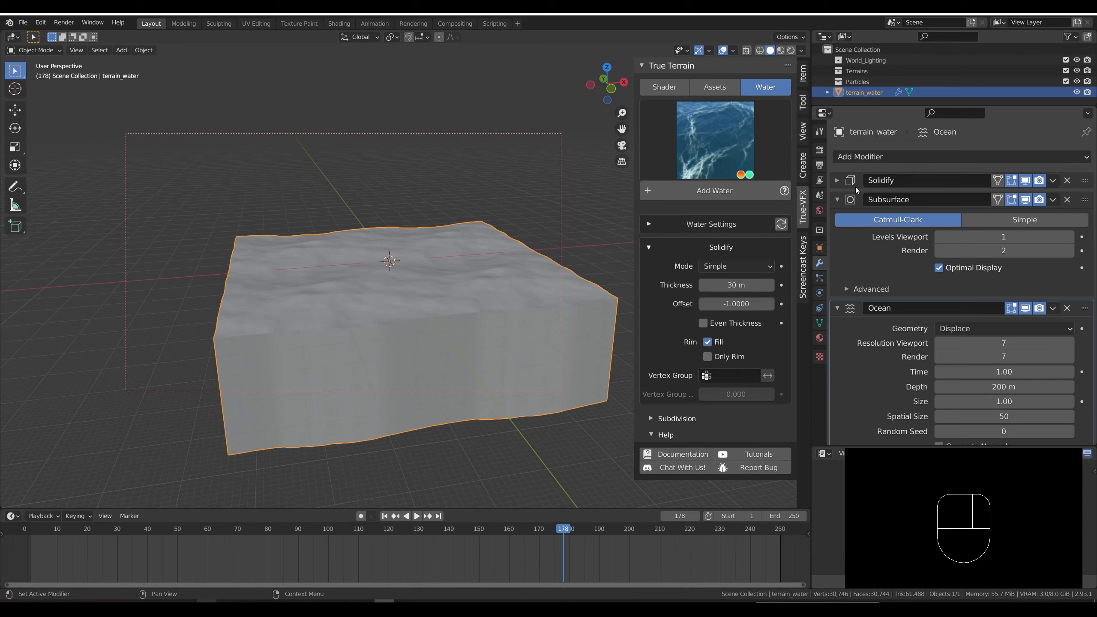
Play back the water animation and try a different Time value in the Ocean modifier, keeping the original value.
mouse_move(423, 262)
middle_down()
mouse_move(449, 267)
mouse_move(432, 270)
middle_up()
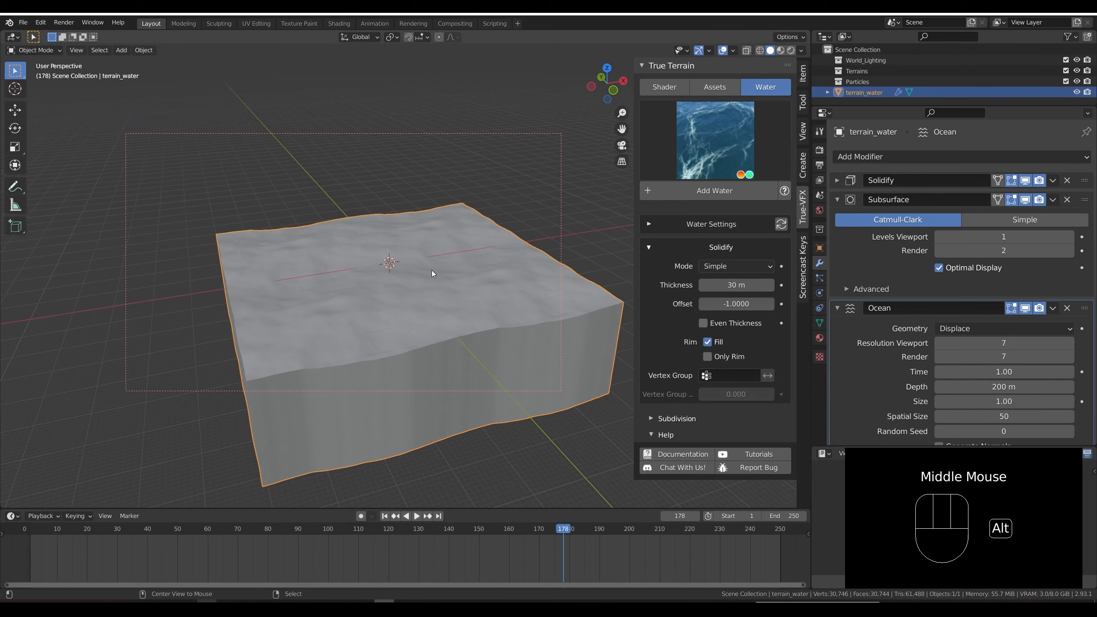
key(alt+a)
scroll(974, 306, down, 3)
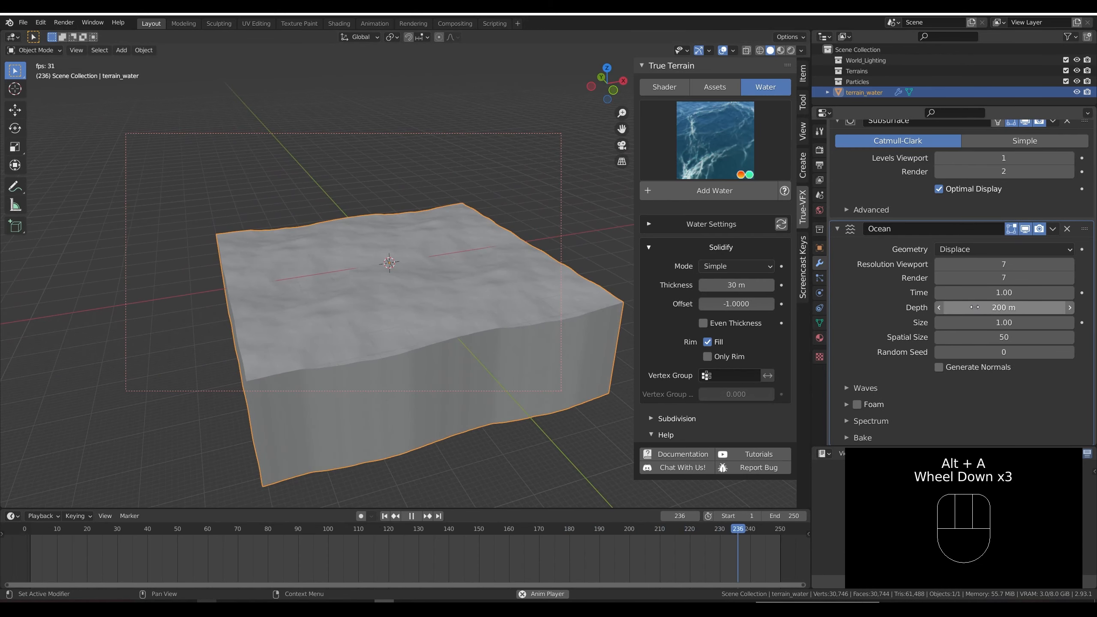
drag(974, 292, 1057, 293)
right_click(1057, 292)
key(alt+a)
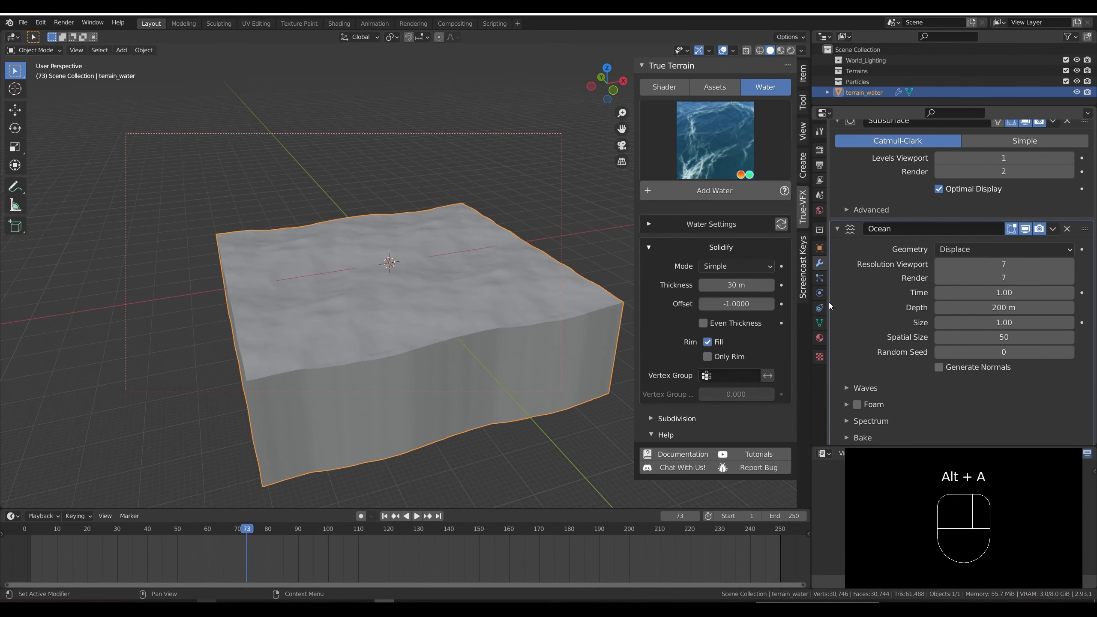
Preview the water block up close in rendered shading and return to solid shading.
middle_drag(471, 257, 416, 258)
scroll(432, 307, up, 4)
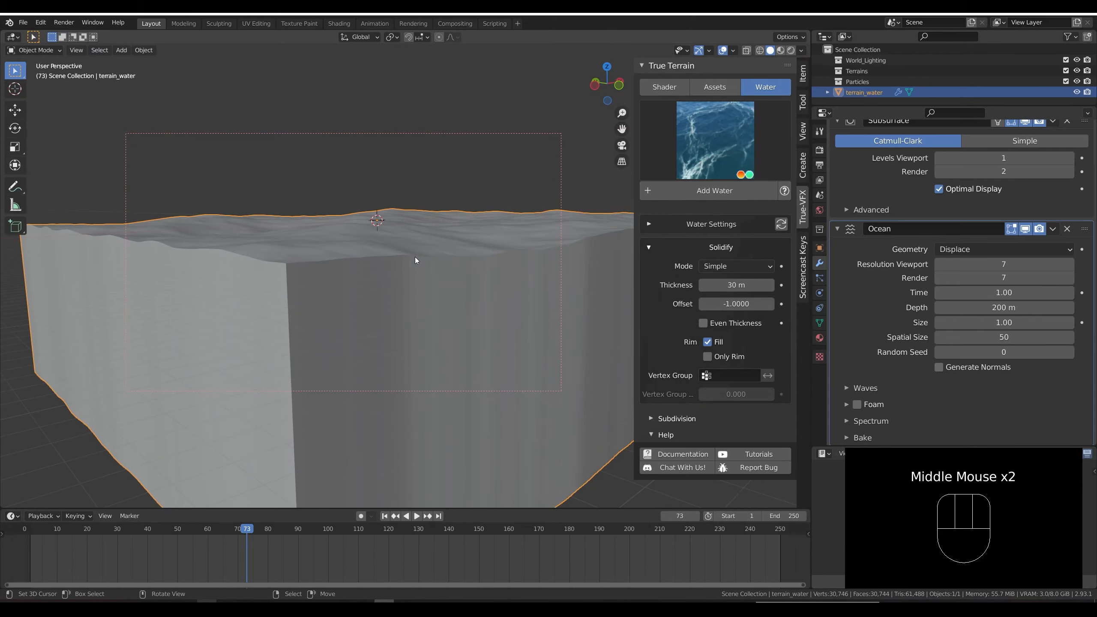
key(shift+z)
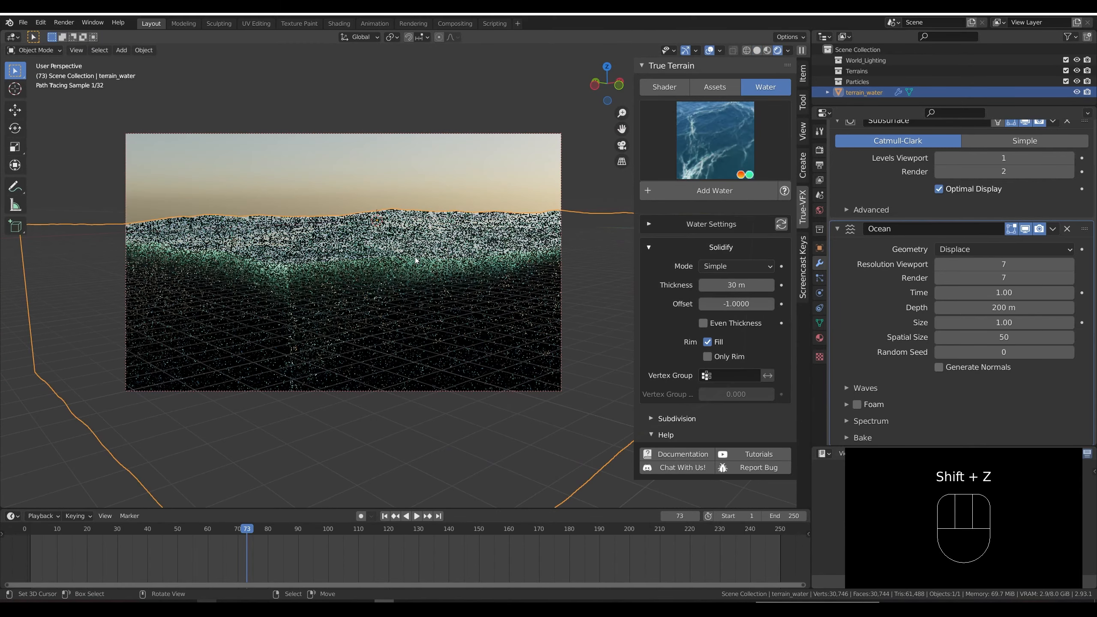
mouse_move(412, 254)
middle_down()
mouse_move(401, 272)
mouse_move(449, 286)
mouse_move(426, 285)
mouse_move(464, 277)
mouse_move(479, 241)
mouse_move(435, 264)
mouse_move(452, 240)
middle_up()
key(shift+z)
scroll(452, 239, down, 1)
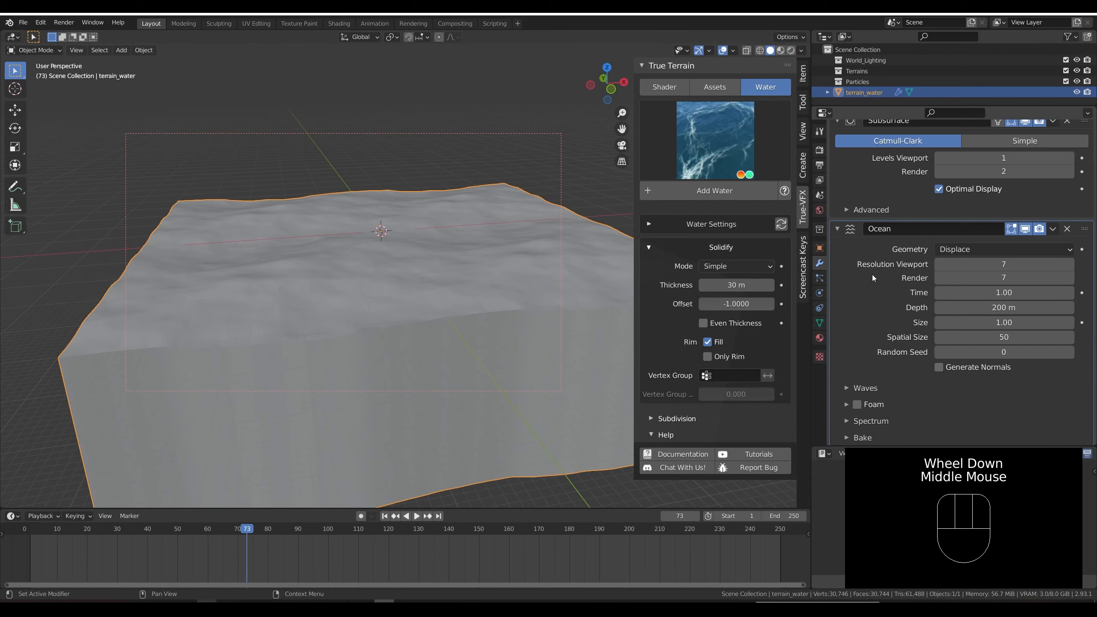
middle_drag(397, 296, 462, 224)
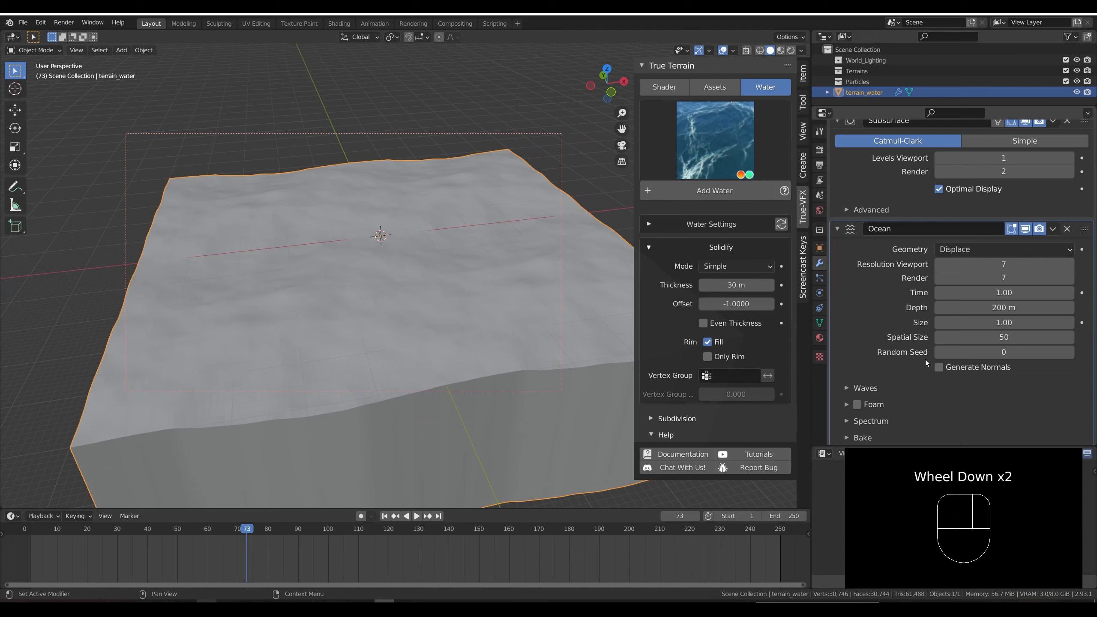
Enable Generate Normals and Foam in the water's Ocean modifier.
click(860, 303)
scroll(873, 357, down, 2)
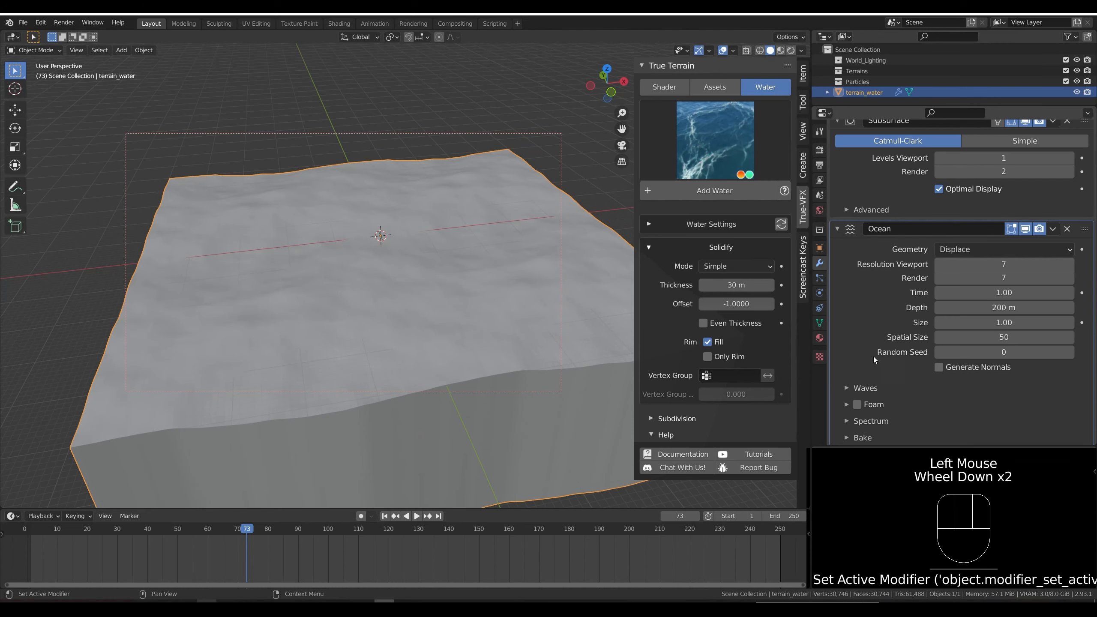
click(941, 366)
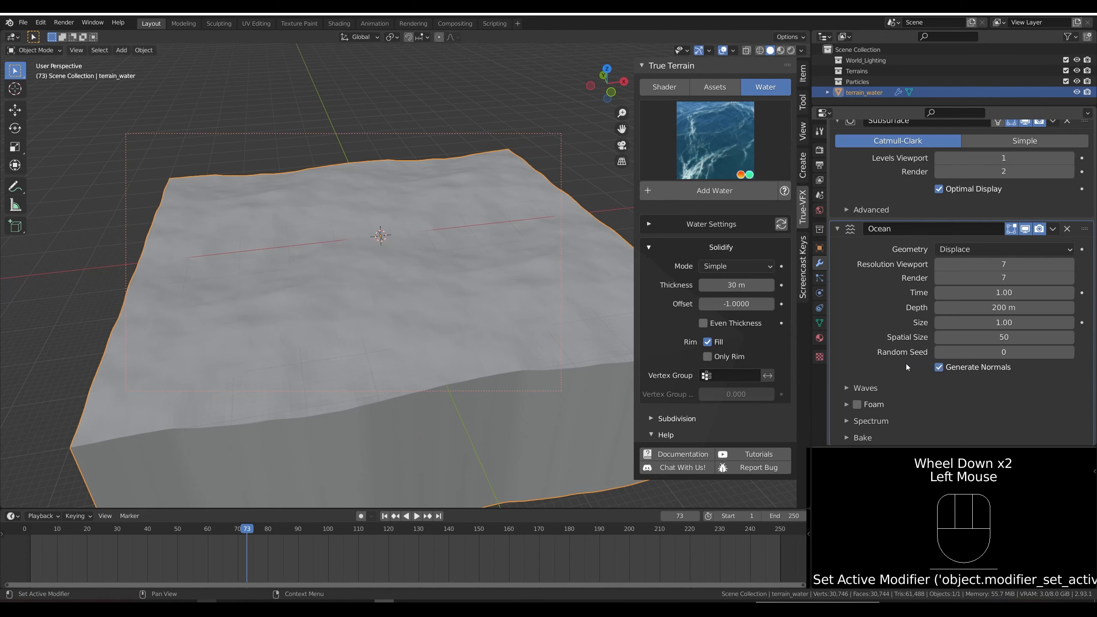
click(858, 404)
click(856, 404)
click(855, 405)
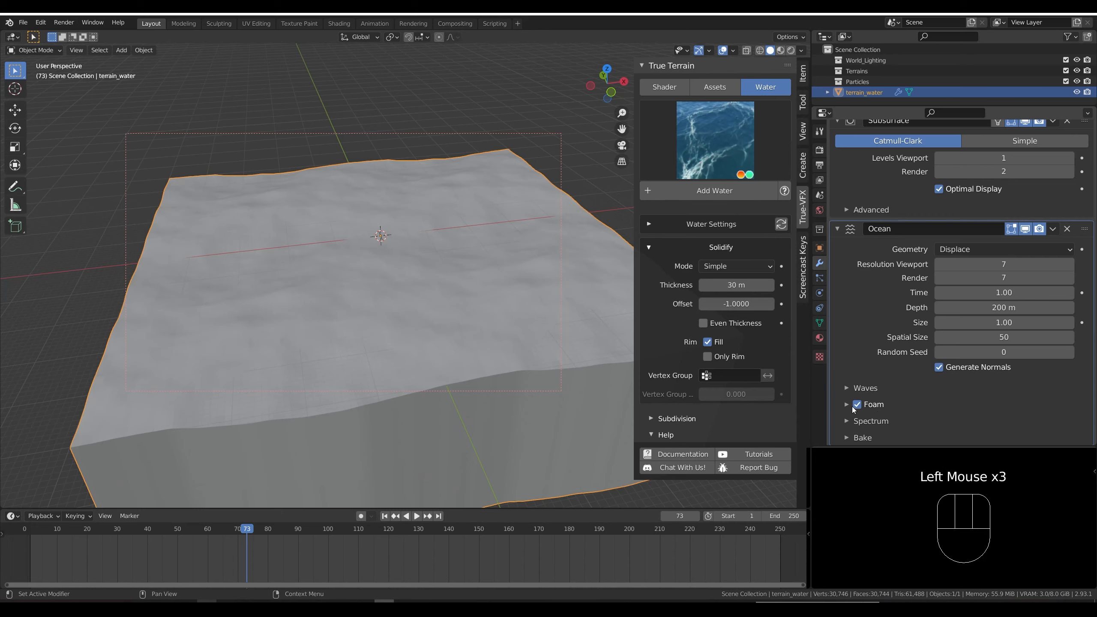
Name the Ocean modifier's foam data layer "Foam" and set the foam coverage to 0.350.
click(846, 405)
scroll(863, 389, down, 2)
click(970, 367)
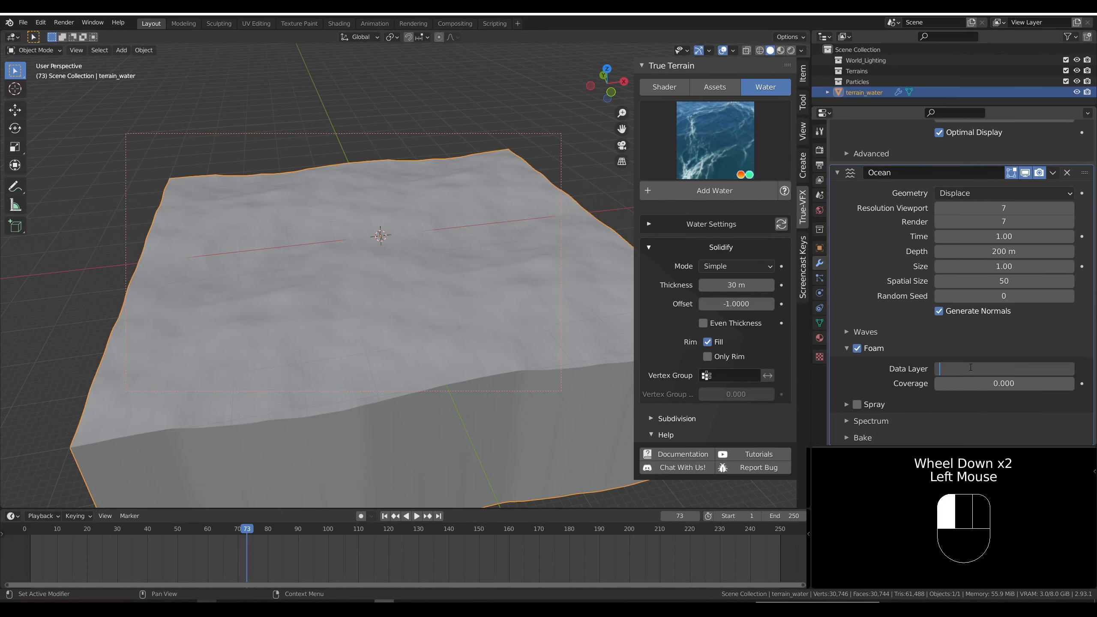
text(Foam)
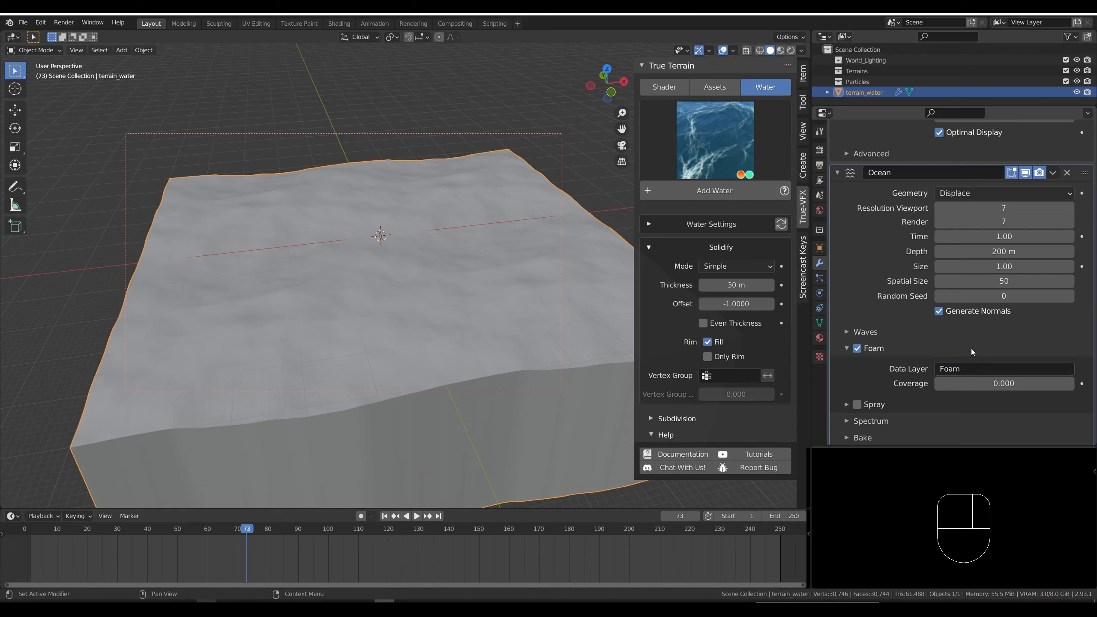
click(992, 379)
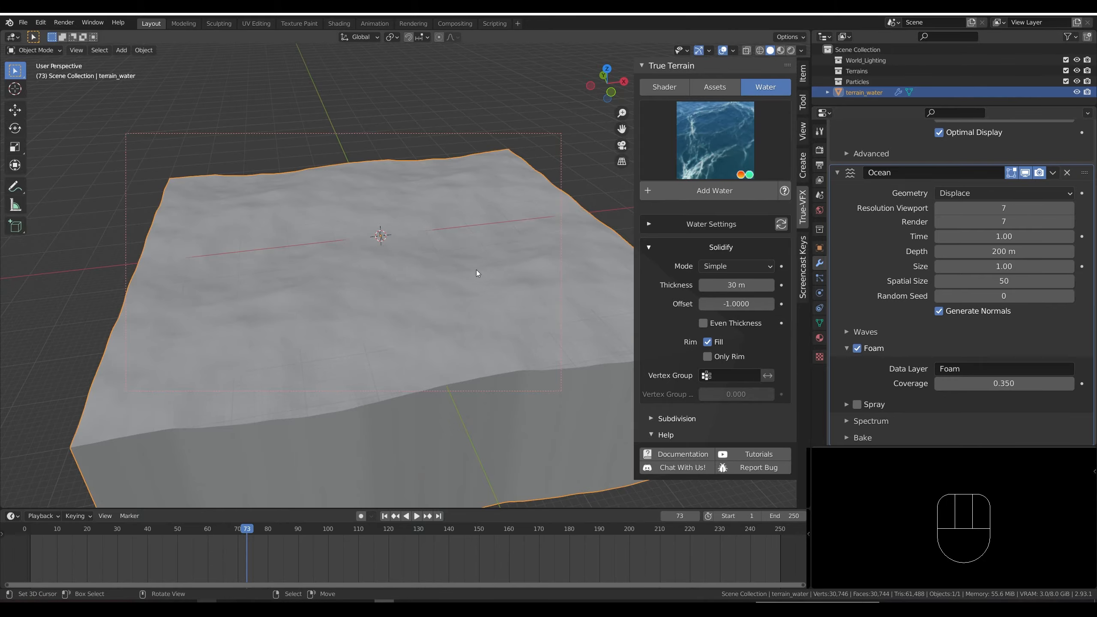
Switch the viewport to rendered shading and expand the Shader section of the water settings, with Solidify collapsed.
key(shift+z)
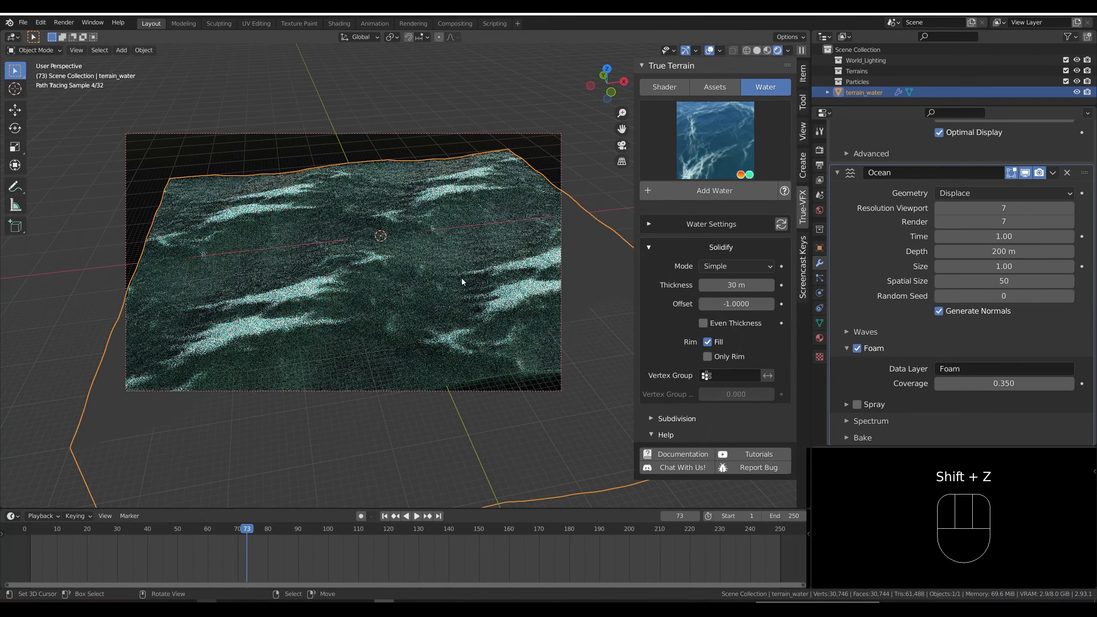
mouse_move(461, 278)
middle_down()
mouse_move(475, 276)
mouse_move(445, 283)
mouse_move(466, 281)
middle_up()
scroll(471, 279, down, 2)
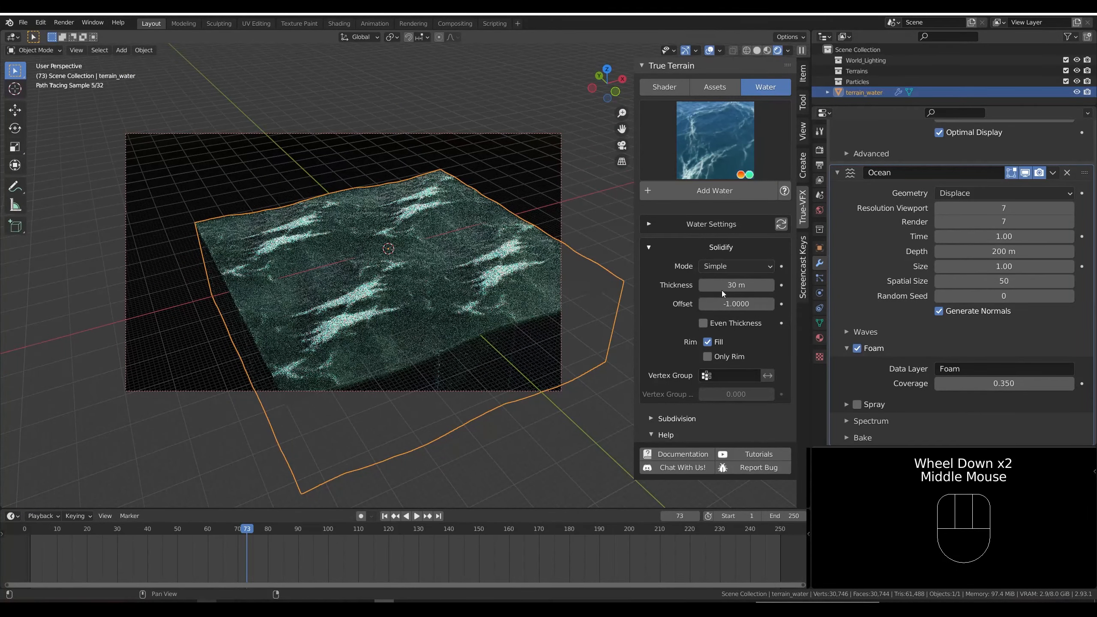
click(649, 247)
click(657, 226)
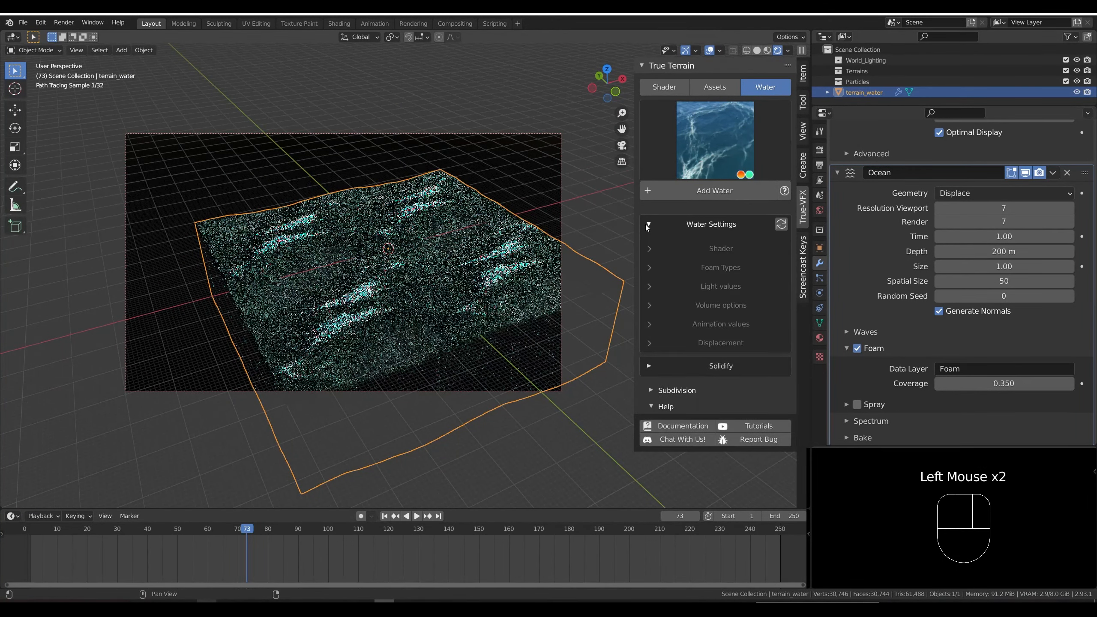
click(651, 247)
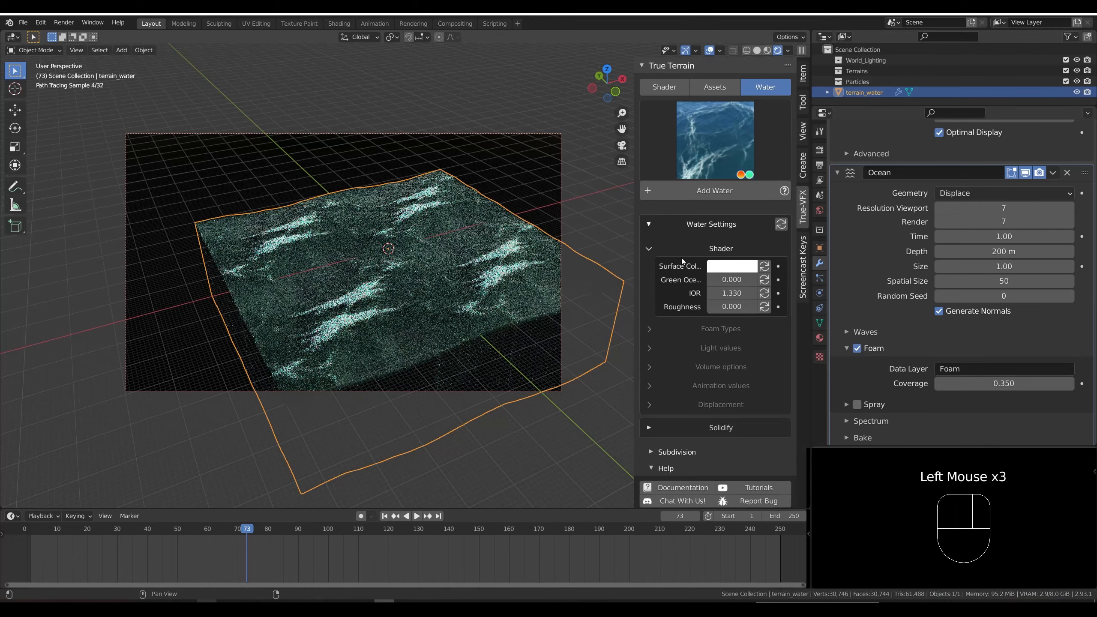
Try out a different surface colour and Green Ocean amount in the water shader.
click(739, 267)
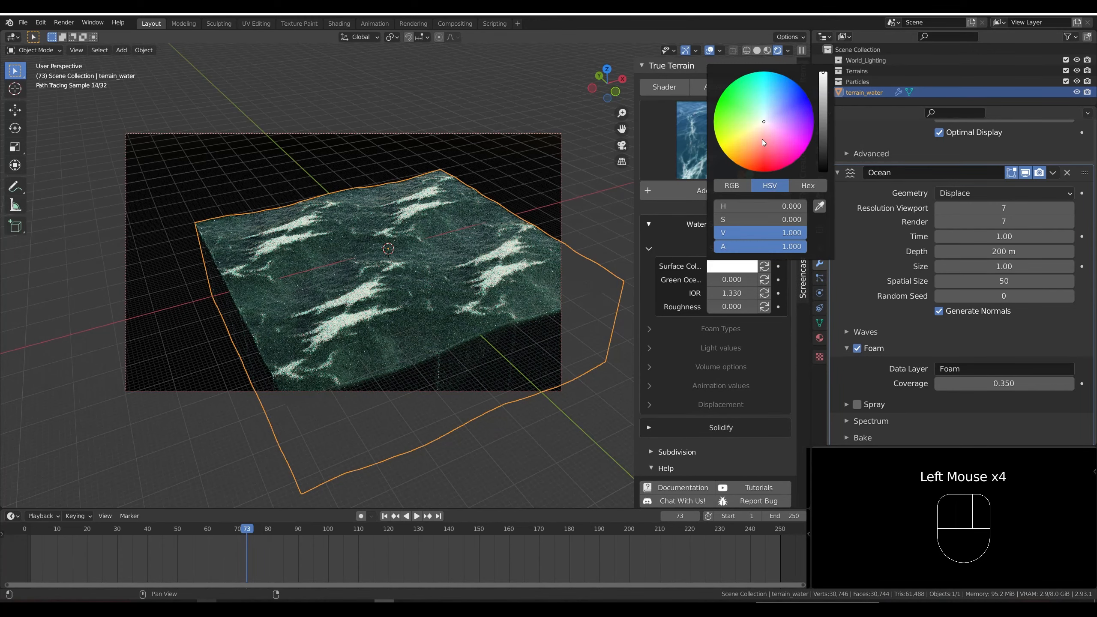
drag(763, 143, 764, 120)
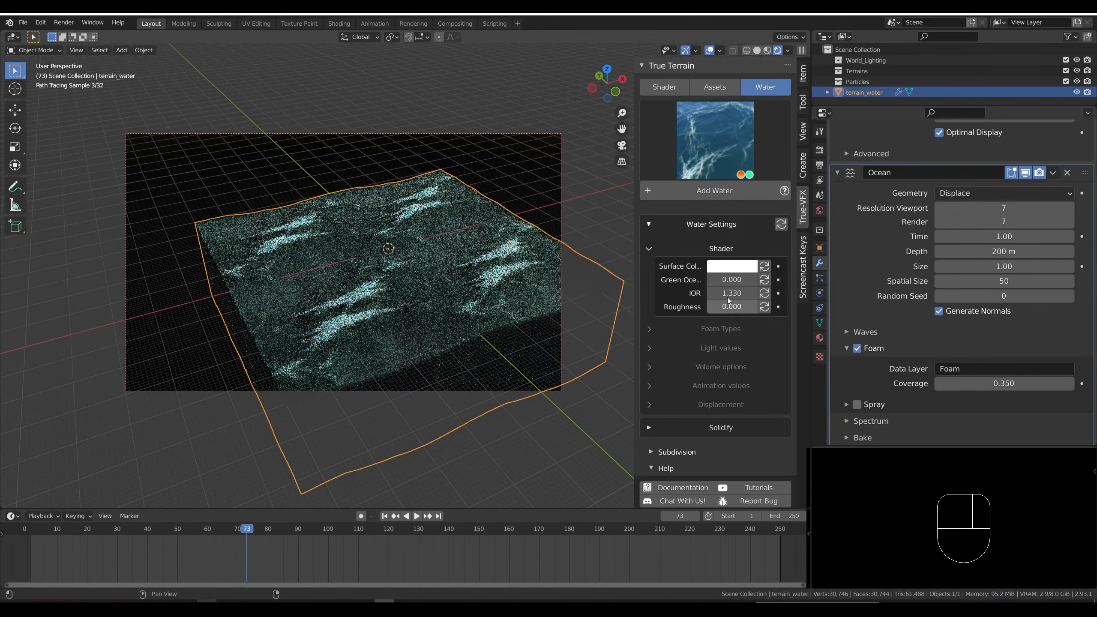
mouse_move(718, 281)
mouse_down()
mouse_move(756, 281)
mouse_move(708, 281)
mouse_up()
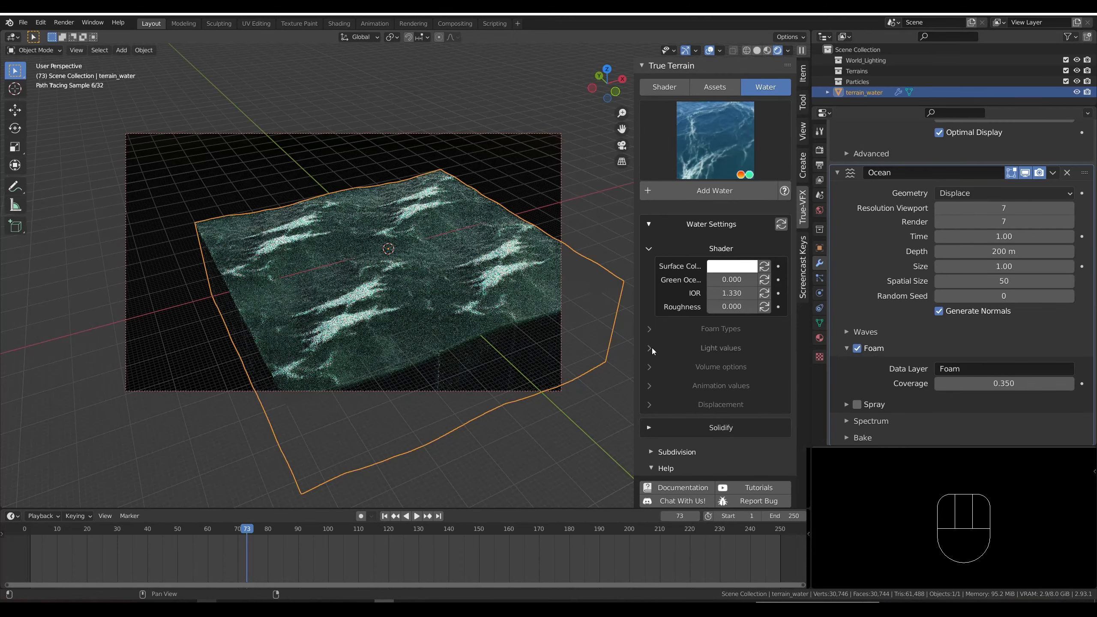
Set the ocean foam softness to 1.000 in the Foam Types settings and widen the sidebar so its labels are easier to read.
click(649, 328)
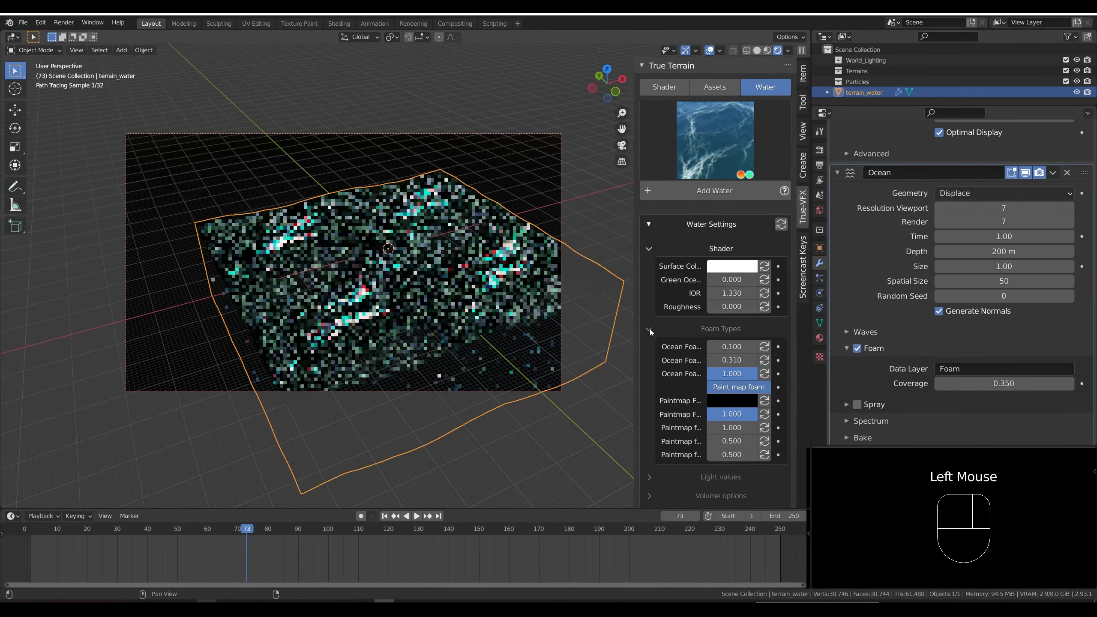
double_click(728, 346)
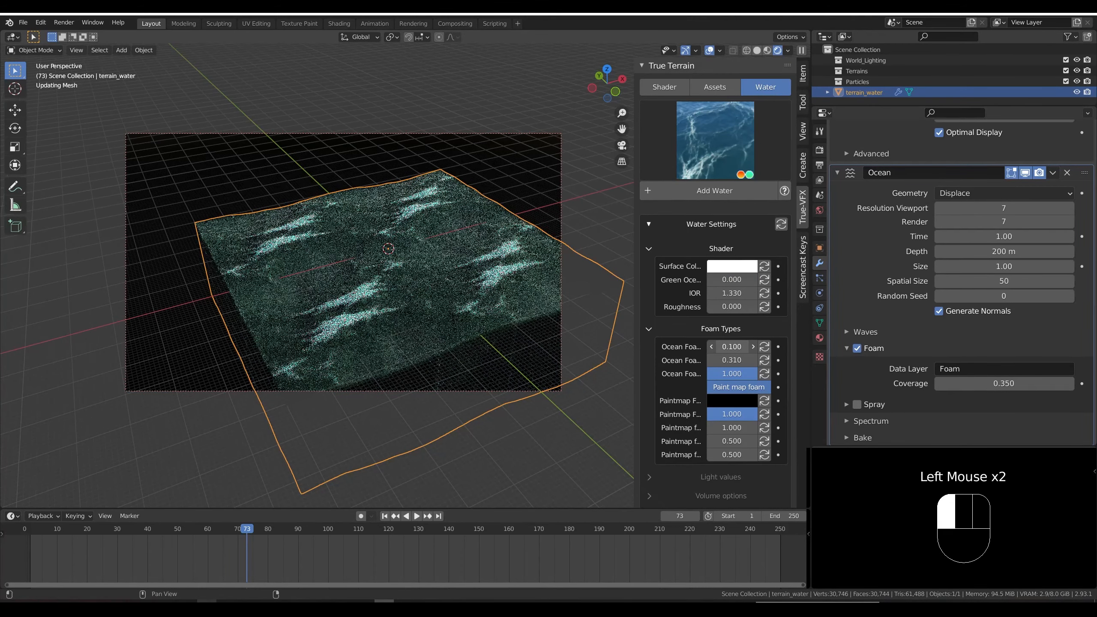
drag(728, 346, 760, 360)
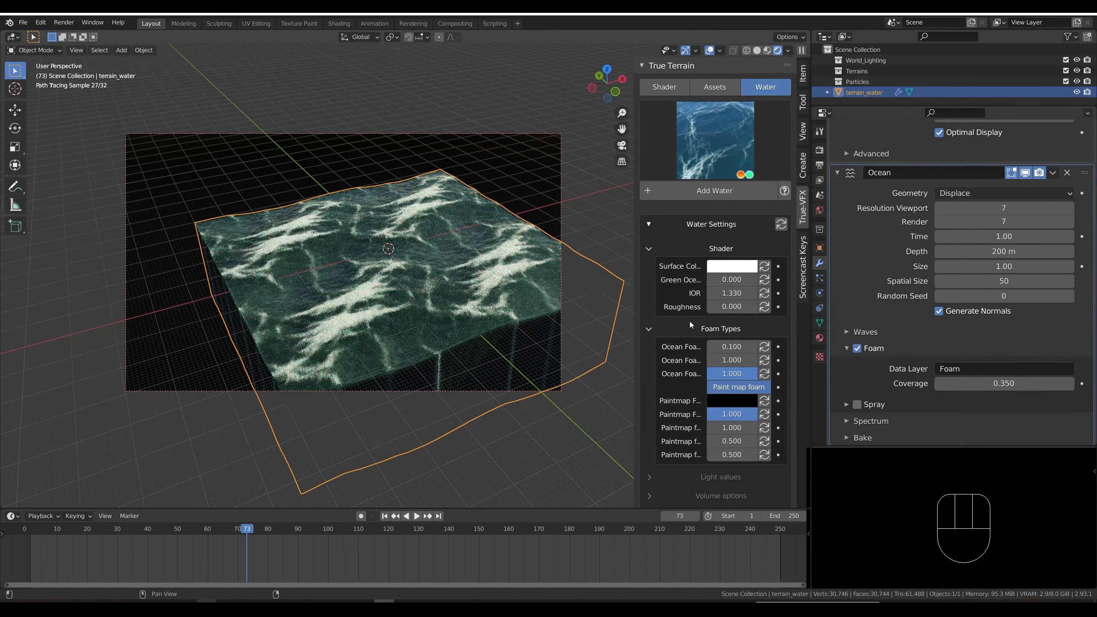
drag(634, 344, 592, 345)
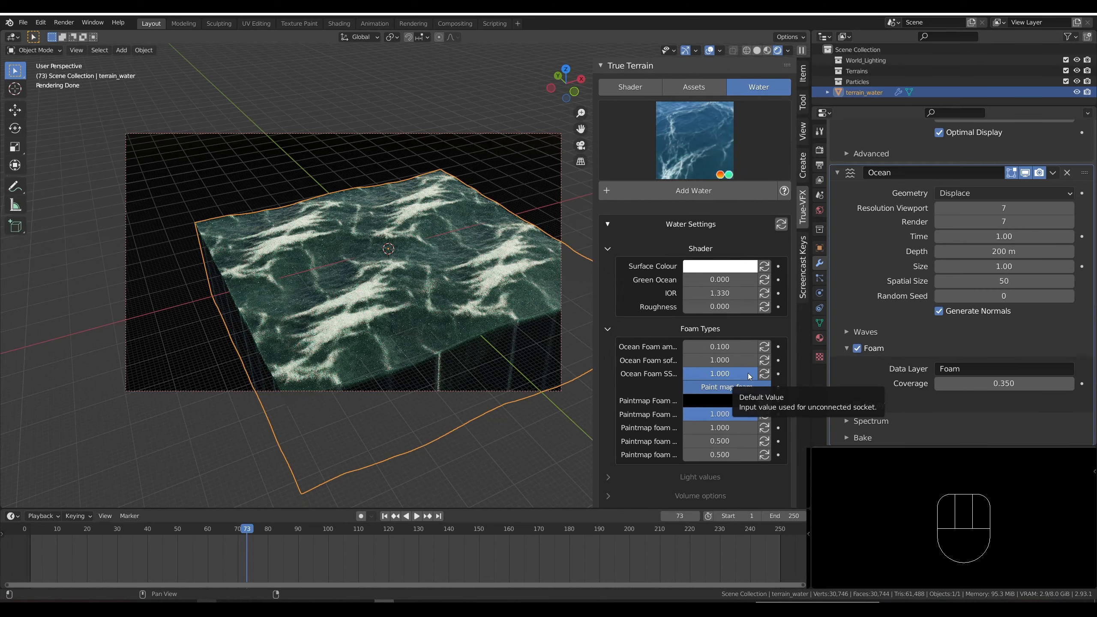
Set the ocean foam SSS to 0.000 and inspect the foam from close up and from above.
shift+middle_drag(403, 318, 452, 311)
scroll(425, 260, up, 3)
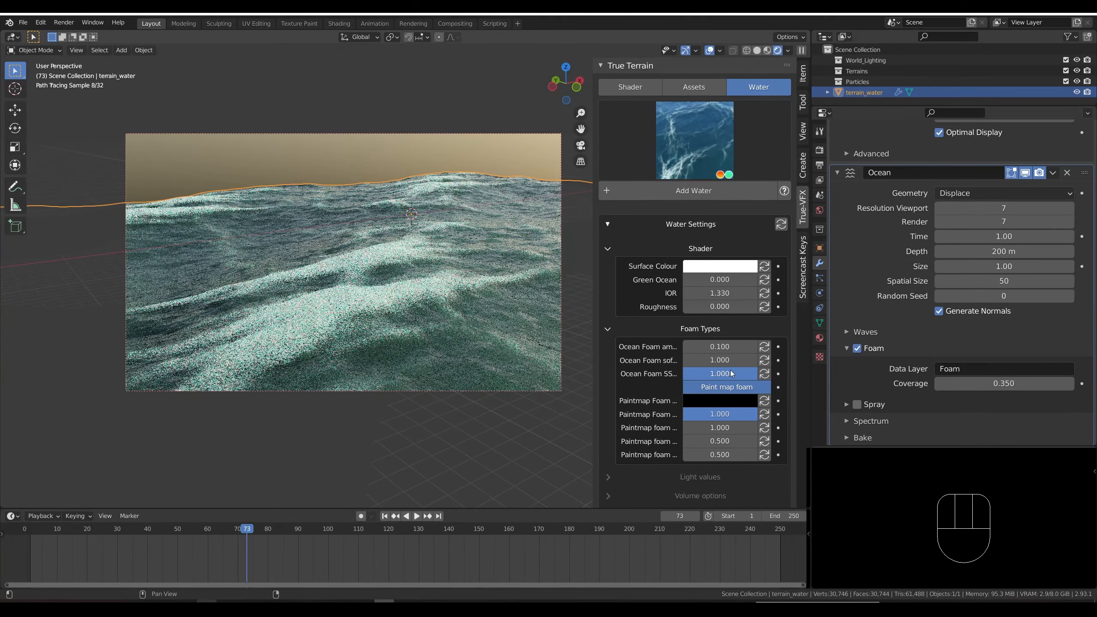
drag(719, 373, 691, 373)
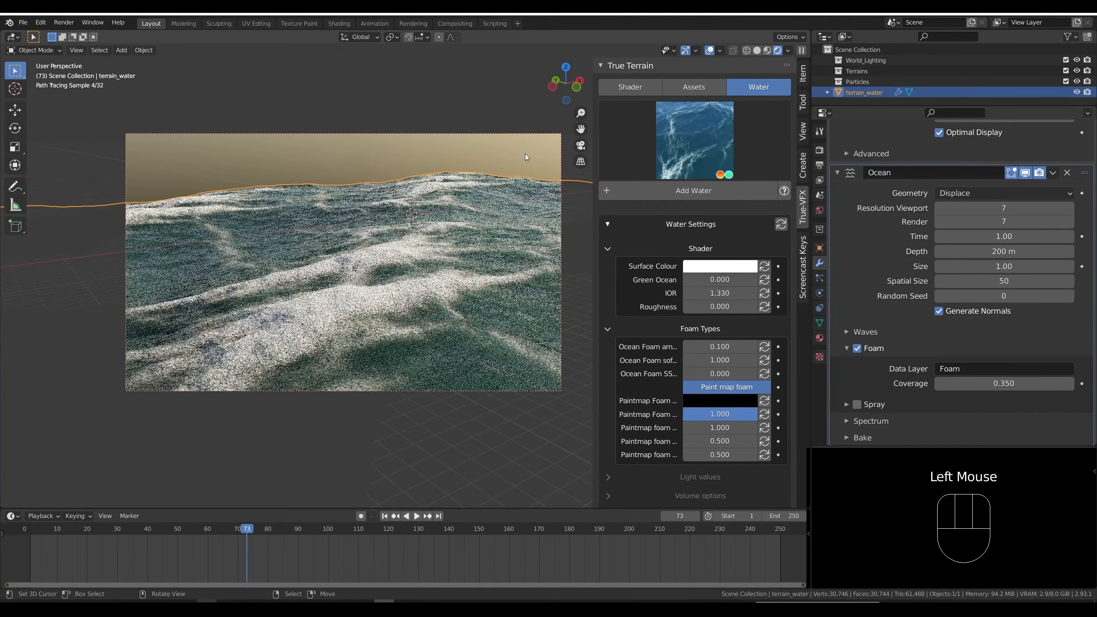
middle_drag(424, 260, 480, 235)
scroll(446, 294, down, 3)
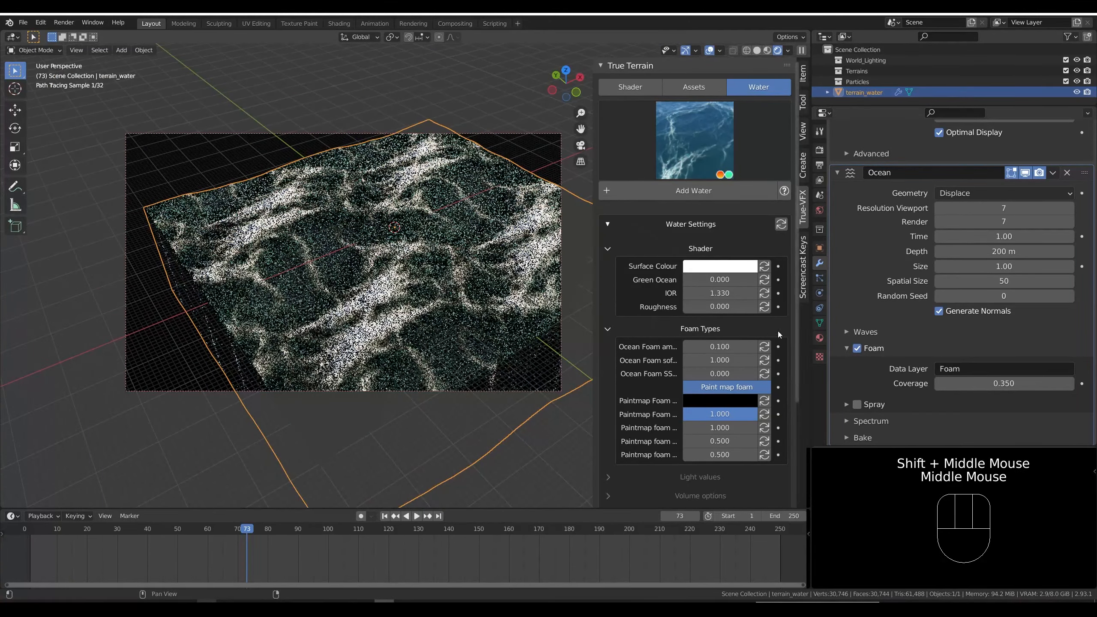
Set the ocean foam amount to 0.010 and the foam softness to 0.100.
click(723, 346)
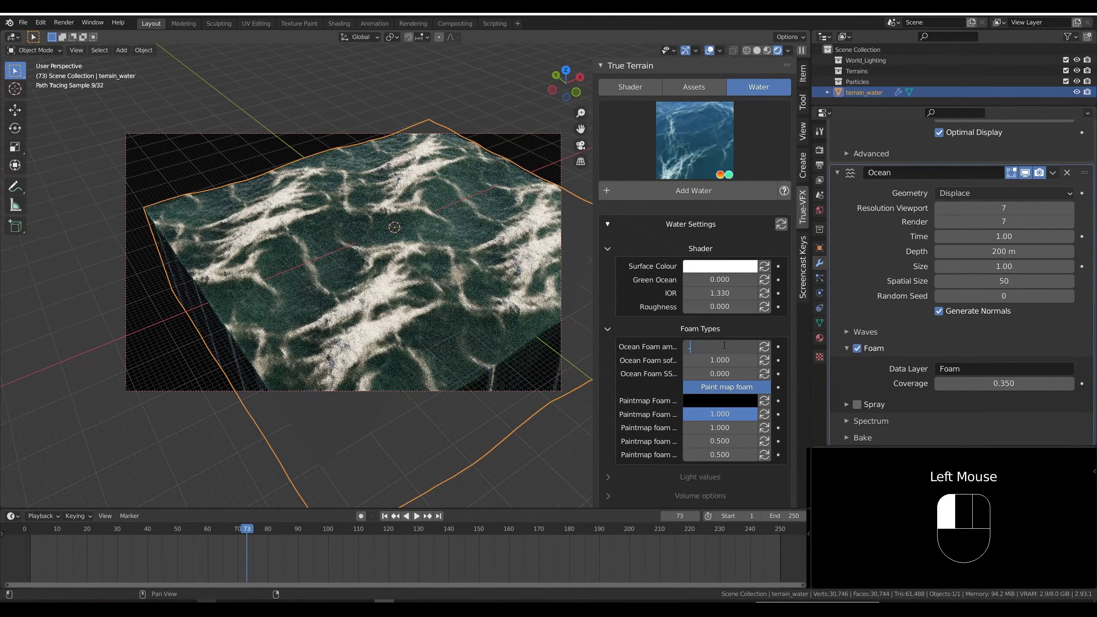
key(Return)
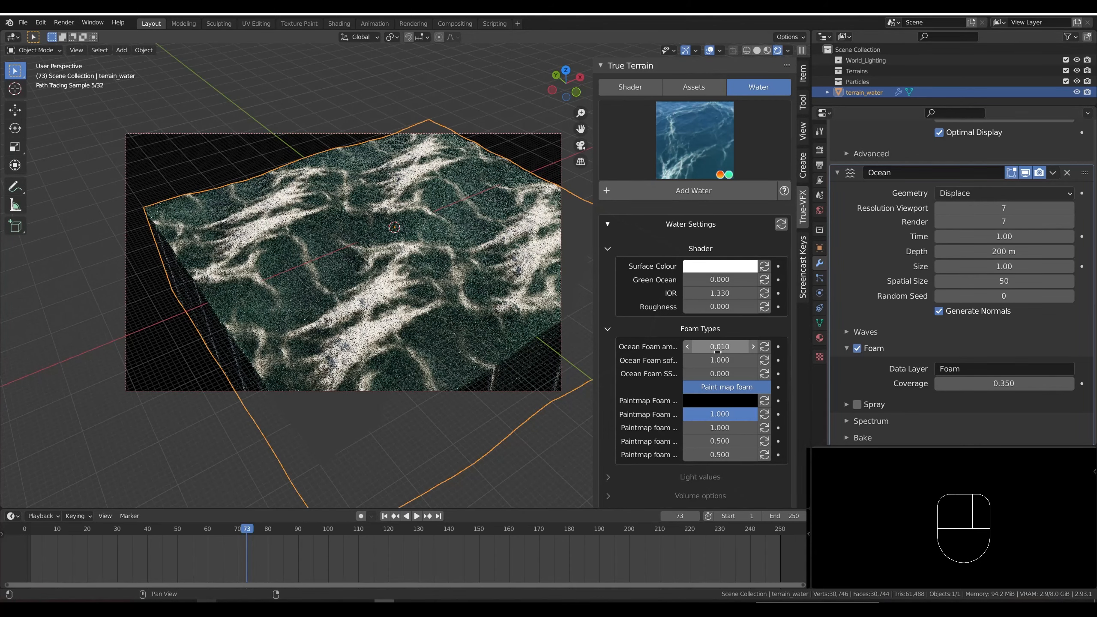
click(717, 361)
text(.)
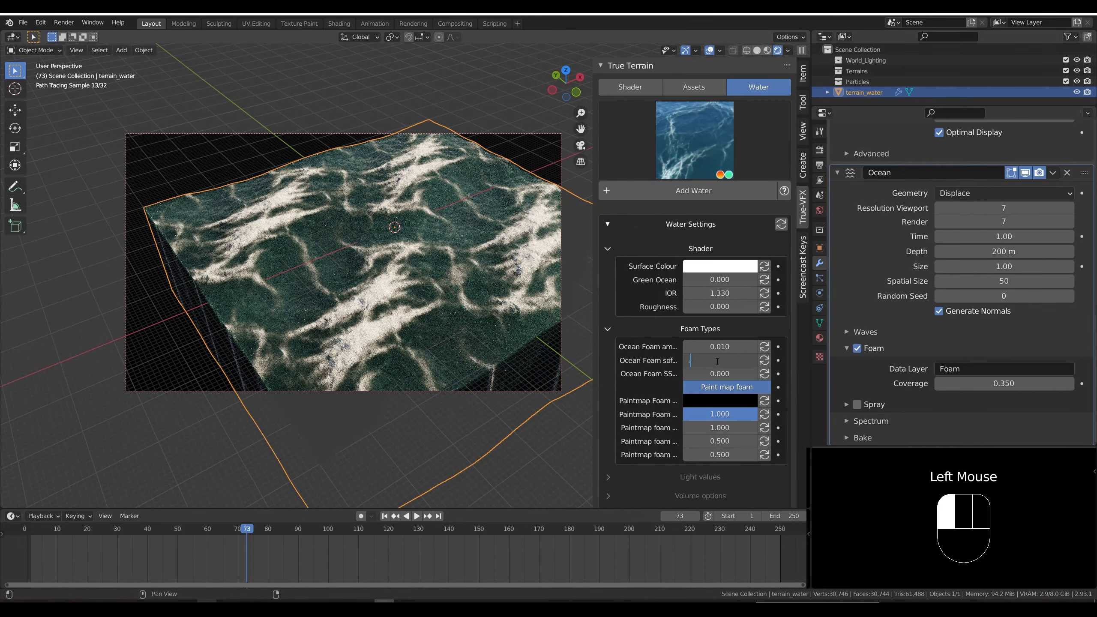
text(1)
key(Return)
middle_drag(452, 289, 443, 285)
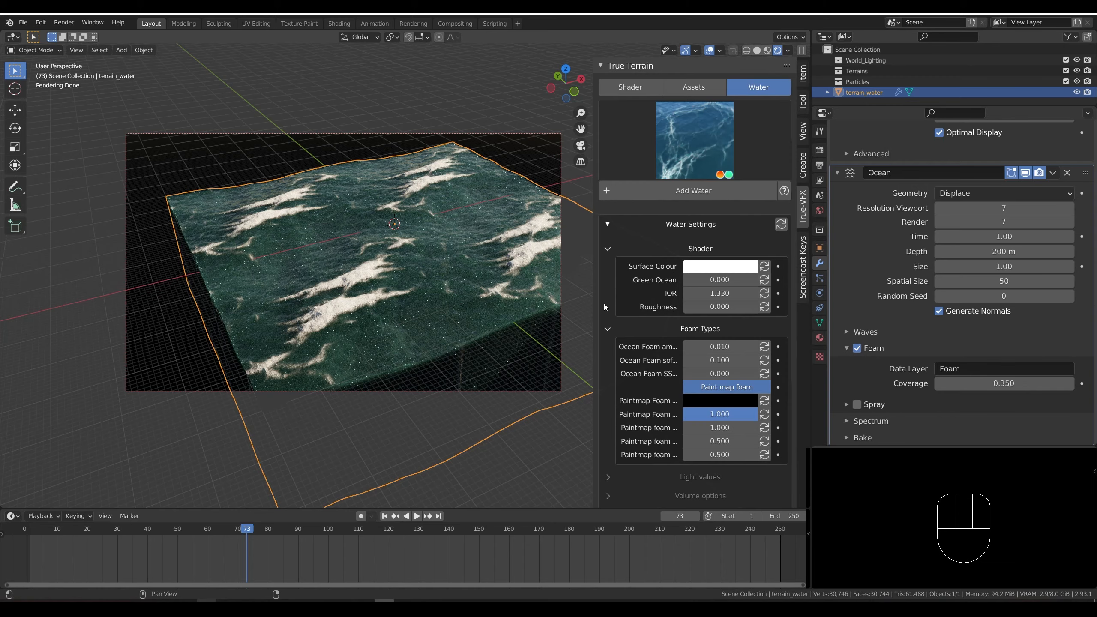
Collapse Foam Types, expand Light values, and try out the dispersion and caustic settings while viewing the water's edge.
click(607, 329)
click(608, 347)
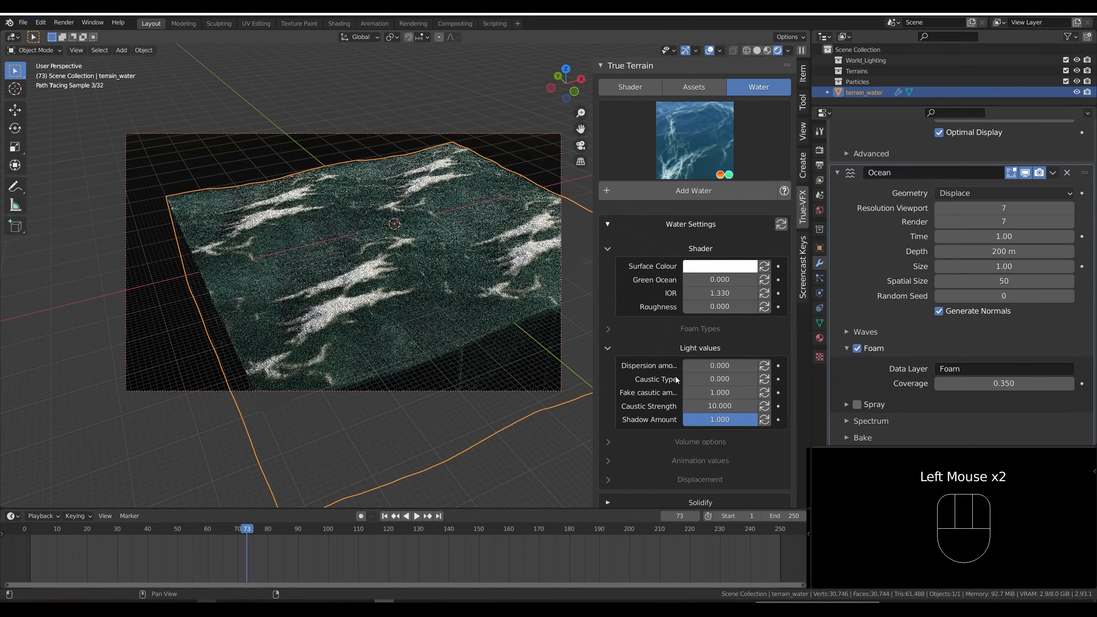
middle_drag(532, 255, 465, 256)
scroll(488, 255, up, 2)
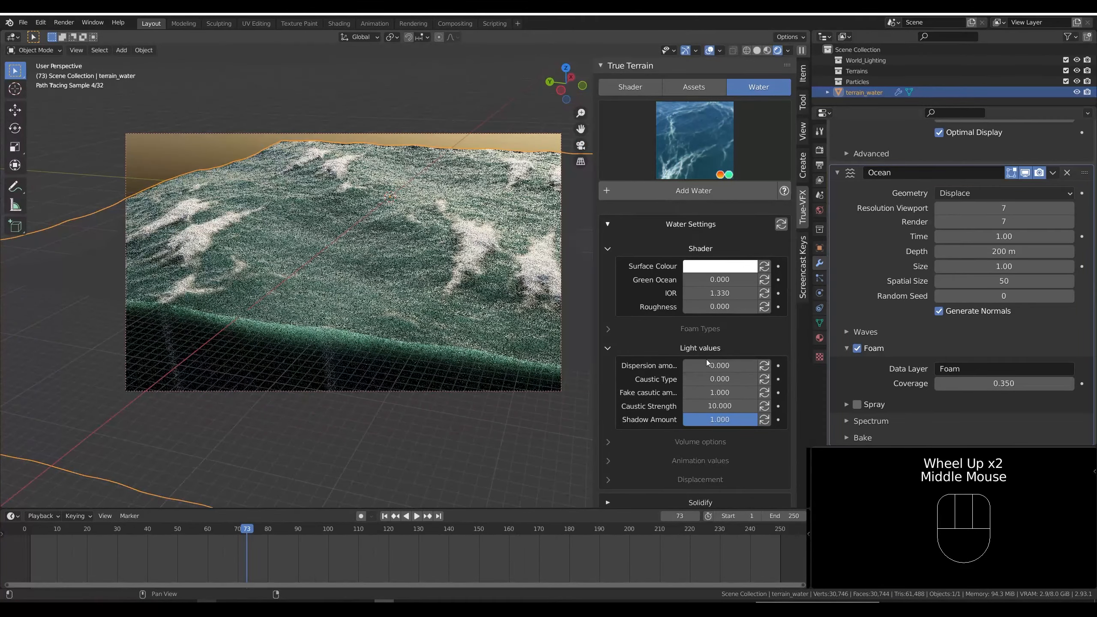
drag(719, 366, 687, 379)
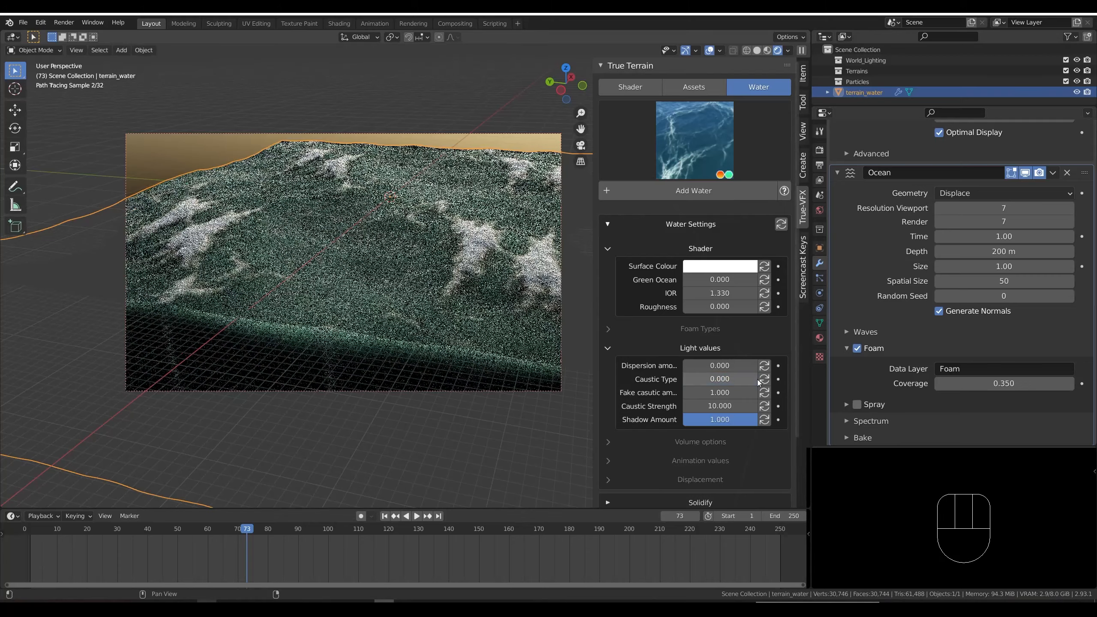
middle_drag(468, 247, 433, 275)
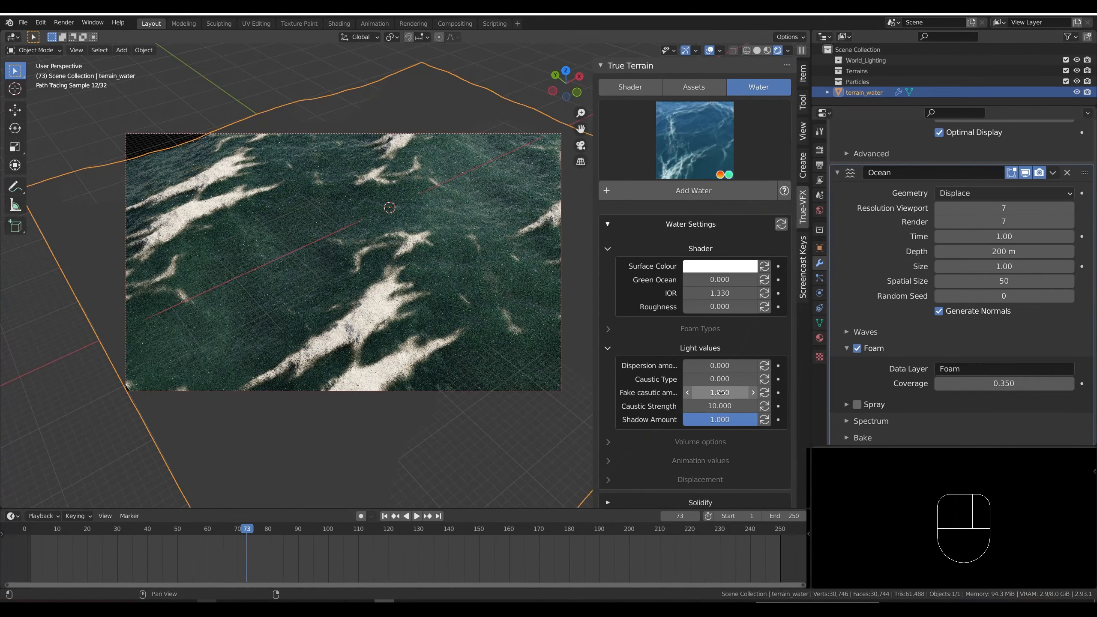
Set the caustic type to 1.000 and expand Volume options with the whole water block in view.
drag(691, 379, 756, 379)
scroll(430, 259, down, 2)
middle_drag(430, 260, 605, 432)
click(609, 442)
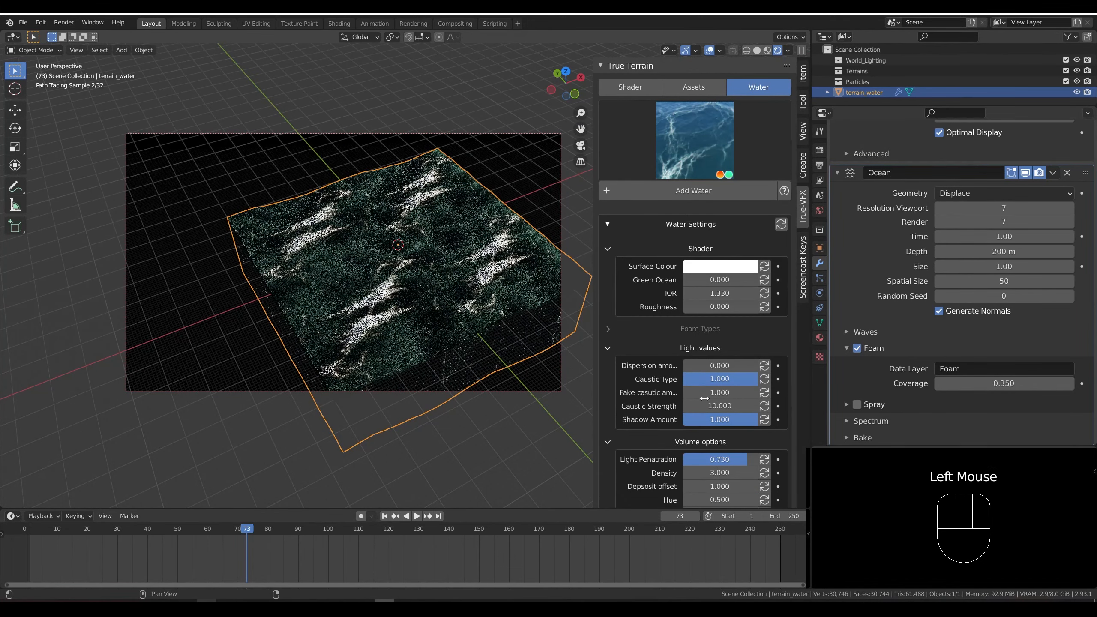
Set the volume density to 1.000 and the deposit offset to 0.000, and inspect the water from the side and close up.
scroll(721, 346, down, 2)
click(722, 369)
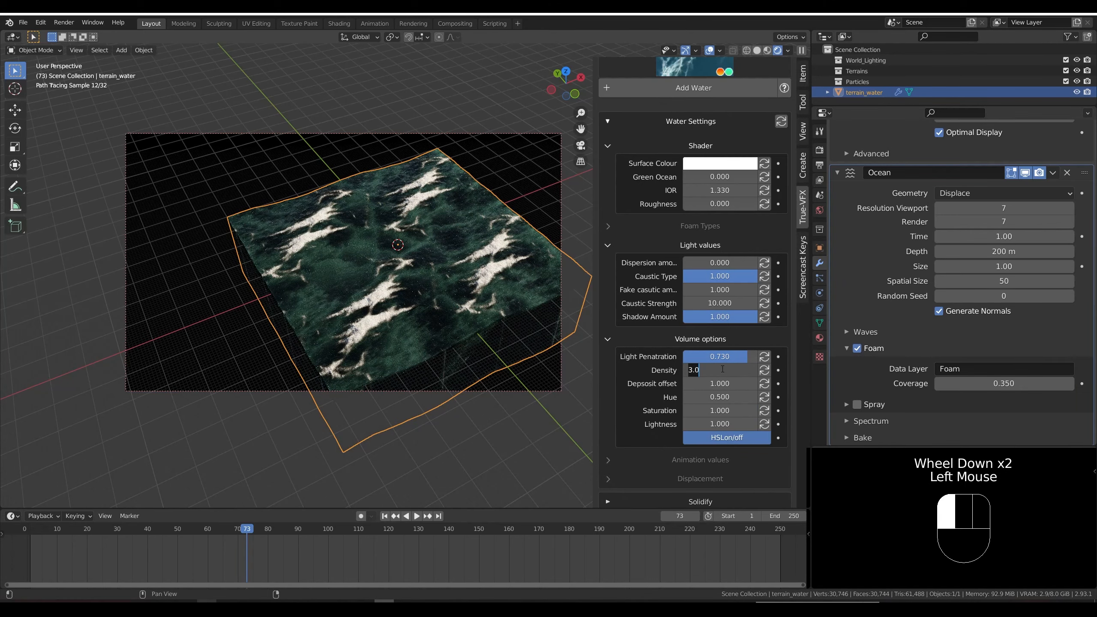
text(1)
key(Return)
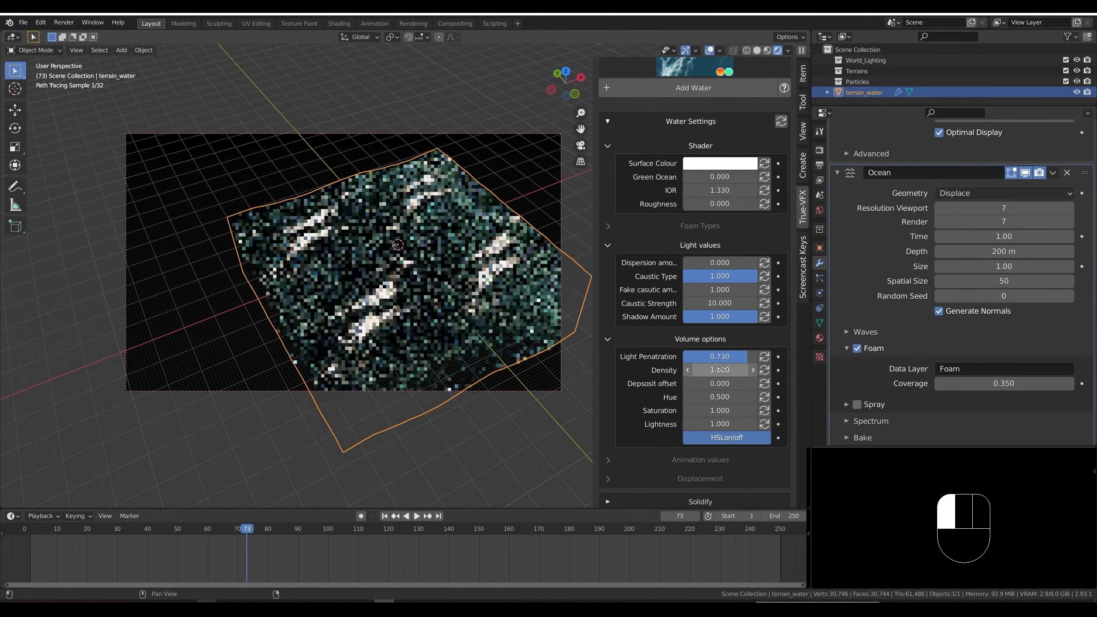
middle_drag(388, 248, 433, 273)
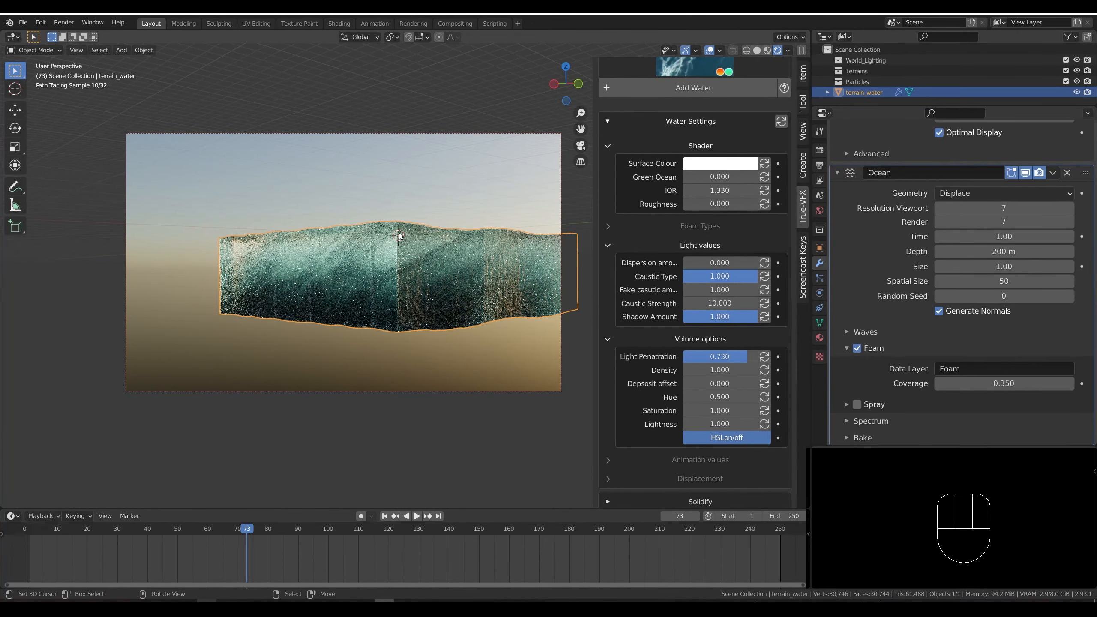
middle_drag(398, 236, 405, 276)
scroll(471, 254, up, 2)
scroll(406, 276, up, 1)
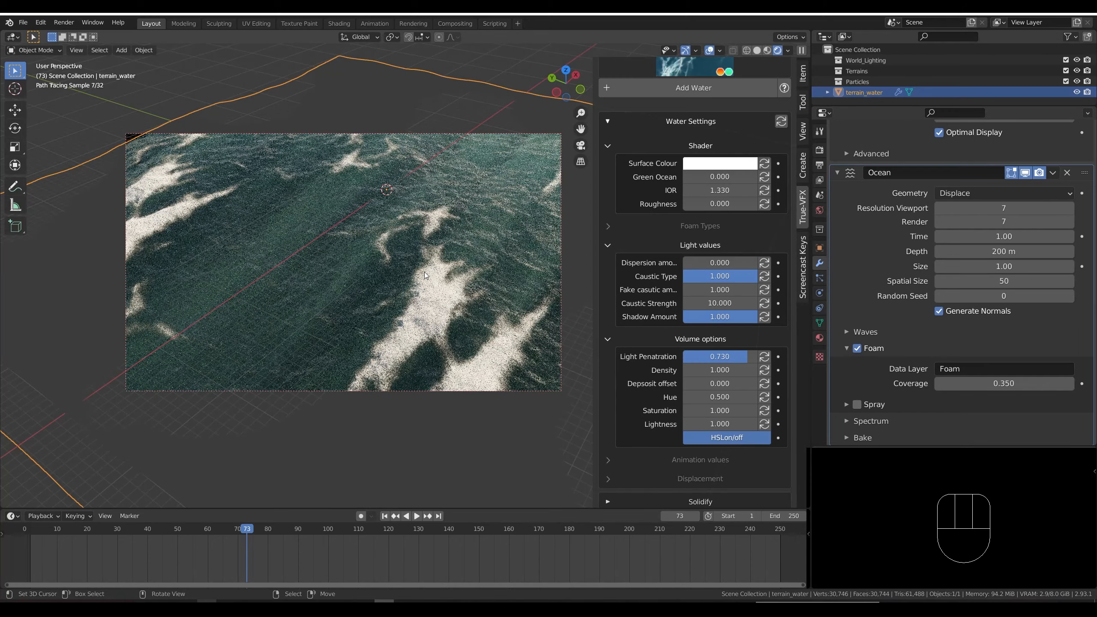
scroll(430, 272, down, 2)
middle_drag(430, 272, 431, 259)
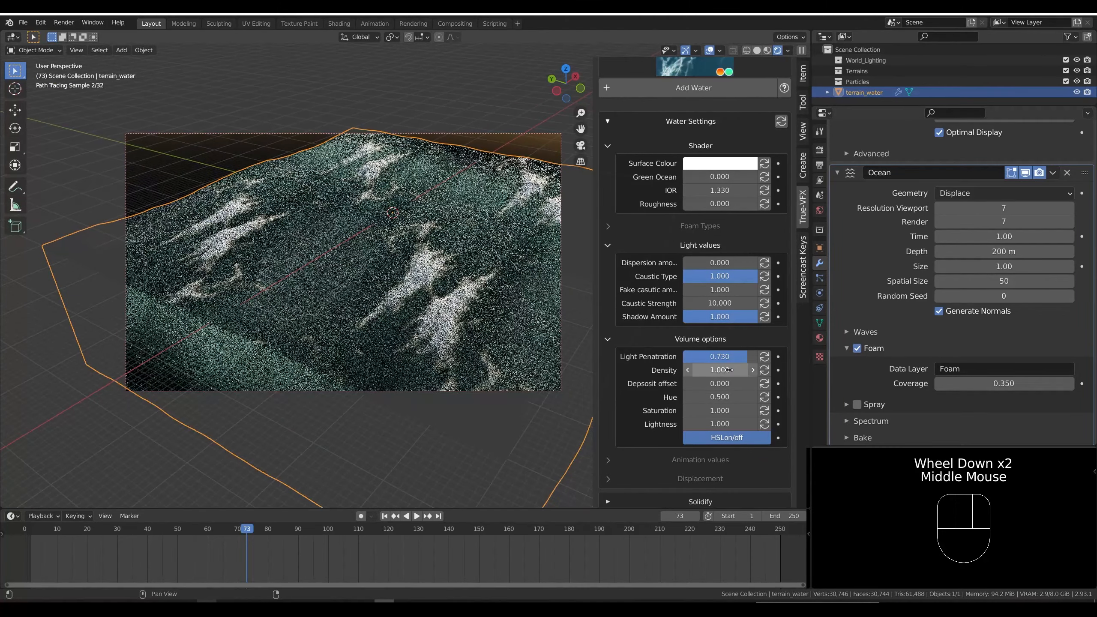
Try a deposit offset of 1.000 for the water volume.
click(726, 383)
text(1)
key(Return)
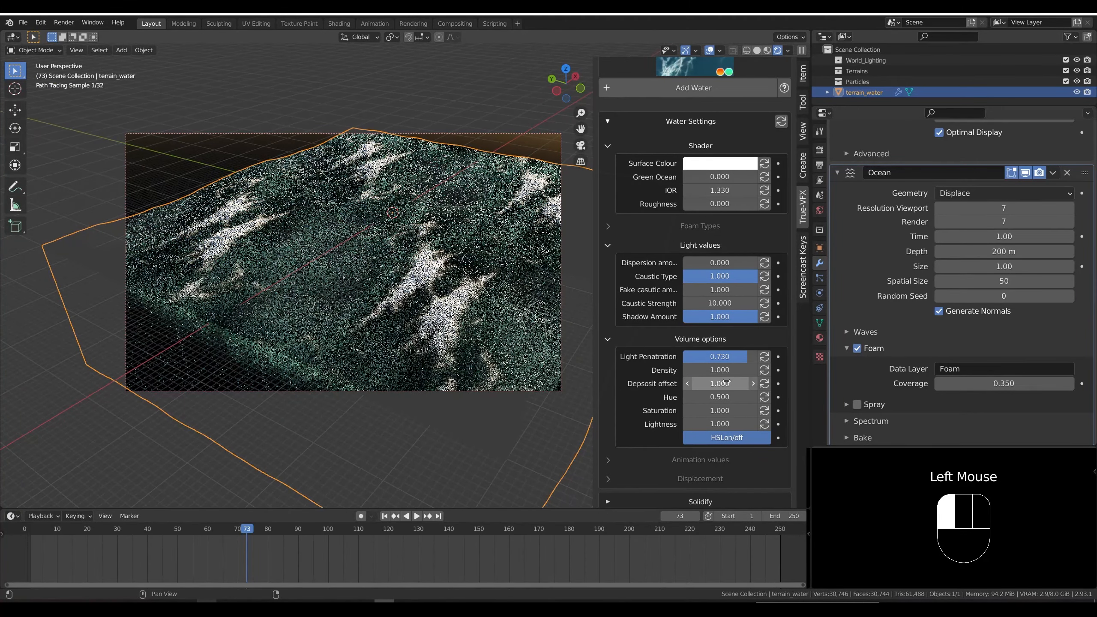
middle_drag(397, 259, 396, 262)
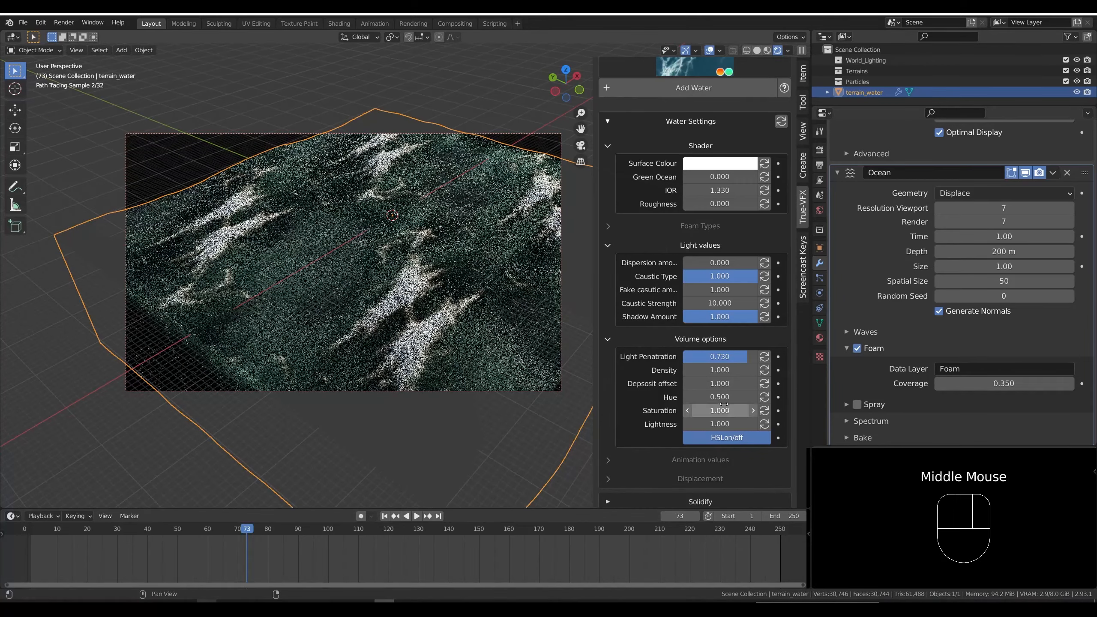
Try out lower volume hue values and set the hue to 0.550.
mouse_move(720, 396)
shift+mouse_down()
mouse_move(752, 396)
mouse_move(720, 397)
shift+mouse_up()
shift+click(718, 397)
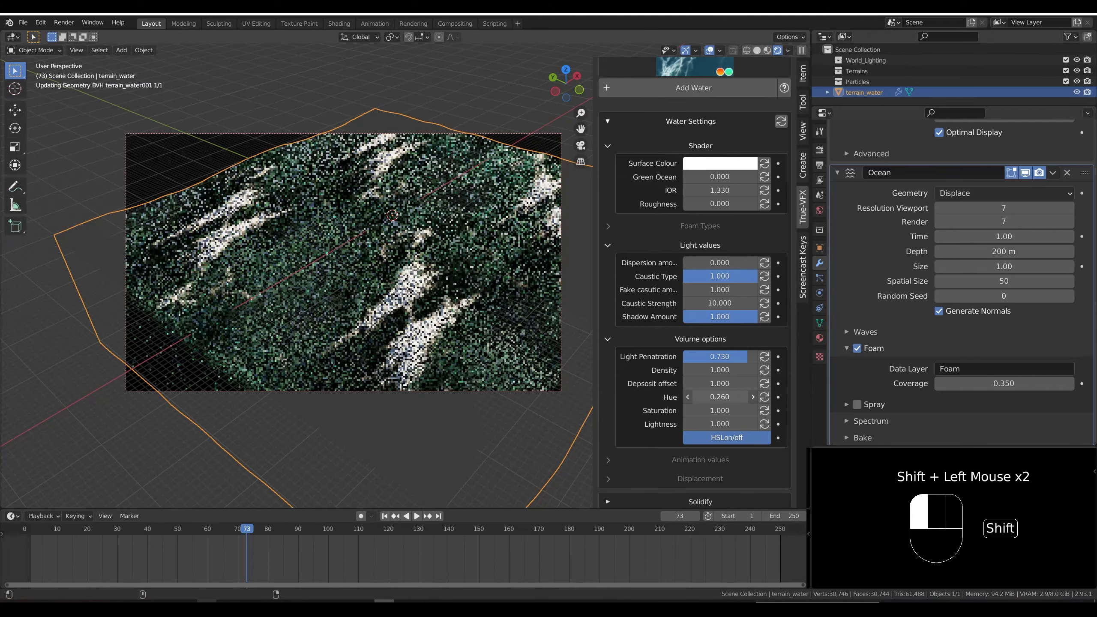
click(720, 397)
text(0.5)
key(BackSpace)
key(BackSpace)
key(BackSpace)
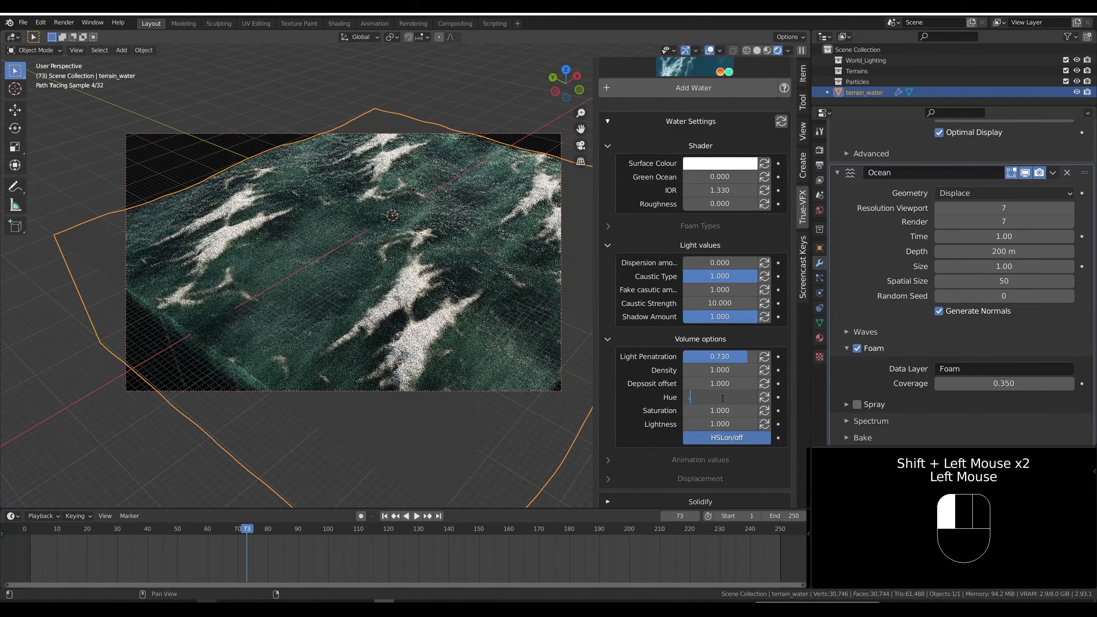
key(Return)
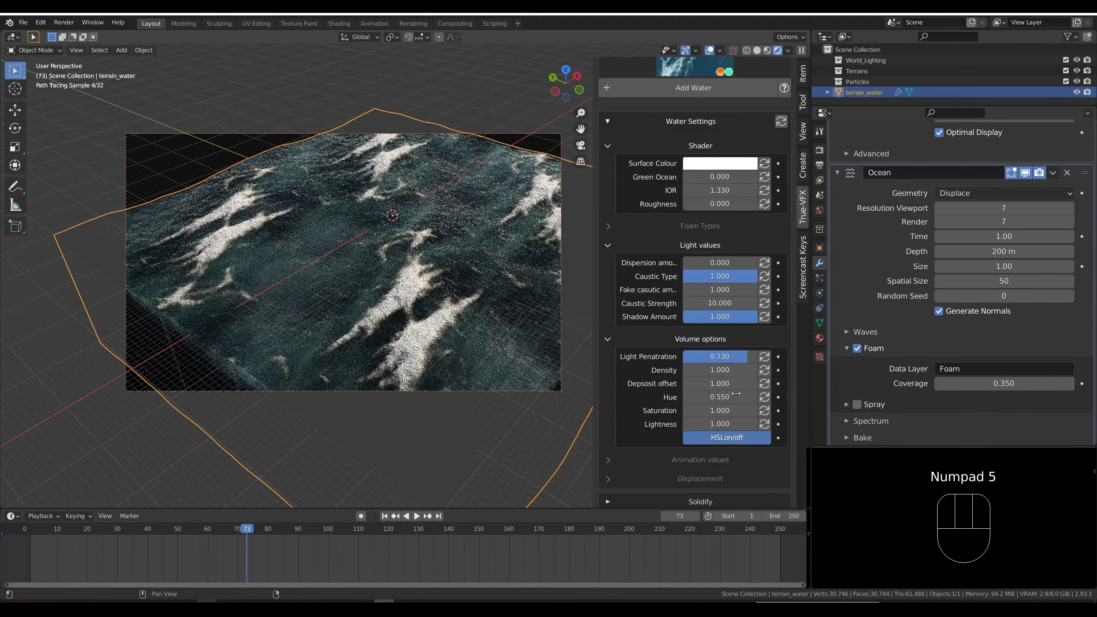
Set both the saturation and the lightness of the water volume to 1.500.
click(721, 414)
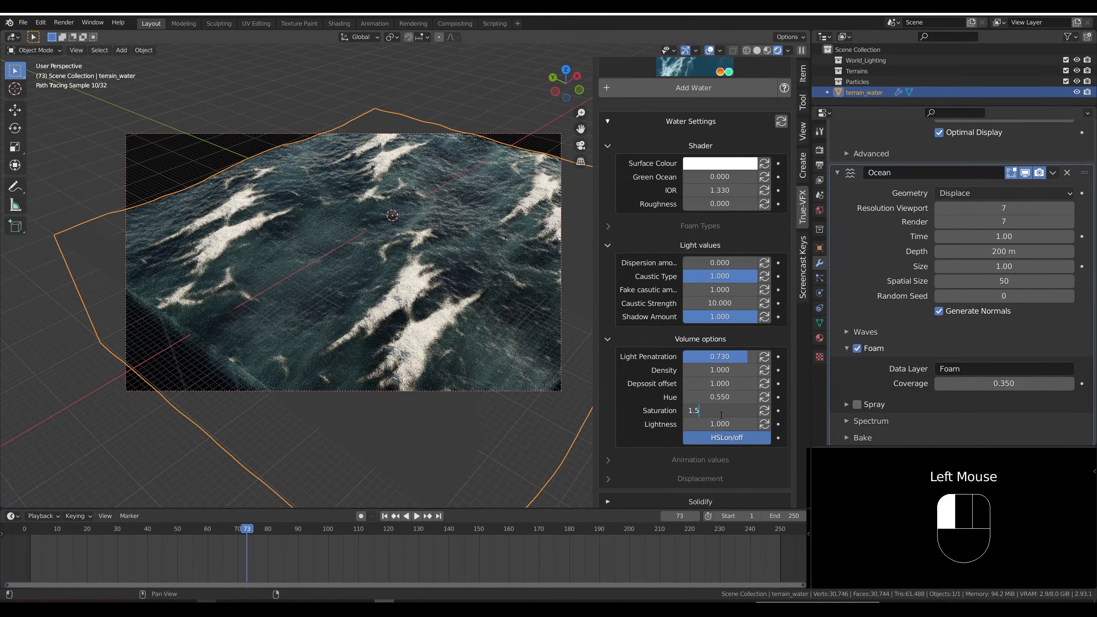
text(1.5)
key(Return)
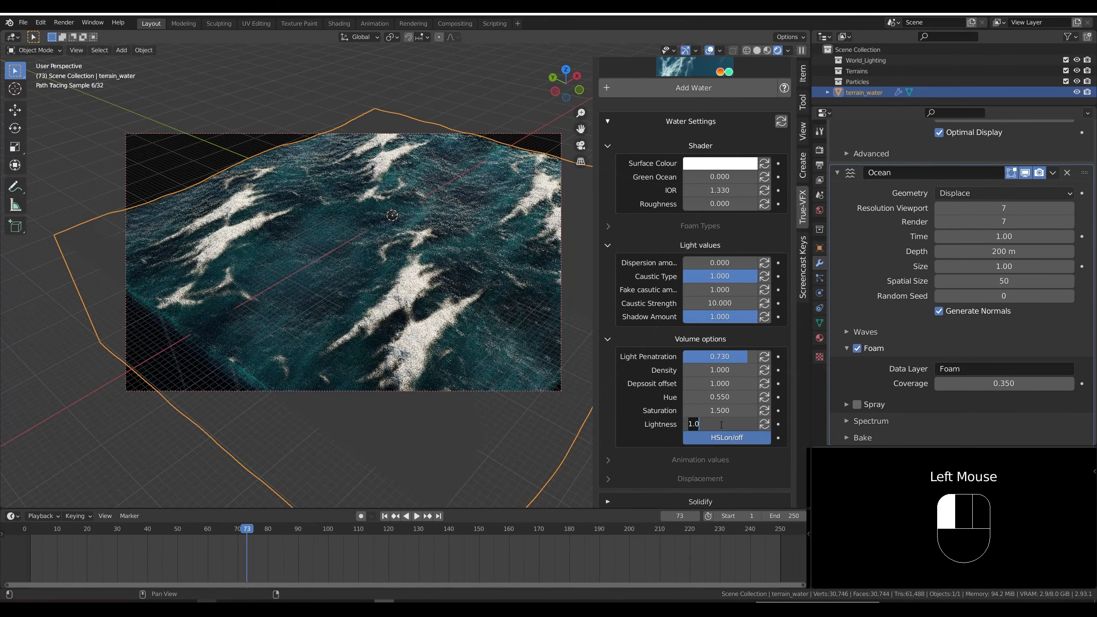
click(720, 425)
text(1.5)
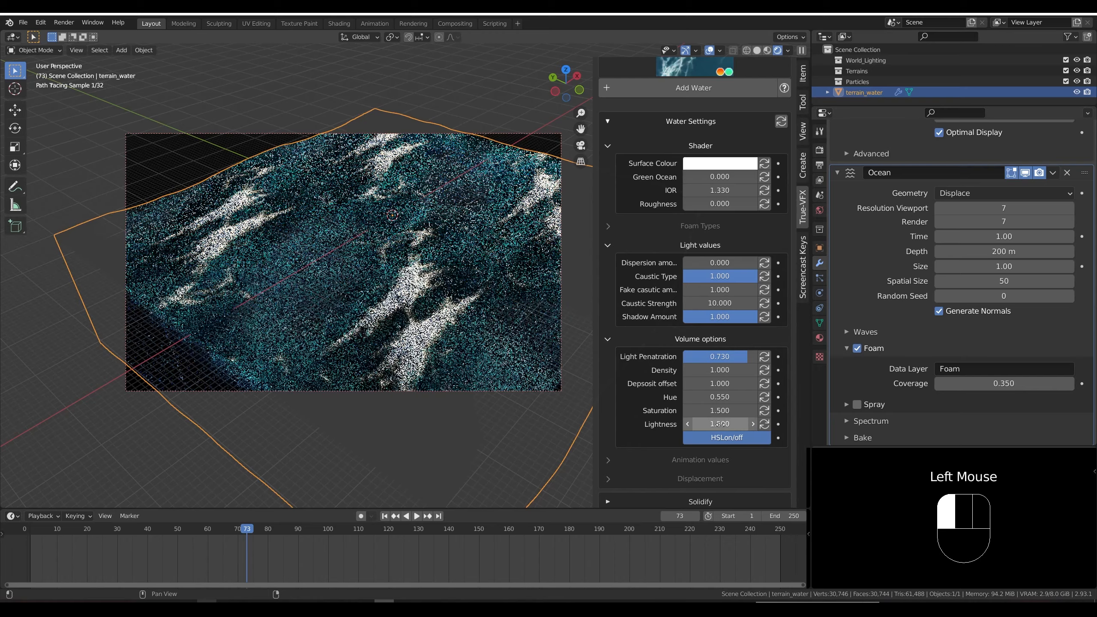
key(Return)
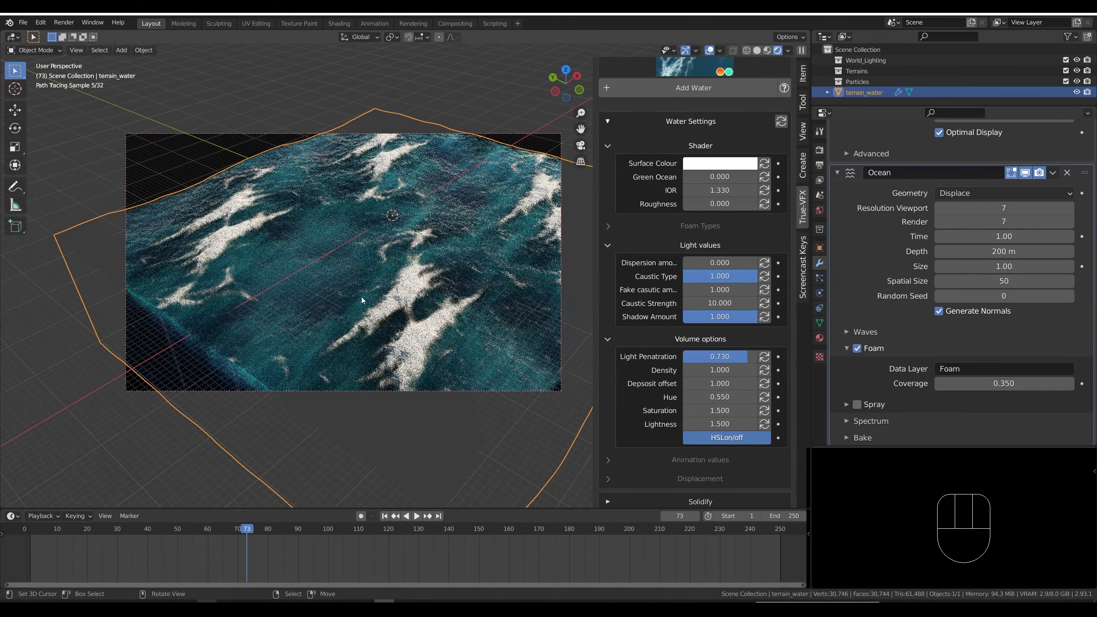
Try a deposit offset of 0.150 and view the water volume from the side.
click(745, 436)
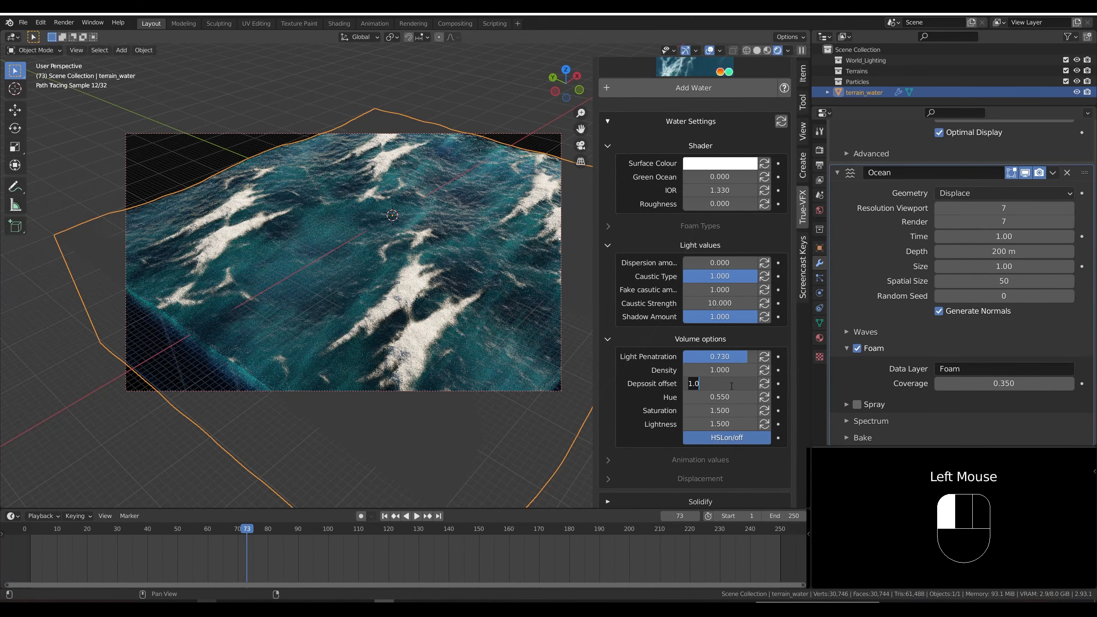
key(Return)
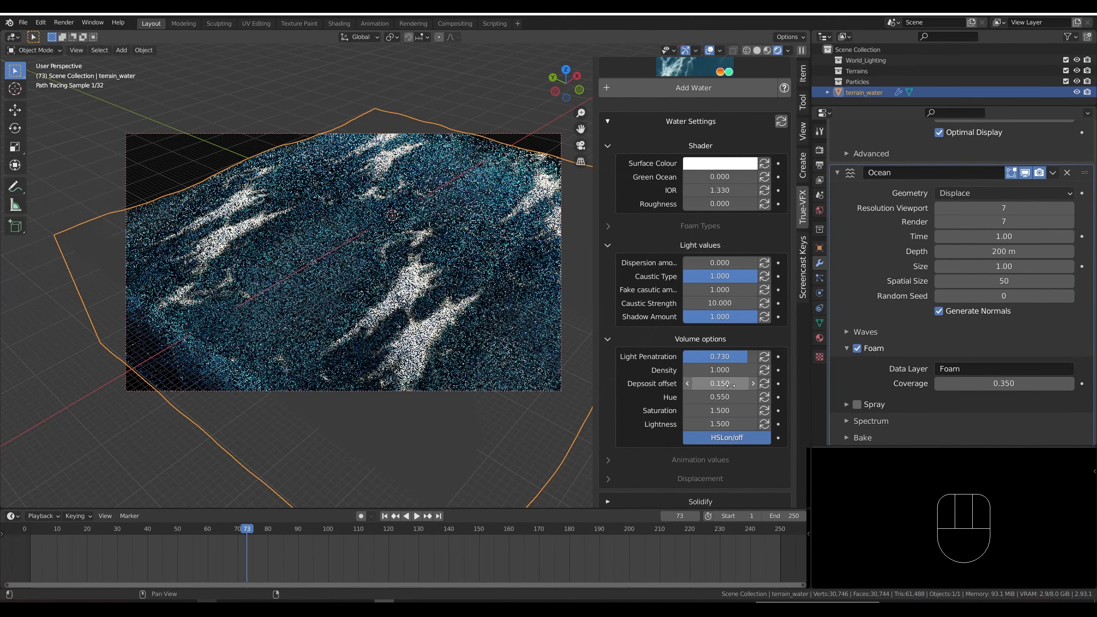
scroll(412, 280, down, 2)
middle_drag(414, 281, 497, 337)
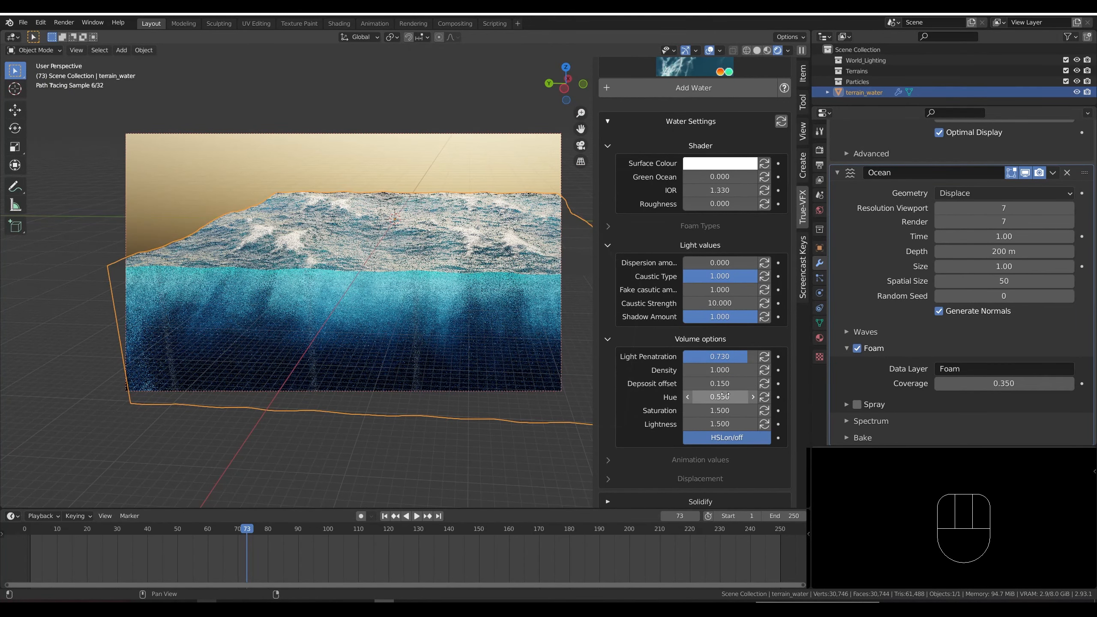
Set the deposit offset to 0.000 and the volume density to 0.500, and inspect the water from above.
click(725, 386)
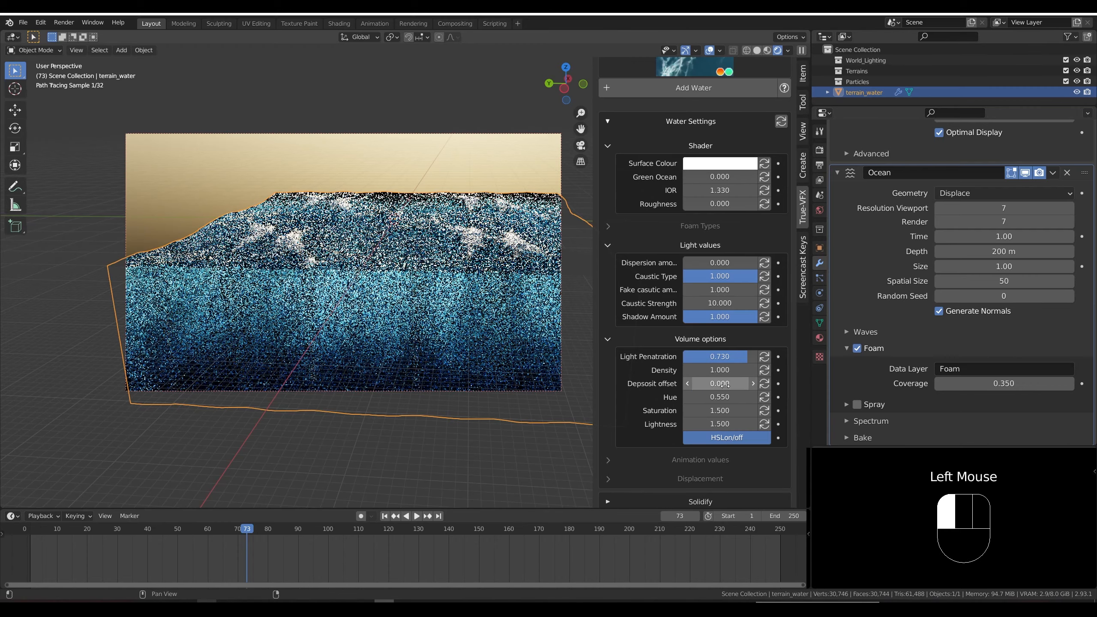
click(718, 371)
text(0.5)
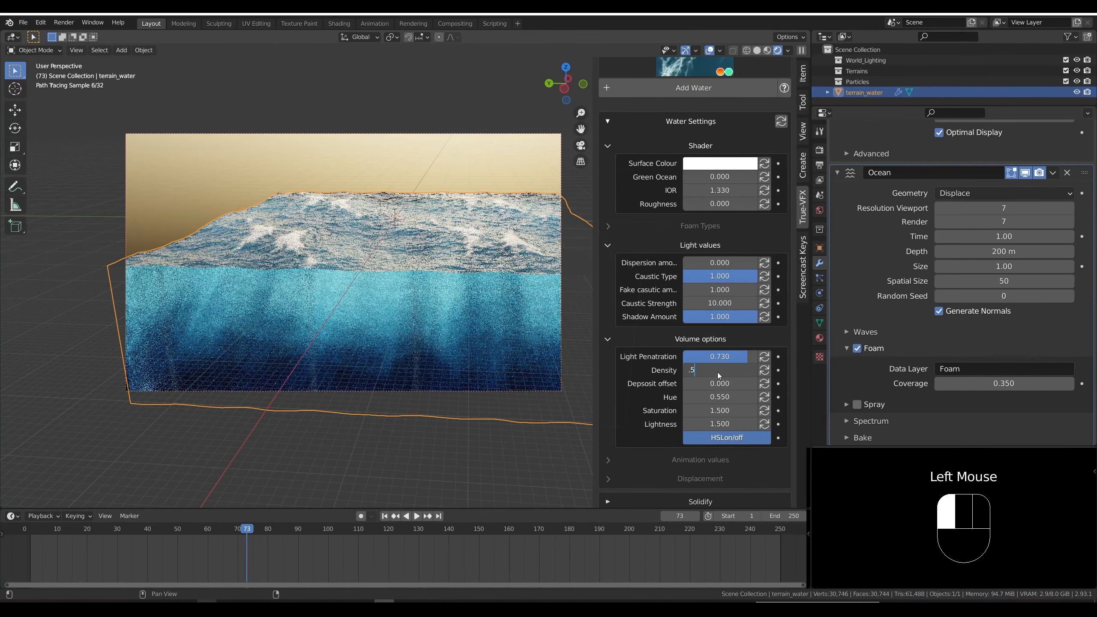
key(Return)
middle_drag(439, 236, 458, 264)
scroll(406, 279, up, 2)
scroll(488, 234, down, 1)
Set the caustic type to 0.000 and the volume density to 1.000.
drag(734, 277, 678, 276)
middle_drag(471, 242, 436, 272)
click(711, 365)
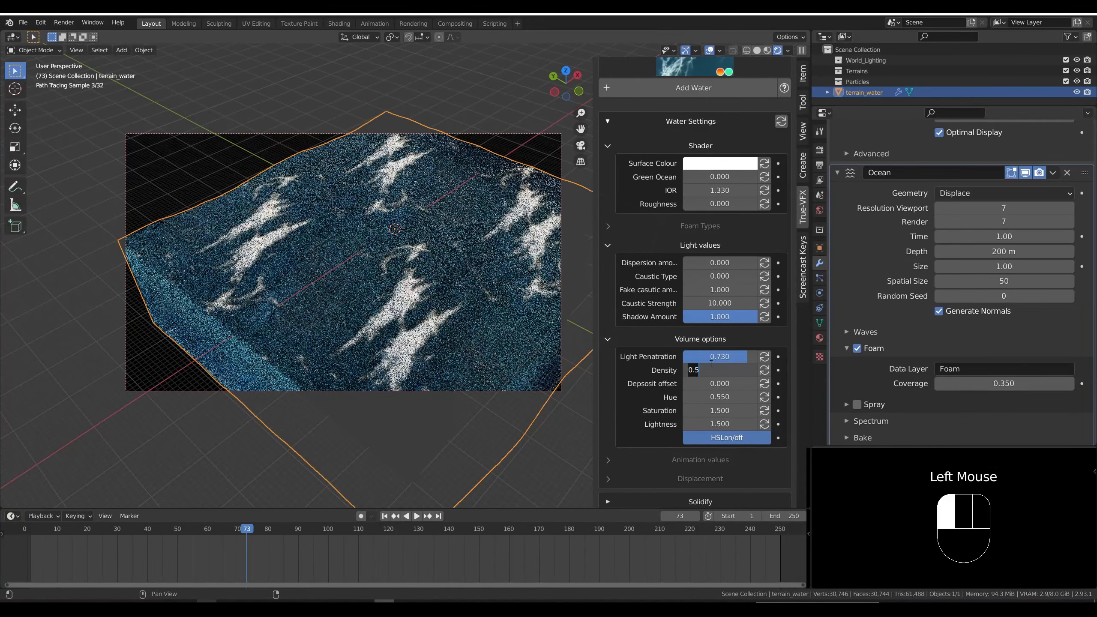
text(1)
key(Return)
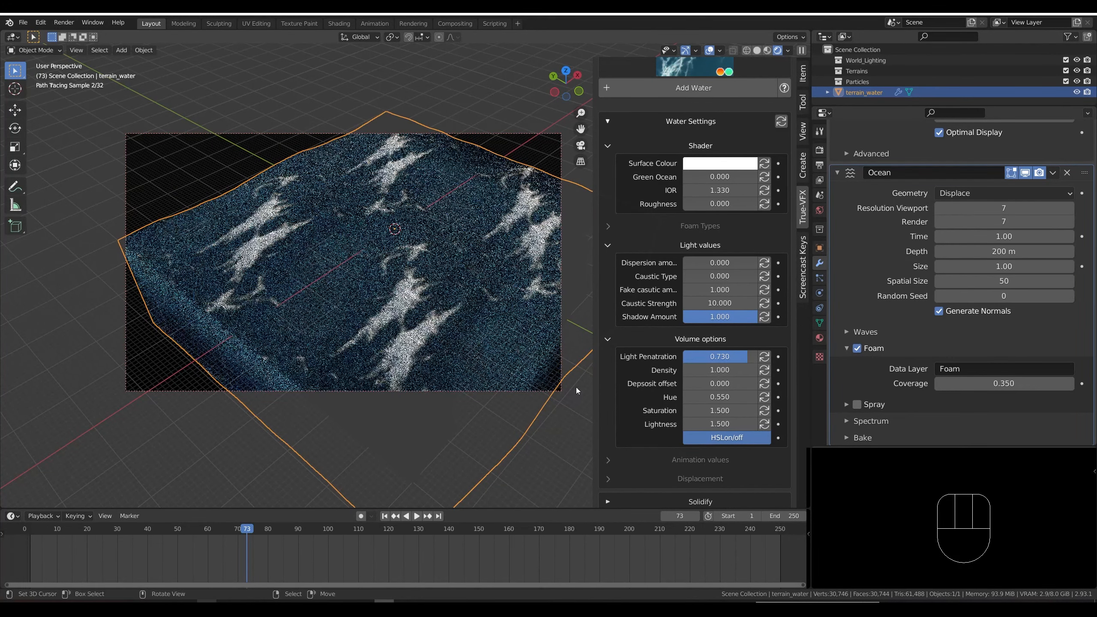
Turn off the HSL adjustment of the water volume and collapse Volume options.
click(718, 442)
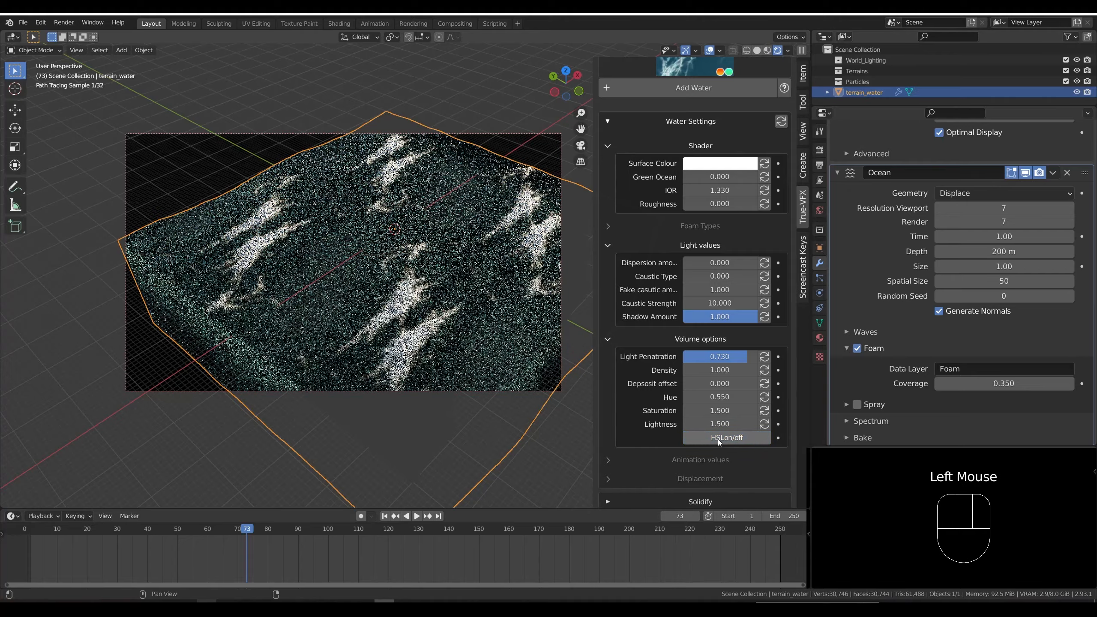
click(610, 344)
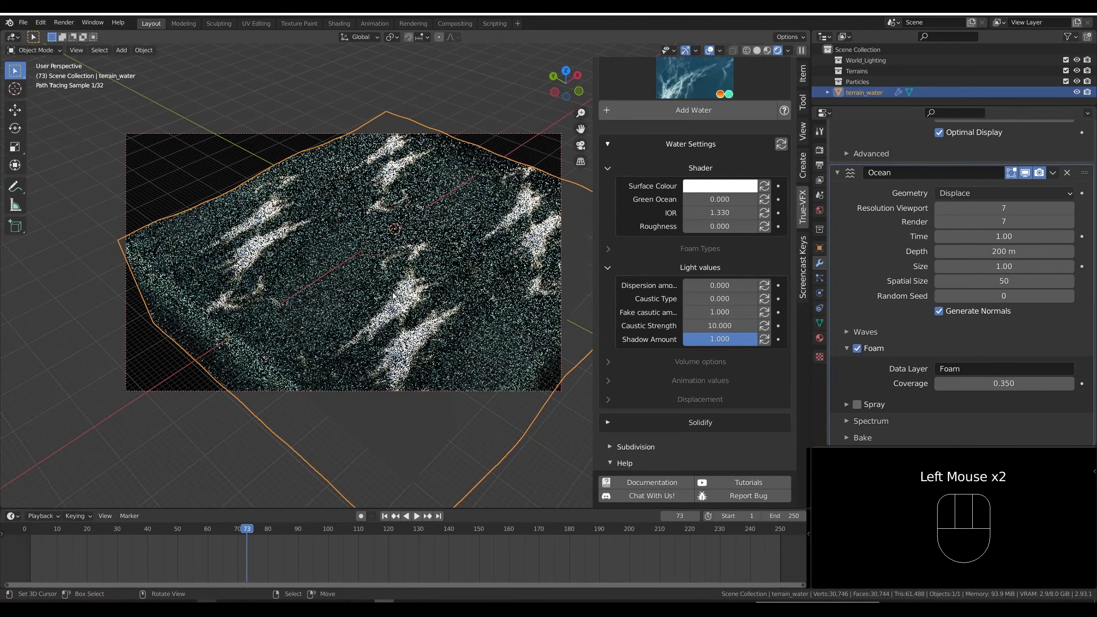
Expand the Displacement settings with the ocean surface viewed from close up.
middle_drag(457, 302, 414, 254)
scroll(436, 257, up, 2)
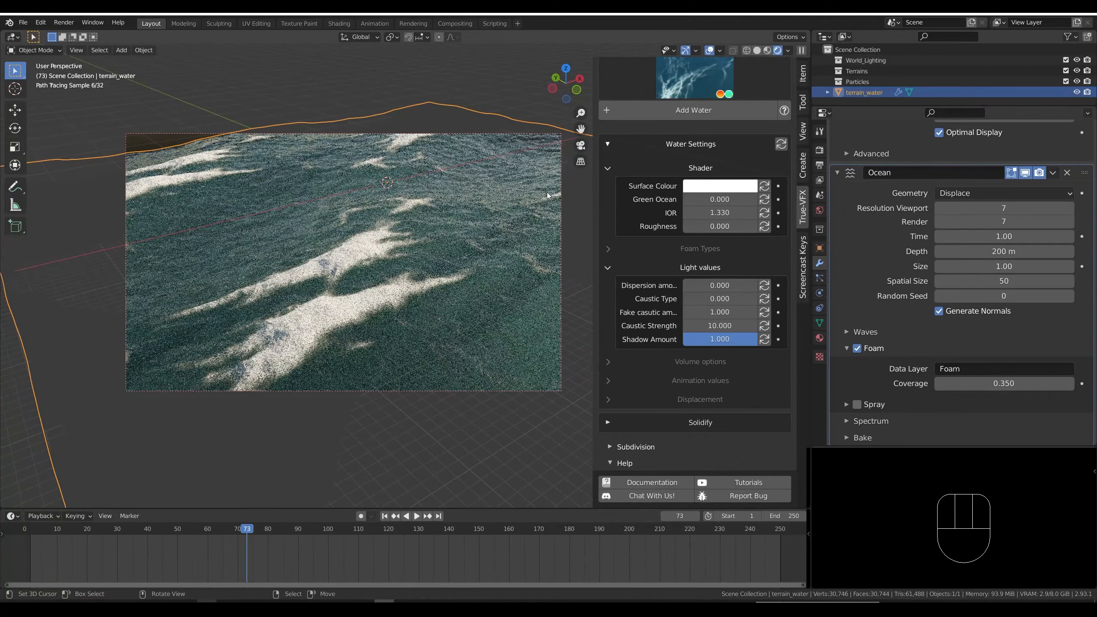
shift+middle_drag(450, 209, 432, 250)
scroll(448, 232, up, 2)
scroll(441, 239, up, 1)
scroll(433, 246, up, 1)
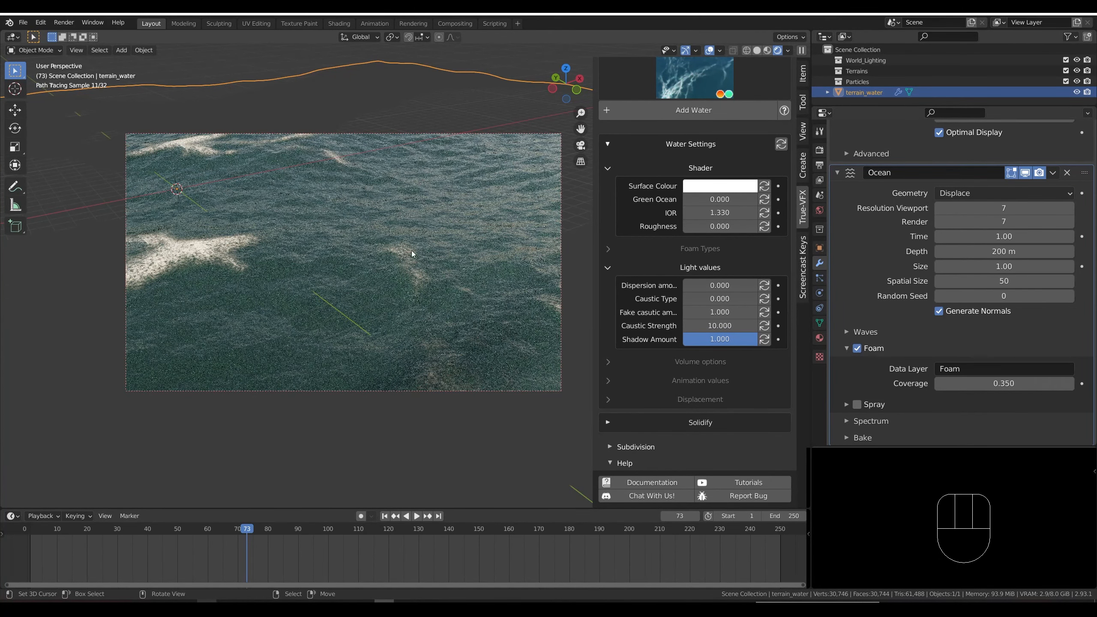
click(700, 399)
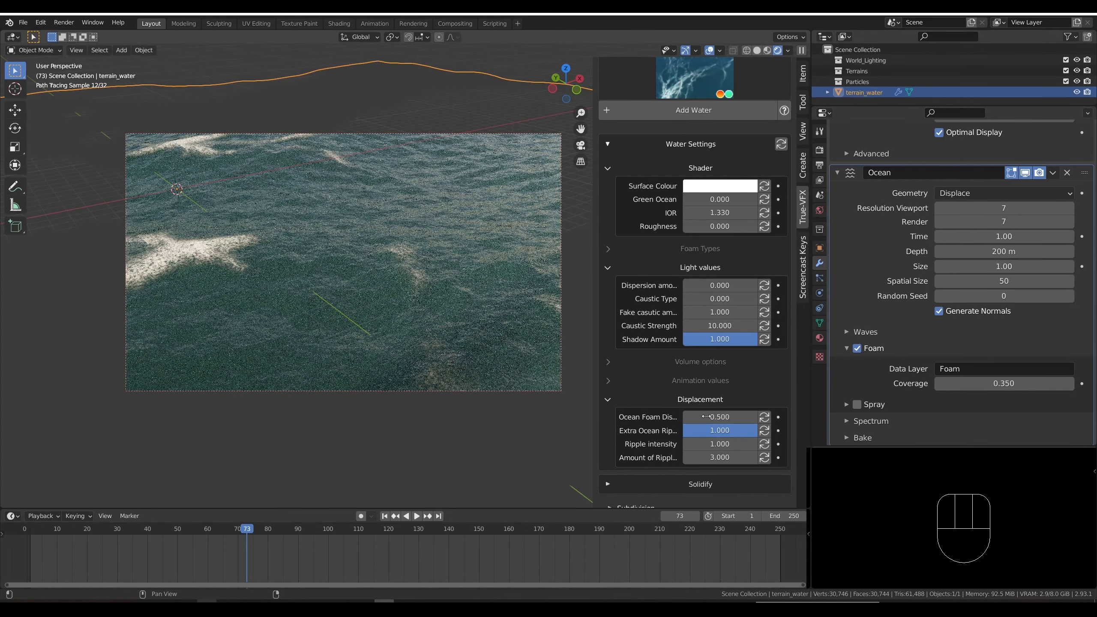
Examine the Subdivision settings of the water and collapse them again.
scroll(660, 445, down, 1)
scroll(659, 442, down, 3)
click(647, 445)
scroll(630, 421, down, 2)
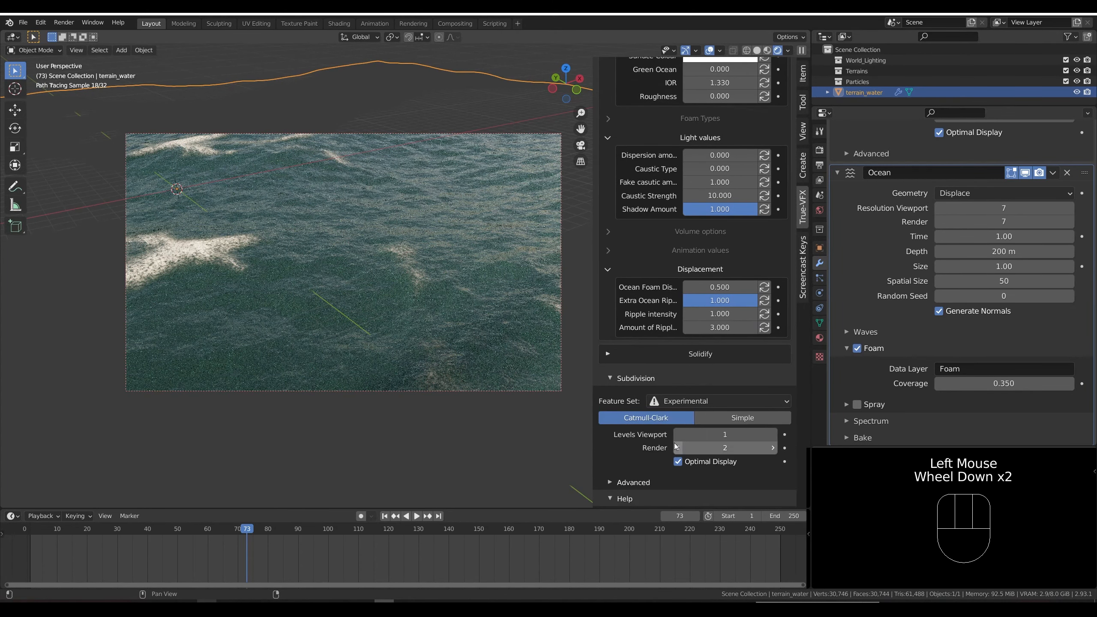
scroll(630, 414, down, 2)
scroll(633, 411, up, 1)
click(621, 392)
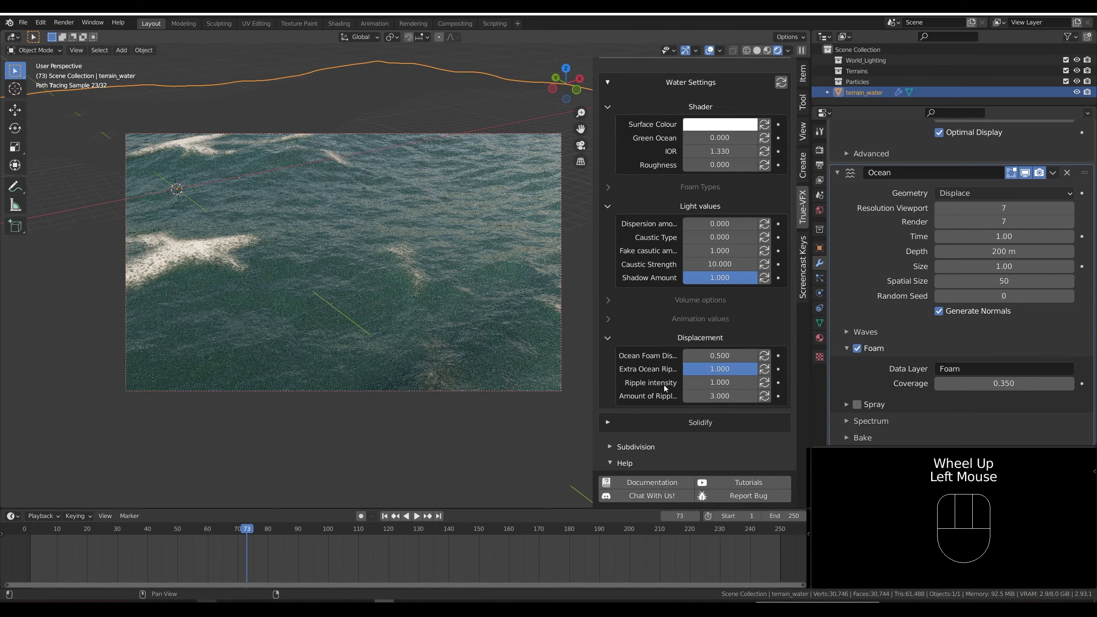
Try a ripple intensity of 0 in the Displacement settings.
click(715, 381)
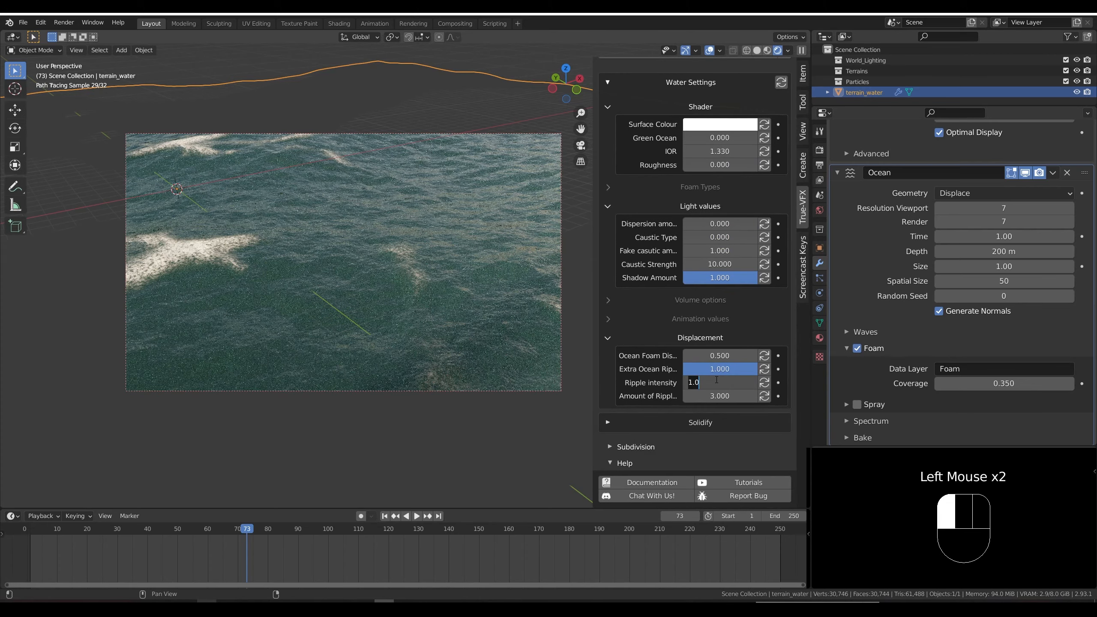
text(0)
key(Return)
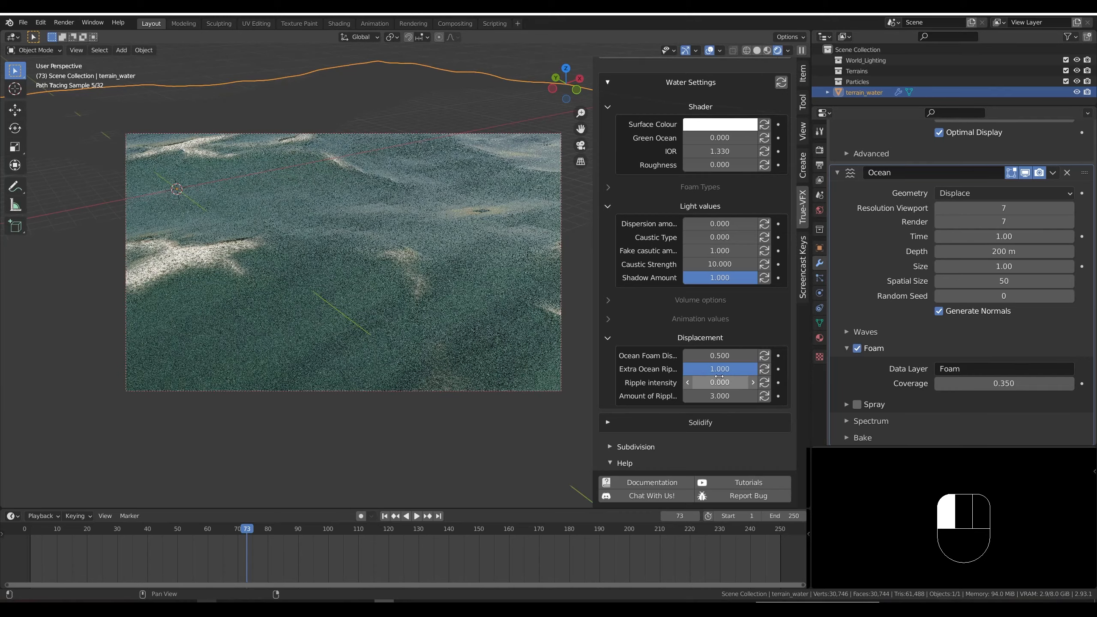
Apply Shade Smooth to the terrain_water object.
key(w)
click(458, 207)
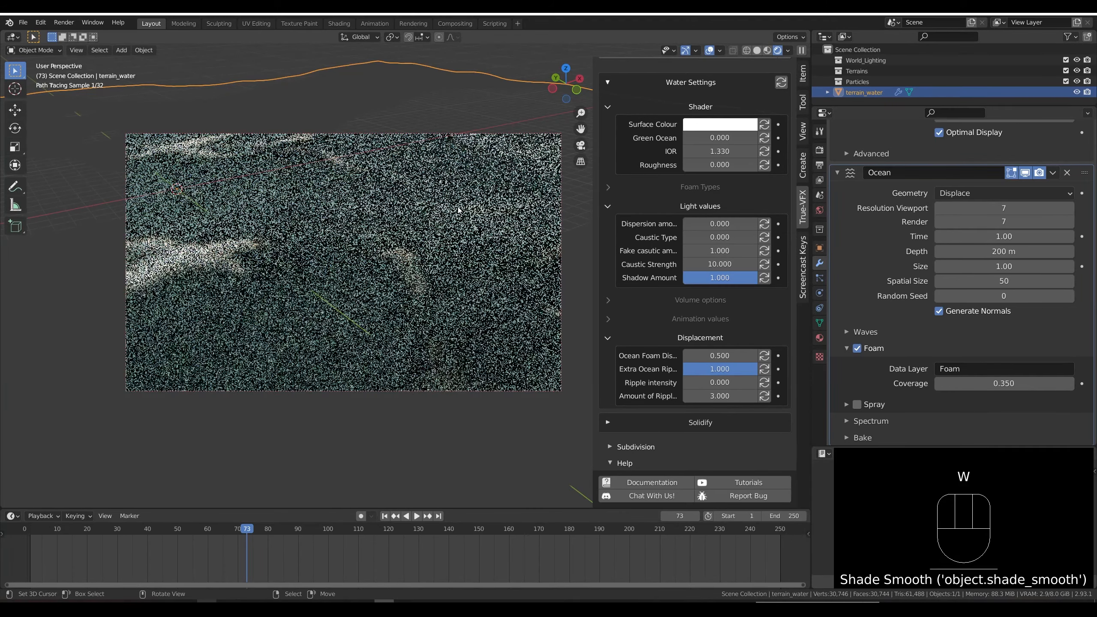
key(w)
click(458, 207)
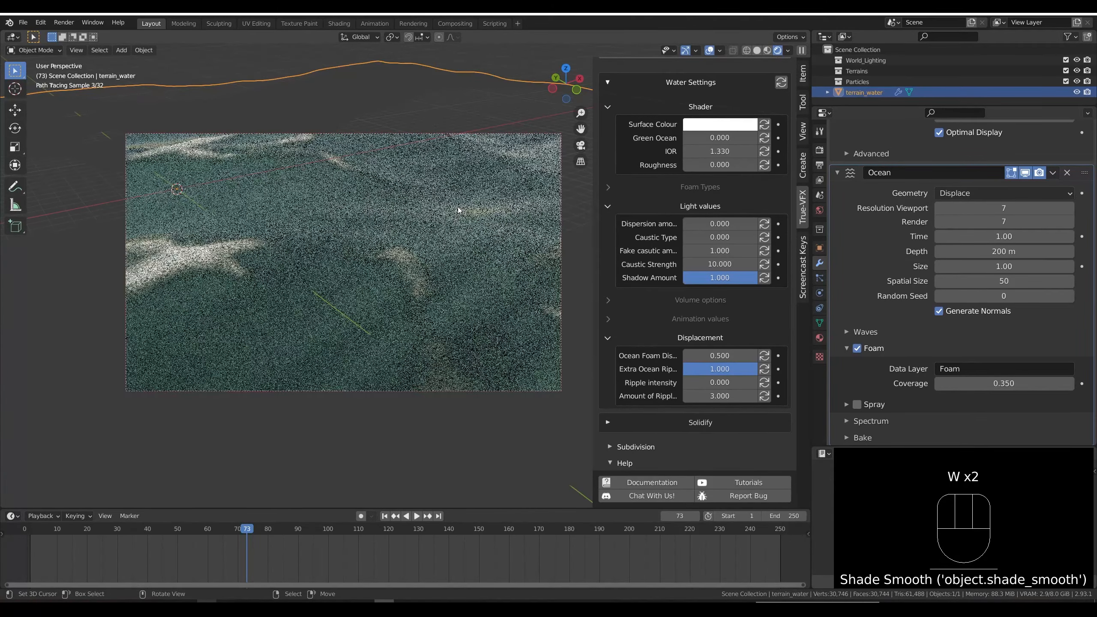
Set the ripple intensity to 2.000 in the Displacement settings.
drag(711, 382, 734, 383)
click(710, 382)
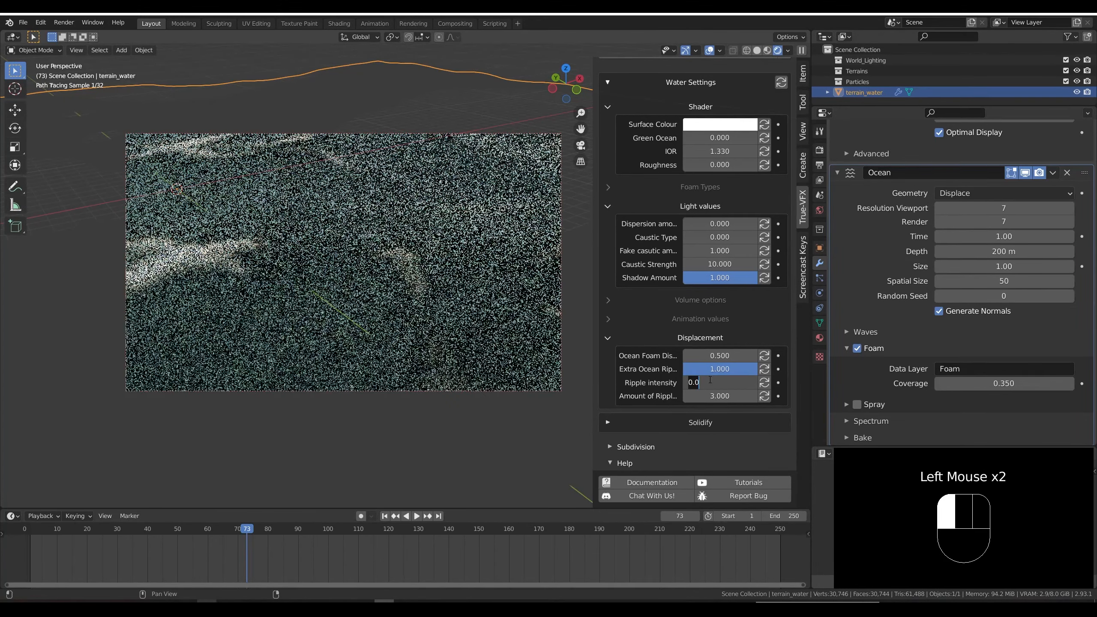
text(2)
key(Return)
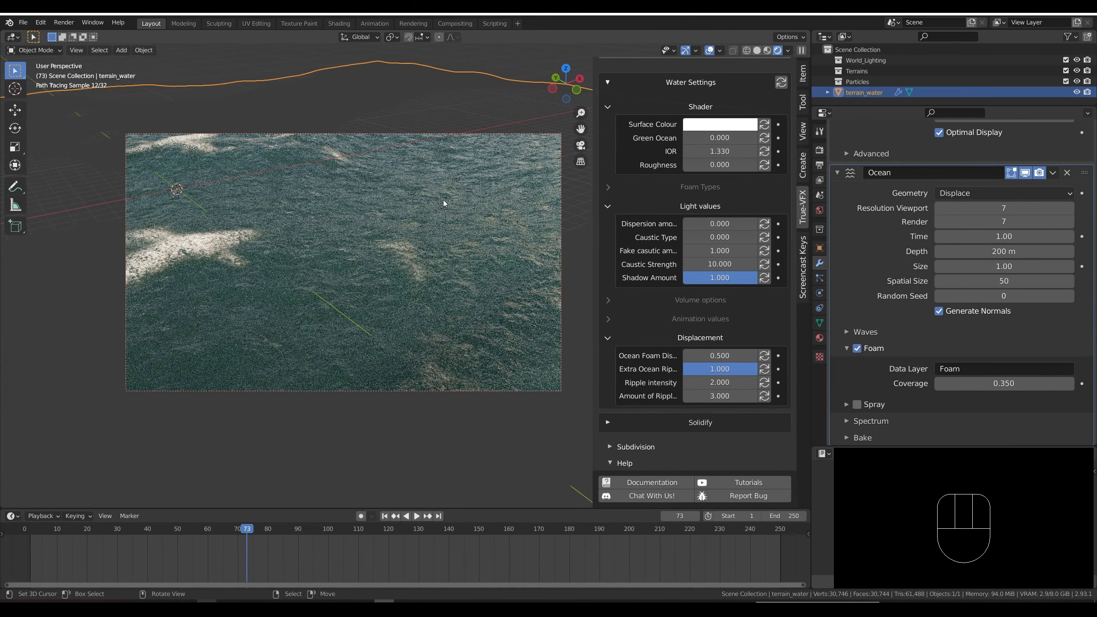
Try an Ocean Foam Displacement of 11.500 in the Displacement settings and set it back to 0.5.
mouse_move(720, 368)
mouse_down()
mouse_move(704, 369)
mouse_move(758, 368)
mouse_move(711, 355)
mouse_up()
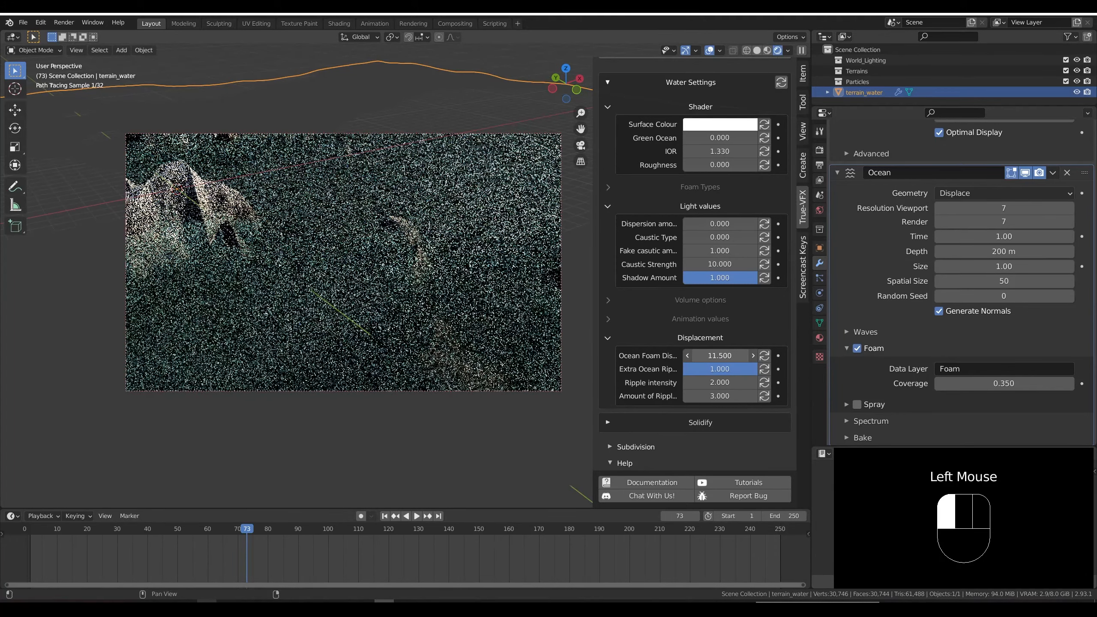
scroll(358, 237, down, 2)
shift+middle_drag(357, 237, 396, 252)
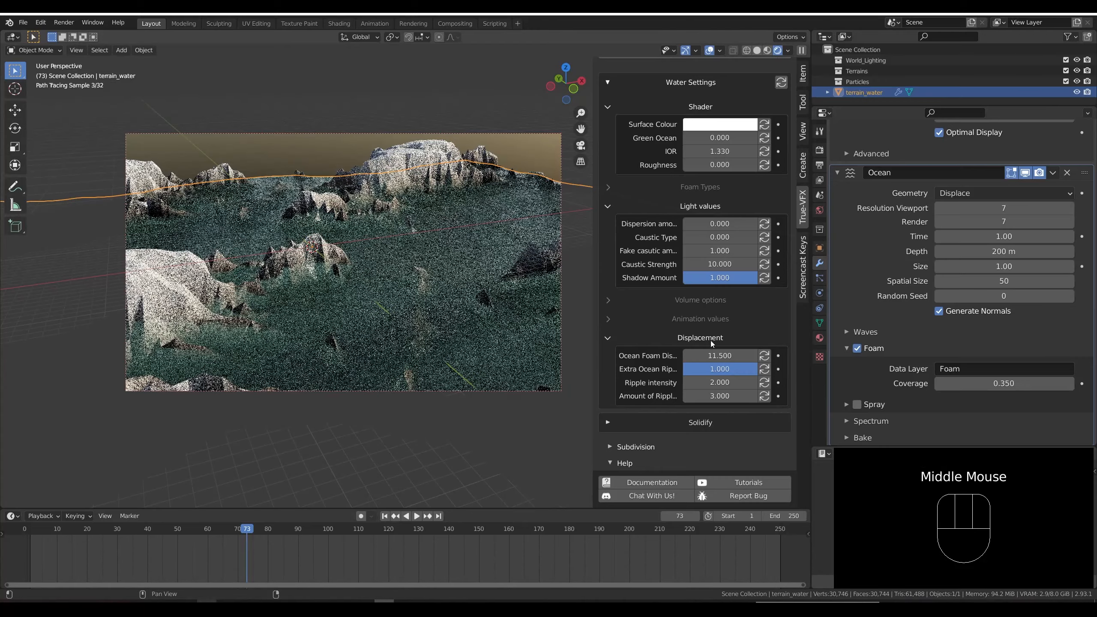
click(720, 355)
text(0.5)
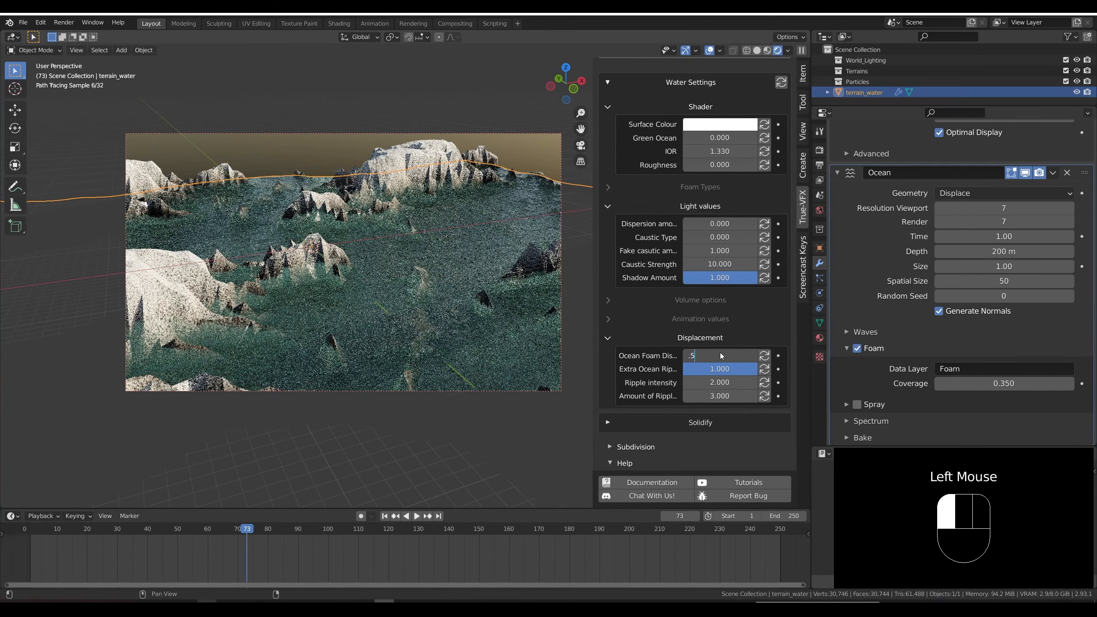
key(Return)
Try an Ocean Foam Displacement of 0 in the Displacement settings and restore it to 0.5.
click(719, 354)
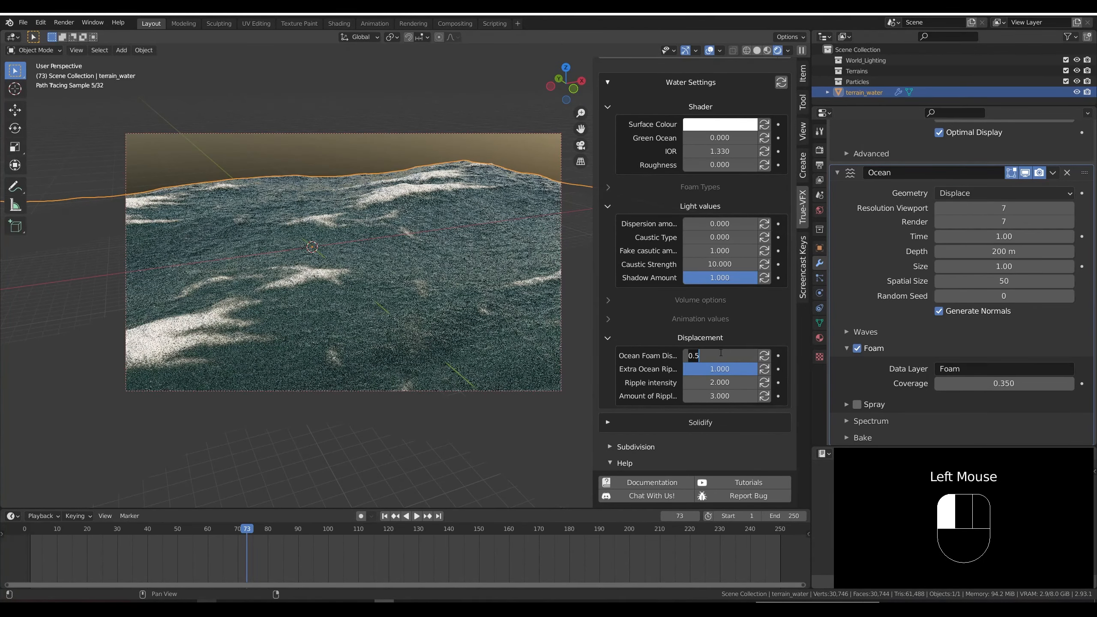
text(0)
key(Return)
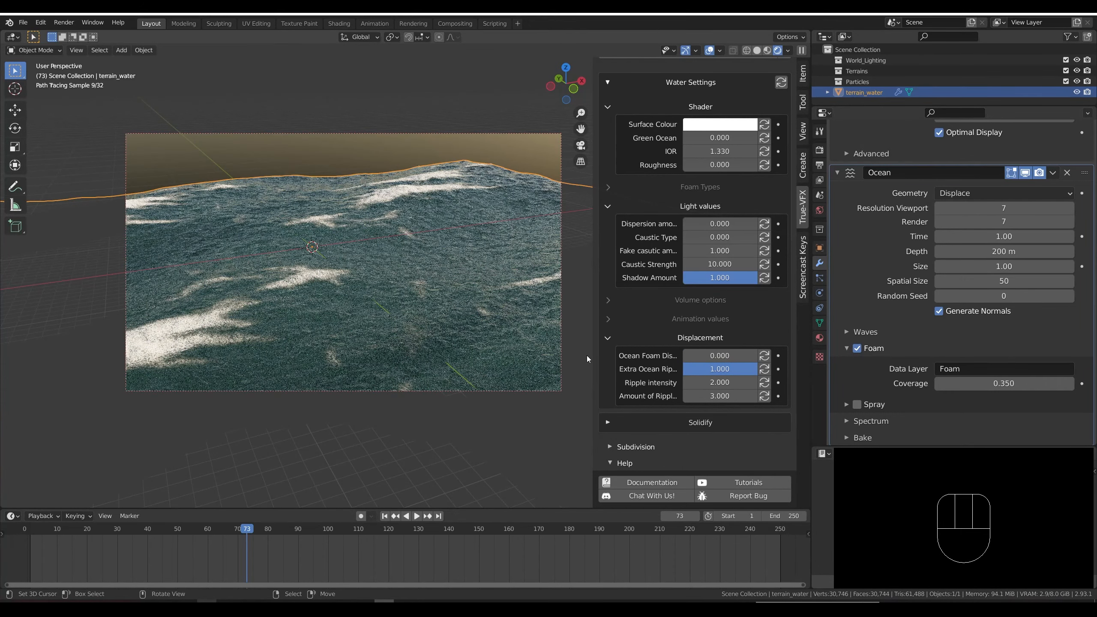
click(704, 355)
text(0.5)
key(Return)
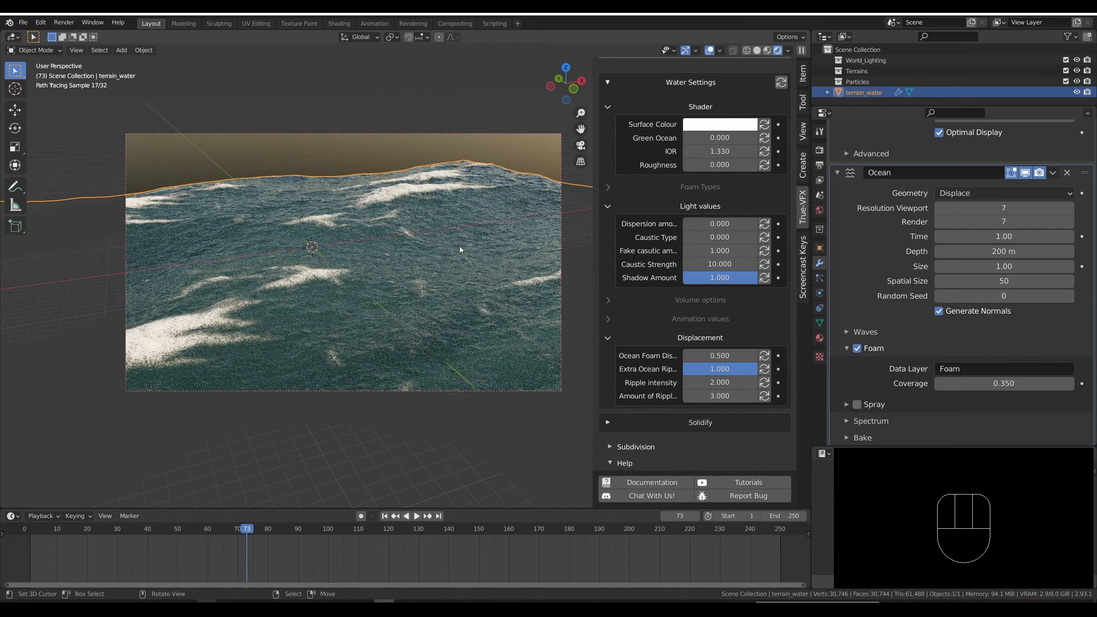
Try 2 viewport levels in the water's Subsurface modifier, compare solid and rendered shading, and return to 1 level.
scroll(459, 246, down, 2)
mouse_move(460, 247)
middle_down()
mouse_move(501, 247)
mouse_move(486, 210)
mouse_move(470, 231)
middle_up()
key(shift+z)
scroll(487, 210, down, 1)
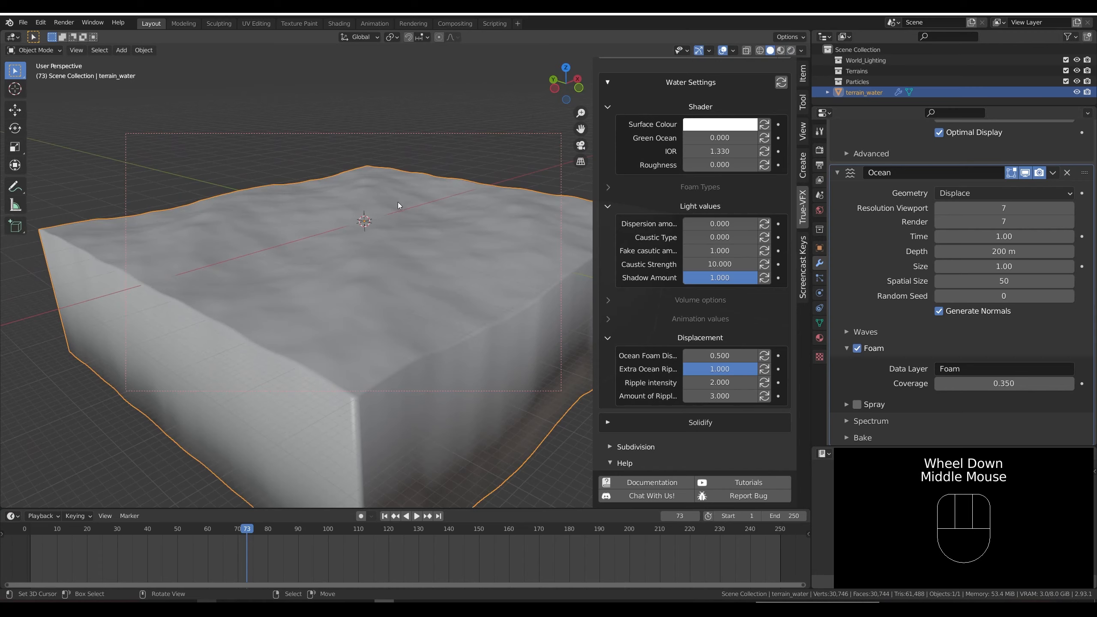
scroll(885, 278, up, 3)
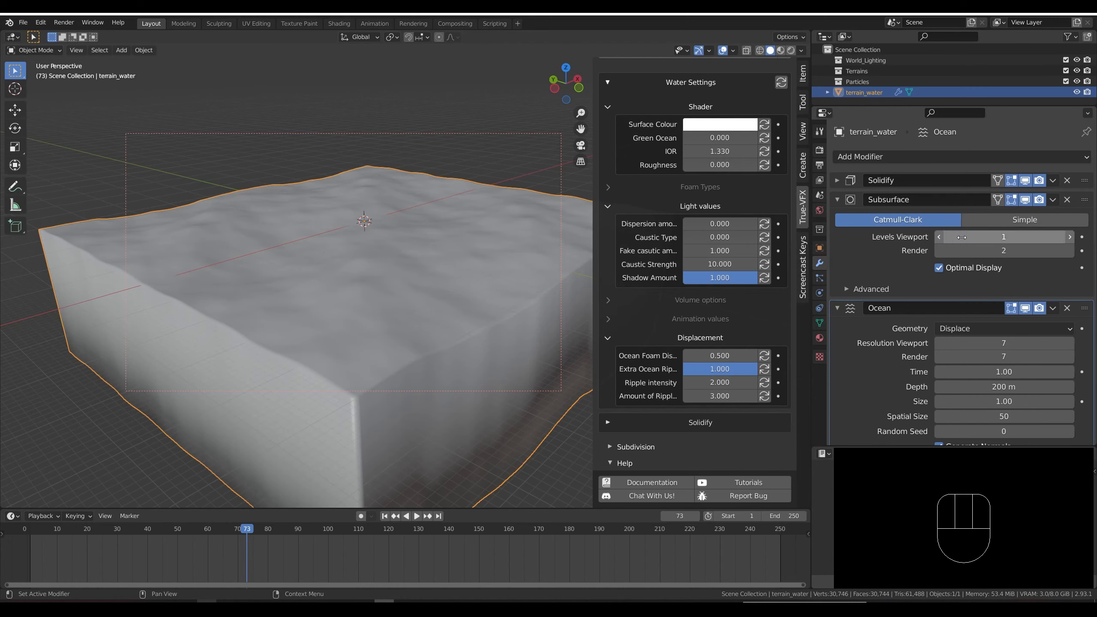
click(1070, 237)
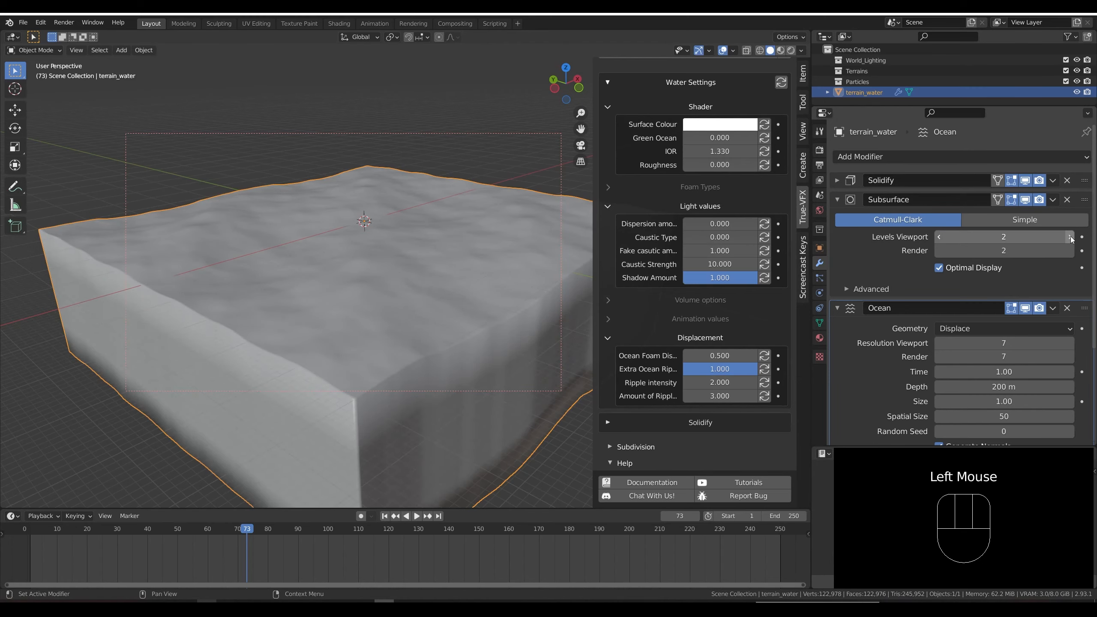
mouse_move(406, 274)
middle_down()
mouse_move(409, 285)
mouse_move(417, 266)
middle_up()
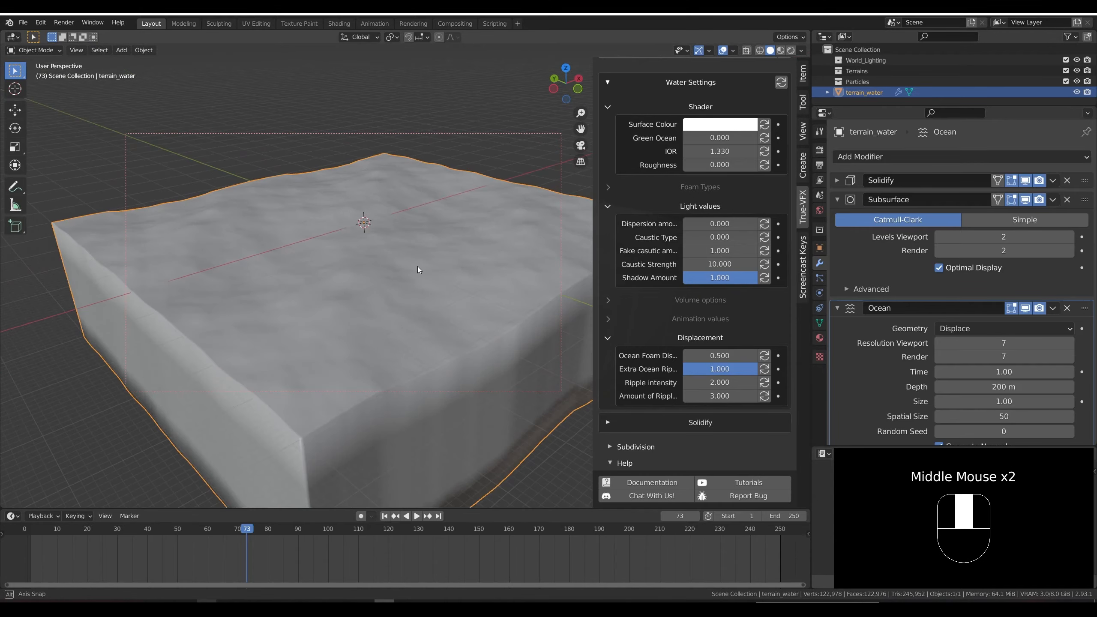
key(shift+z)
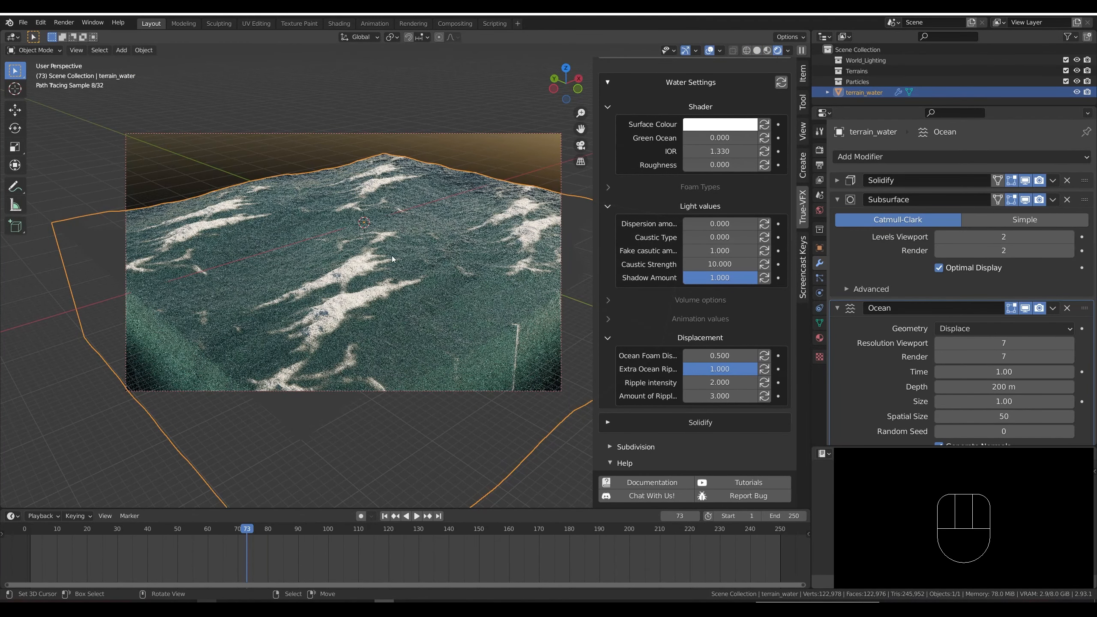
click(938, 238)
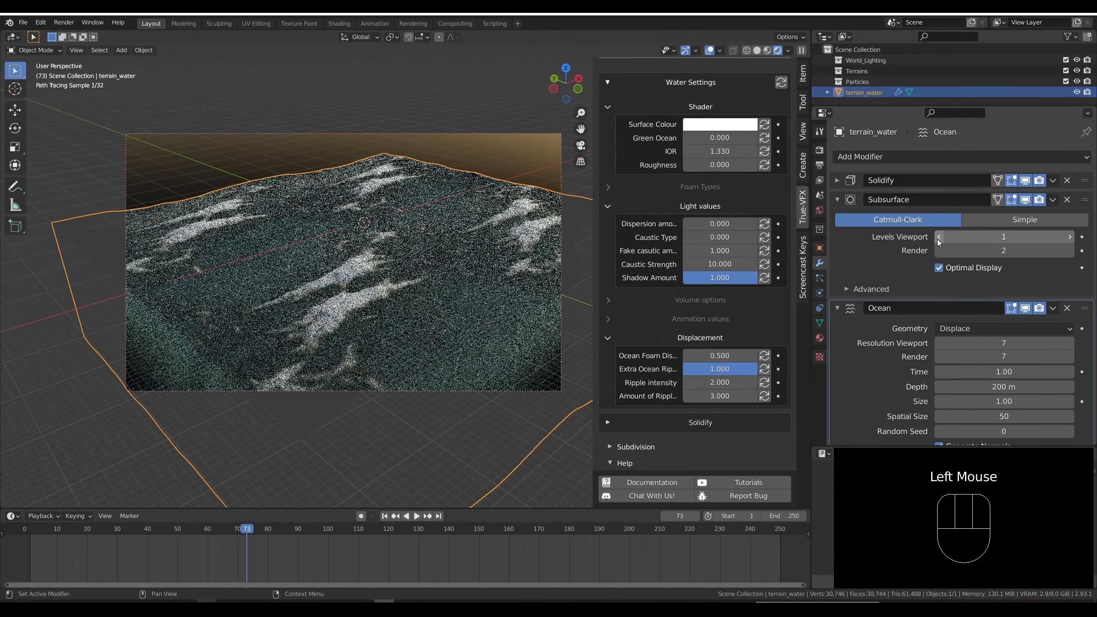
Try 4 viewport levels in the Subsurface modifier of the water.
double_click(995, 235)
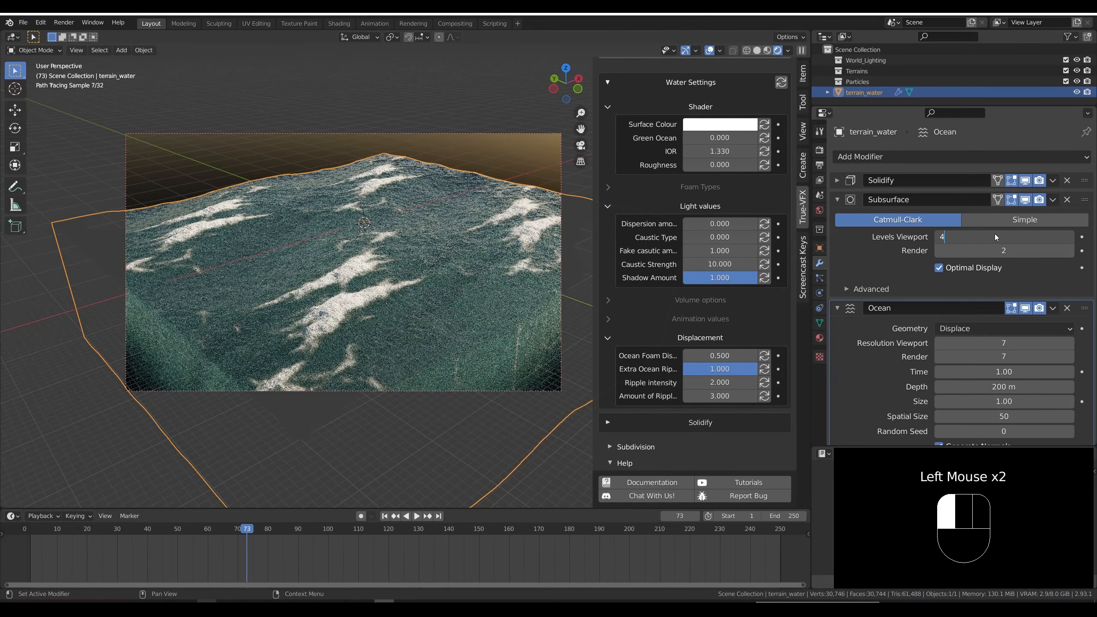
text(4)
key(Return)
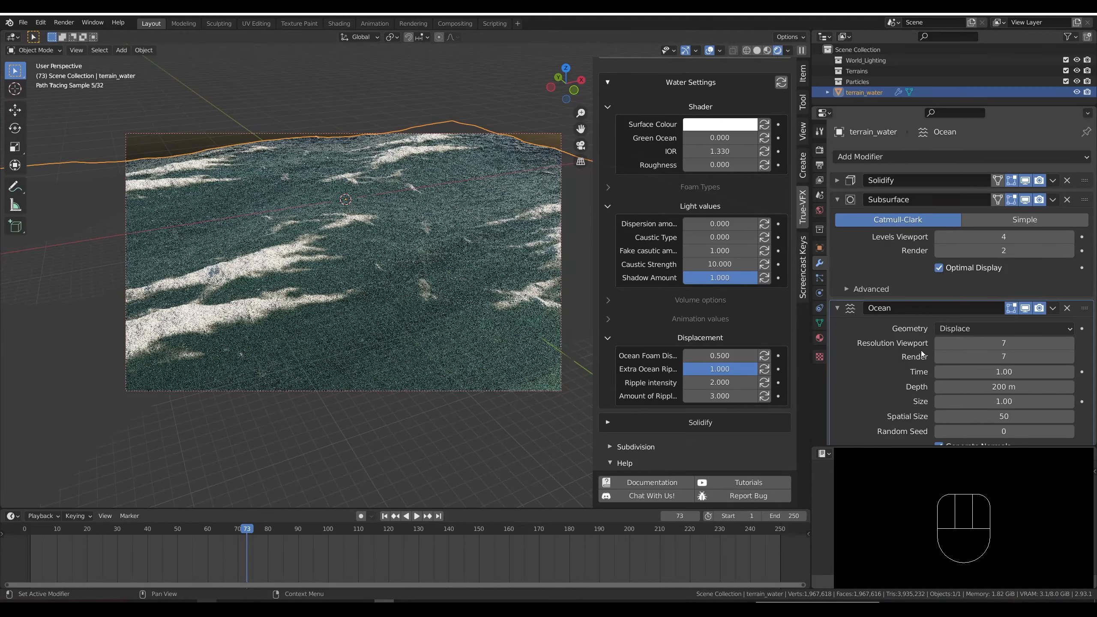
Set the Ocean modifier's viewport resolution to 20 and its render resolution to 30.
click(1005, 346)
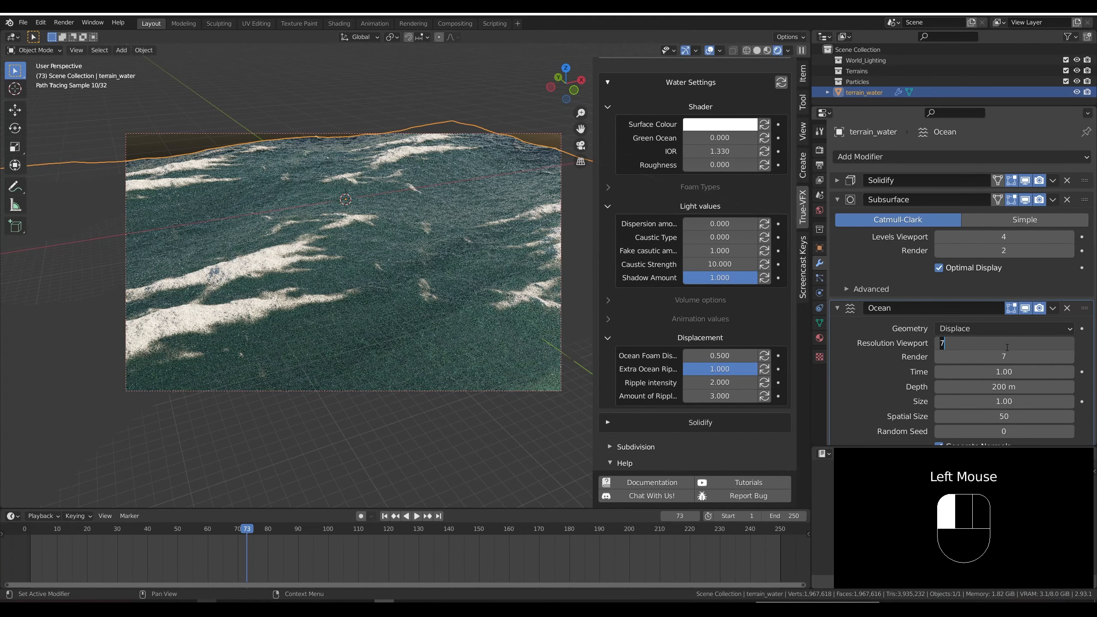
text(20)
key(Tab)
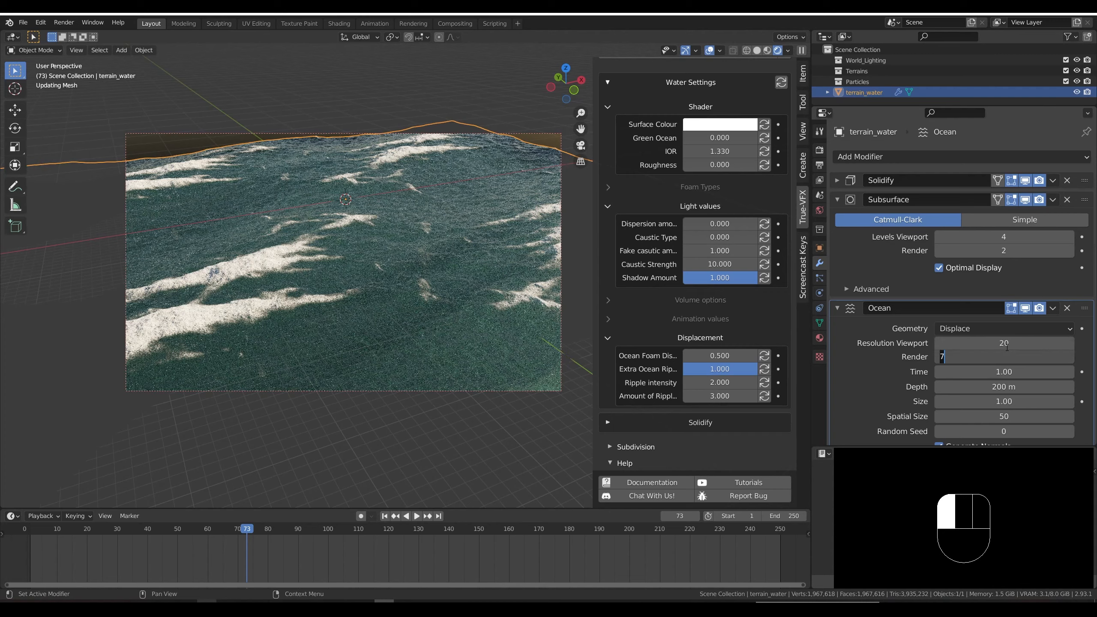
text(30)
key(Return)
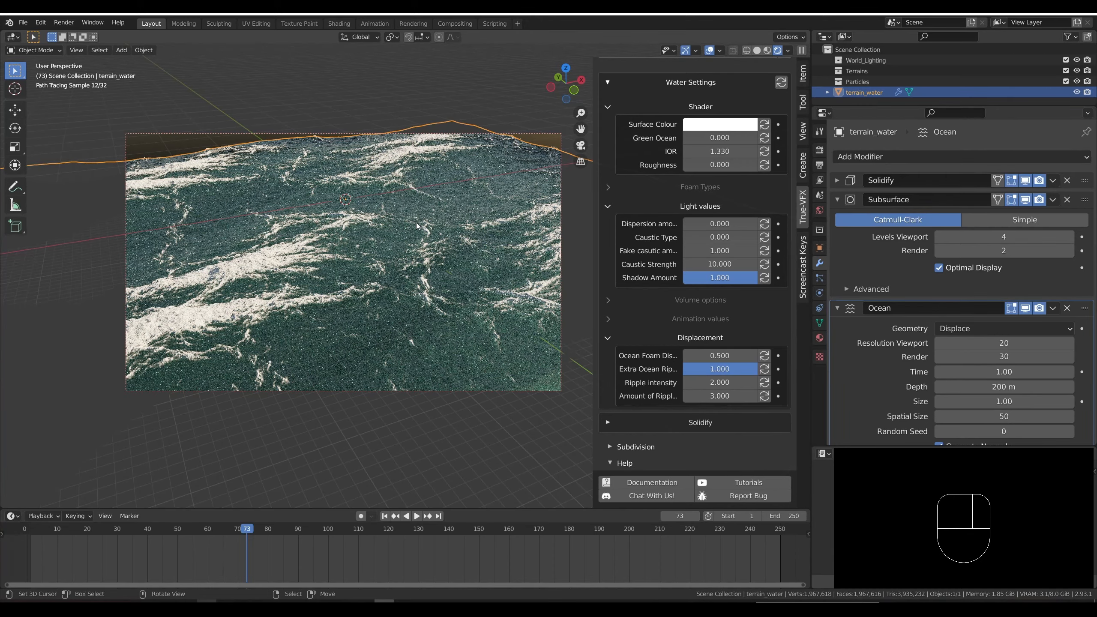
Set the Subsurface modifier to 2 viewport levels and 4 render levels, and collapse its settings.
scroll(417, 225, down, 2)
middle_drag(417, 226, 432, 209)
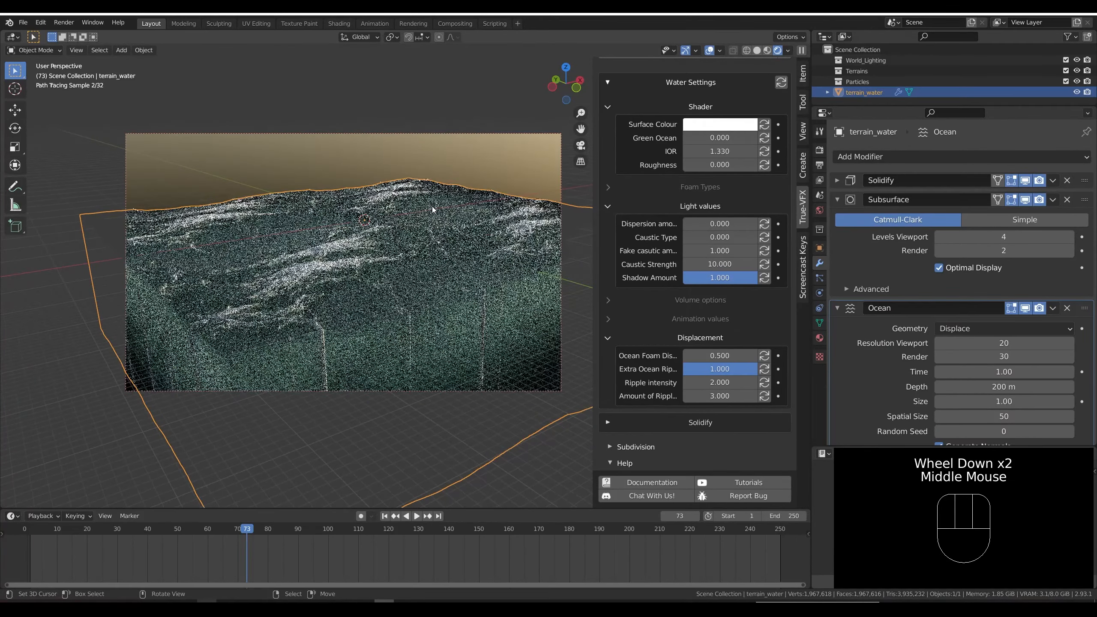
click(969, 236)
text(2)
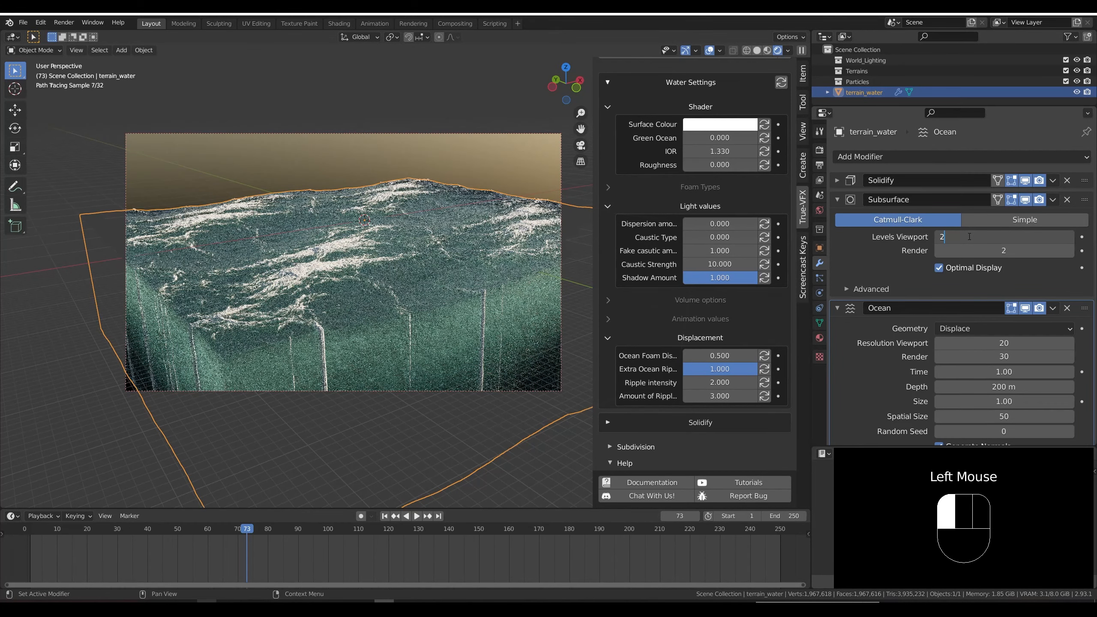
key(Return)
click(975, 250)
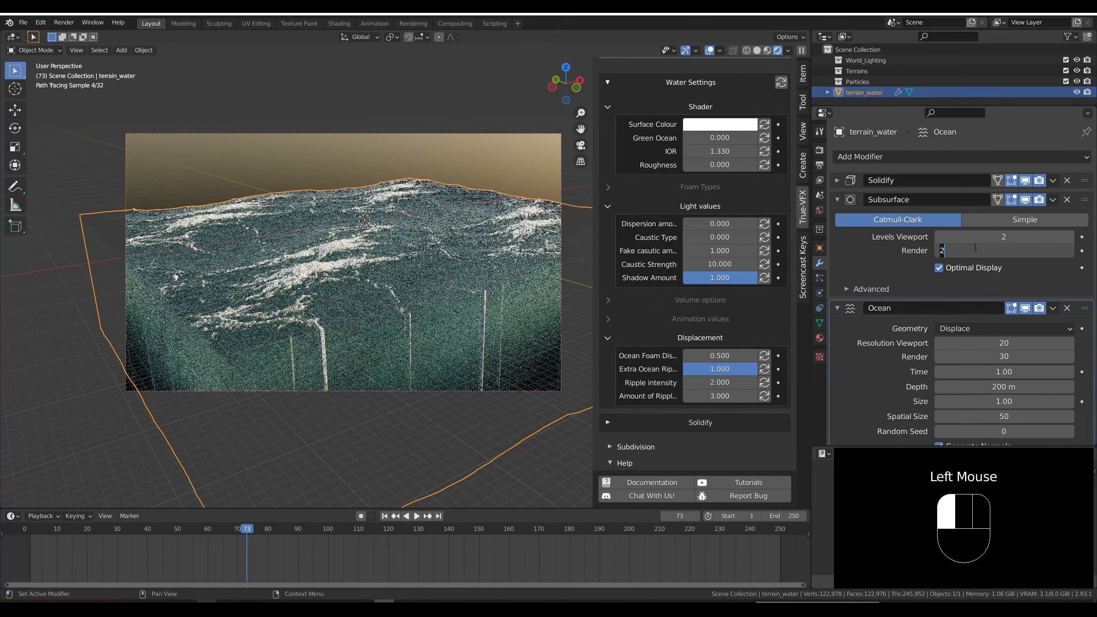
text(4)
key(Return)
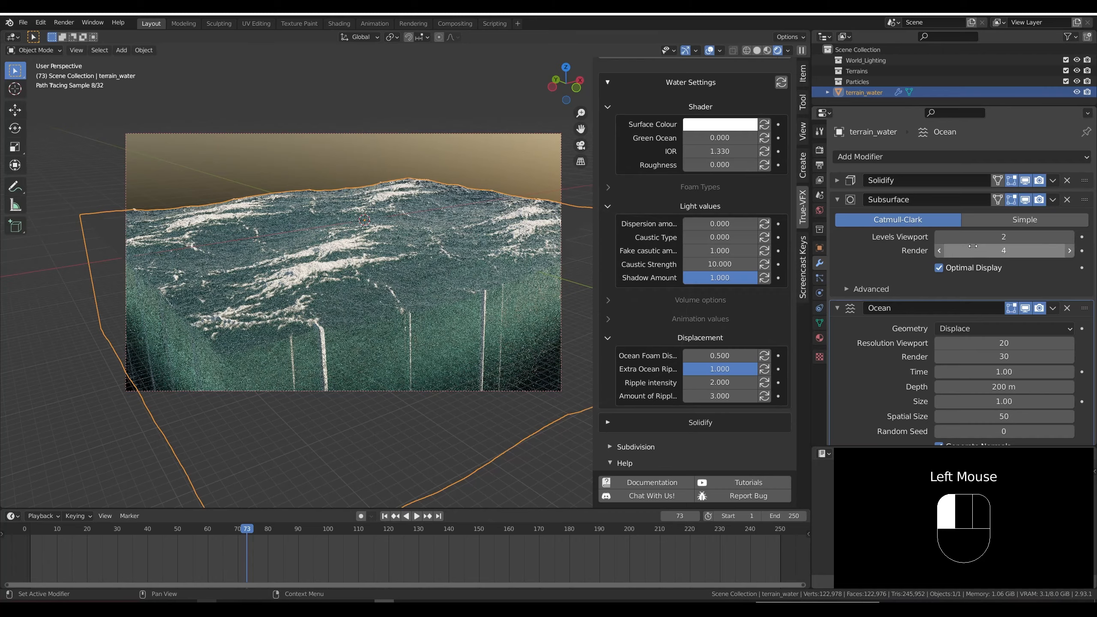
click(837, 200)
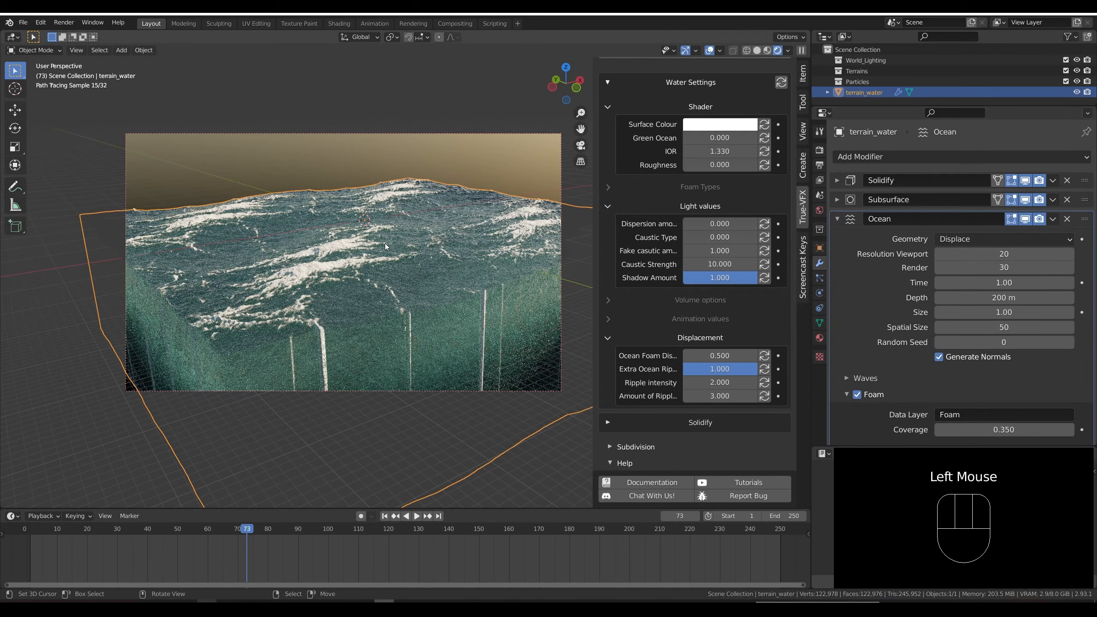
Switch to solid shading, scale the terrain_water object by a factor of 10 and apply its scale.
scroll(388, 250, down, 2)
mouse_move(389, 250)
middle_down()
mouse_move(447, 272)
mouse_move(449, 239)
middle_up()
key(shift+z)
scroll(452, 244, up, 2)
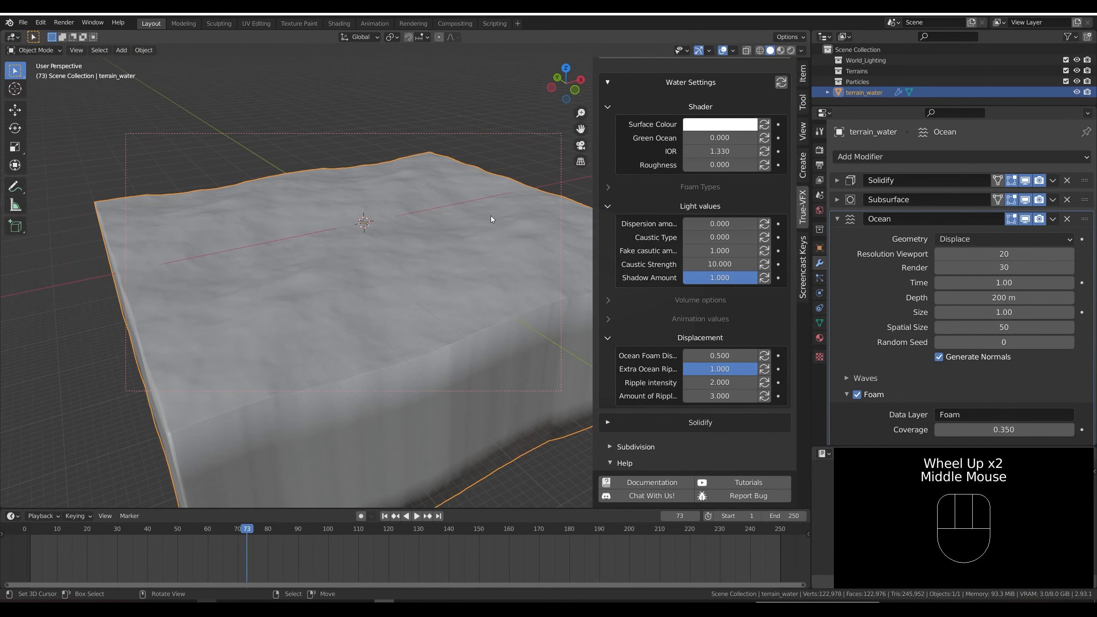
scroll(429, 204, down, 3)
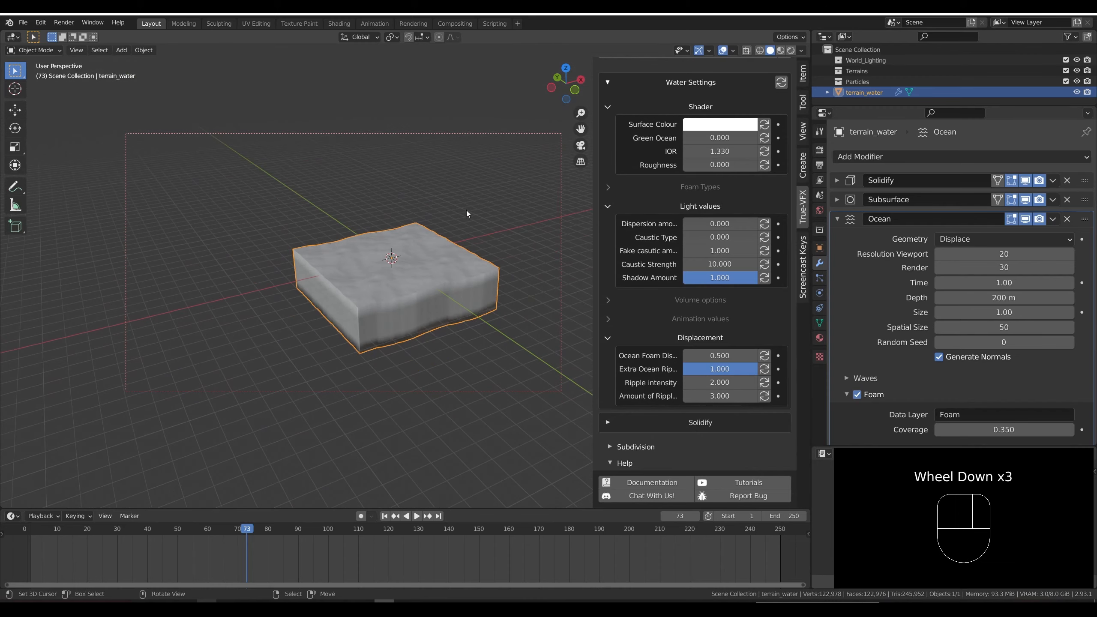
key(s)
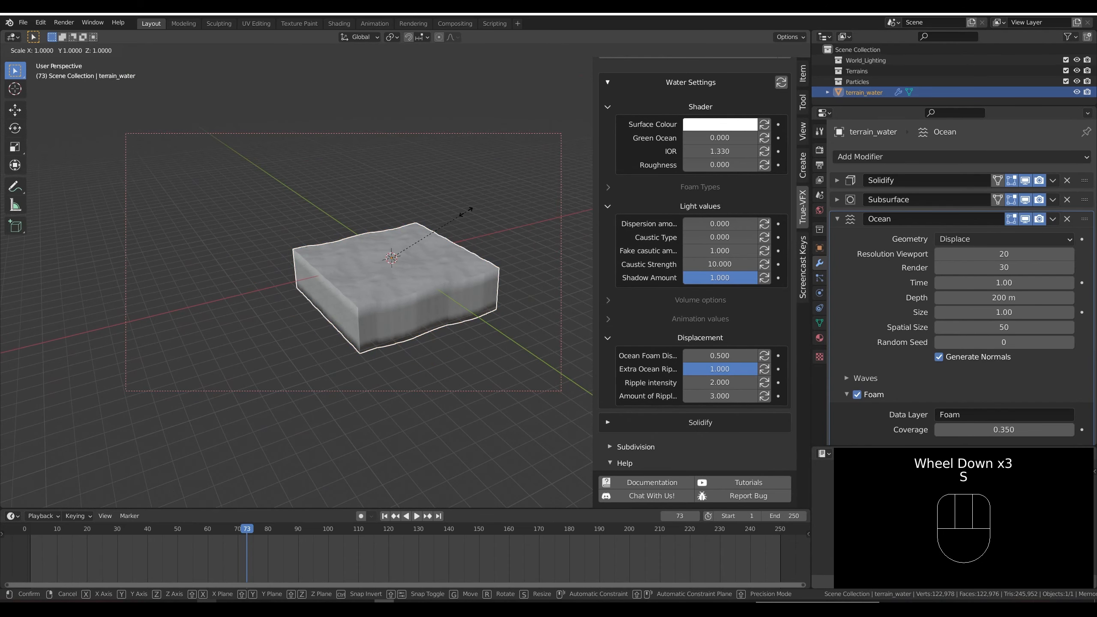
text(10)
key(Return)
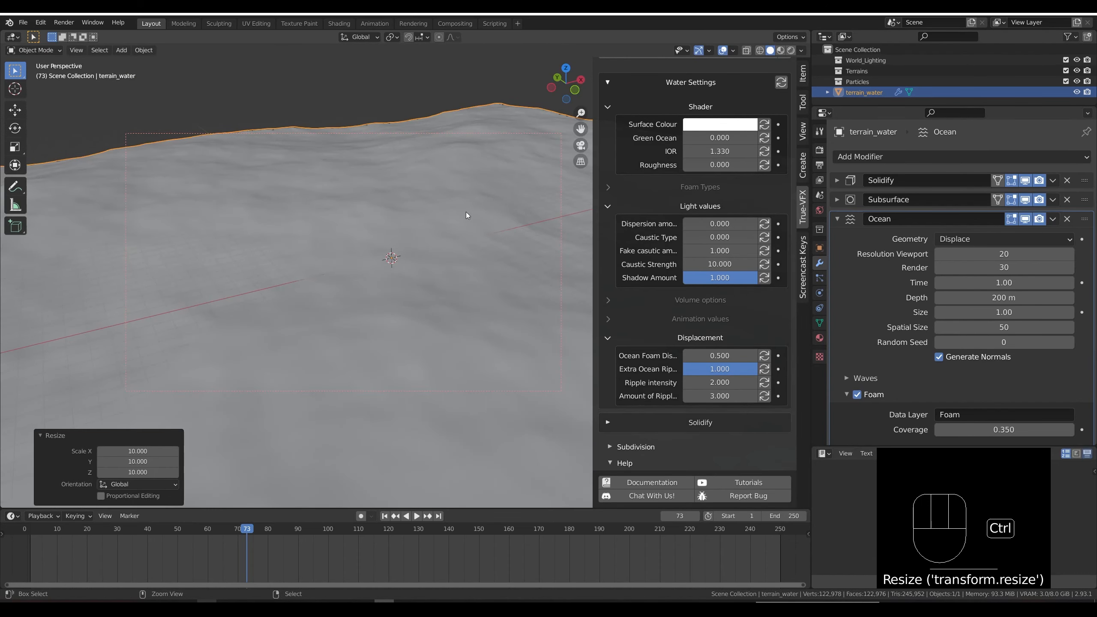
key(ctrl+a)
click(466, 212)
scroll(454, 252, down, 2)
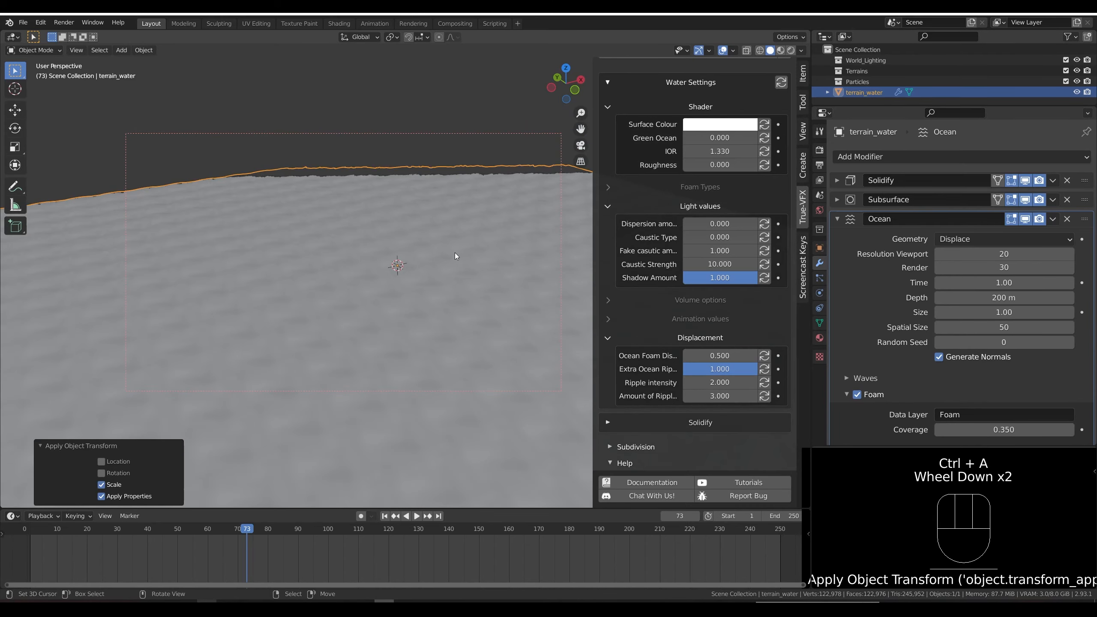
Expand the Ocean modifier's Waves settings and examine them along with Size and Spatial Size.
mouse_move(454, 252)
shift+middle_down()
mouse_move(430, 203)
mouse_move(449, 242)
shift+middle_up()
scroll(437, 234, down, 2)
scroll(444, 254, up, 2)
scroll(906, 363, down, 2)
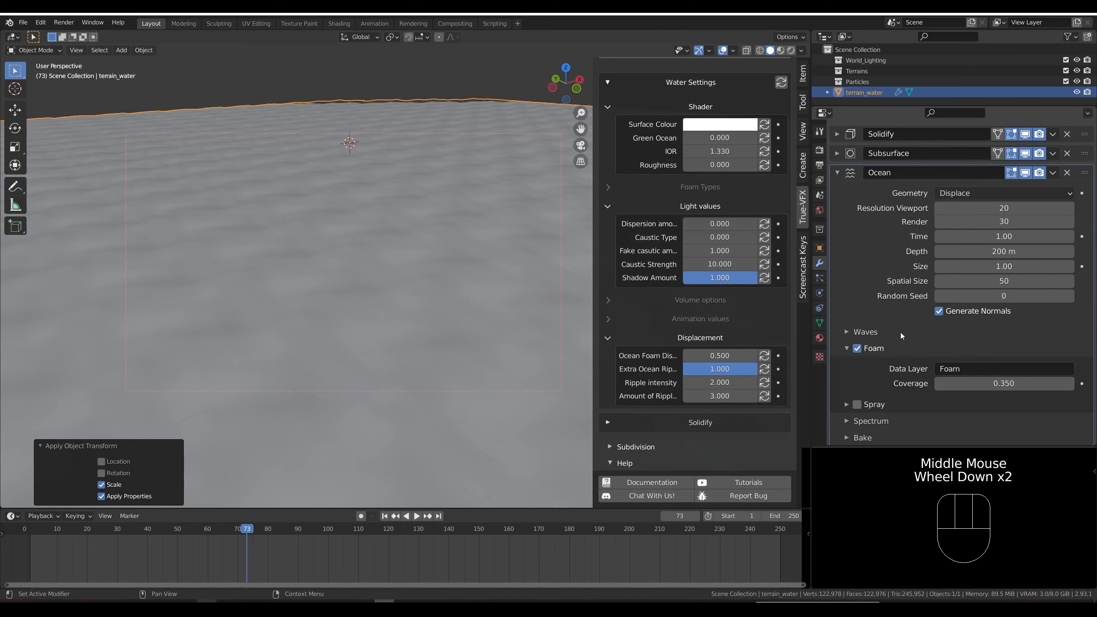
click(876, 333)
scroll(889, 324, down, 2)
scroll(971, 283, up, 1)
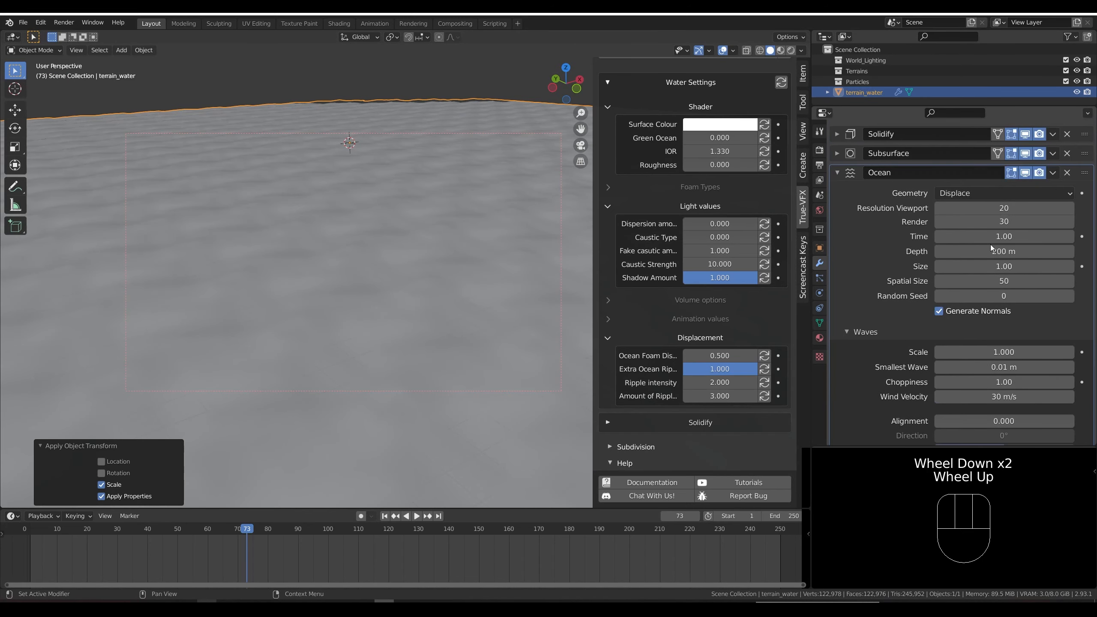
mouse_move(969, 267)
mouse_down()
mouse_move(1015, 267)
mouse_move(971, 268)
mouse_move(1033, 281)
mouse_move(989, 281)
mouse_move(1008, 270)
mouse_move(990, 271)
mouse_up()
click(979, 282)
right_click(980, 282)
click(1051, 289)
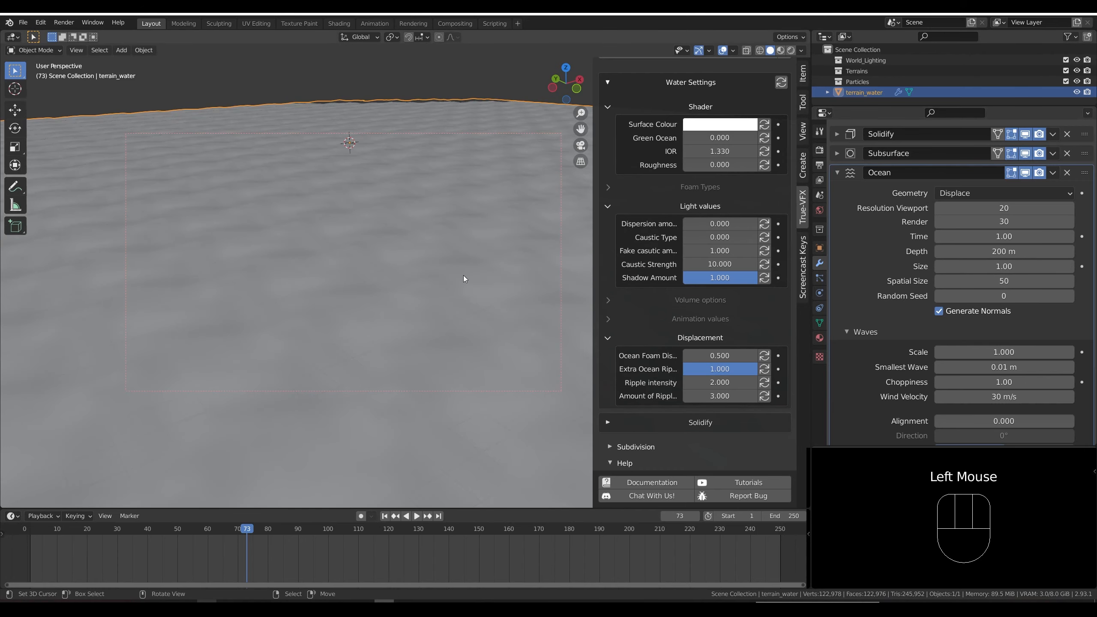
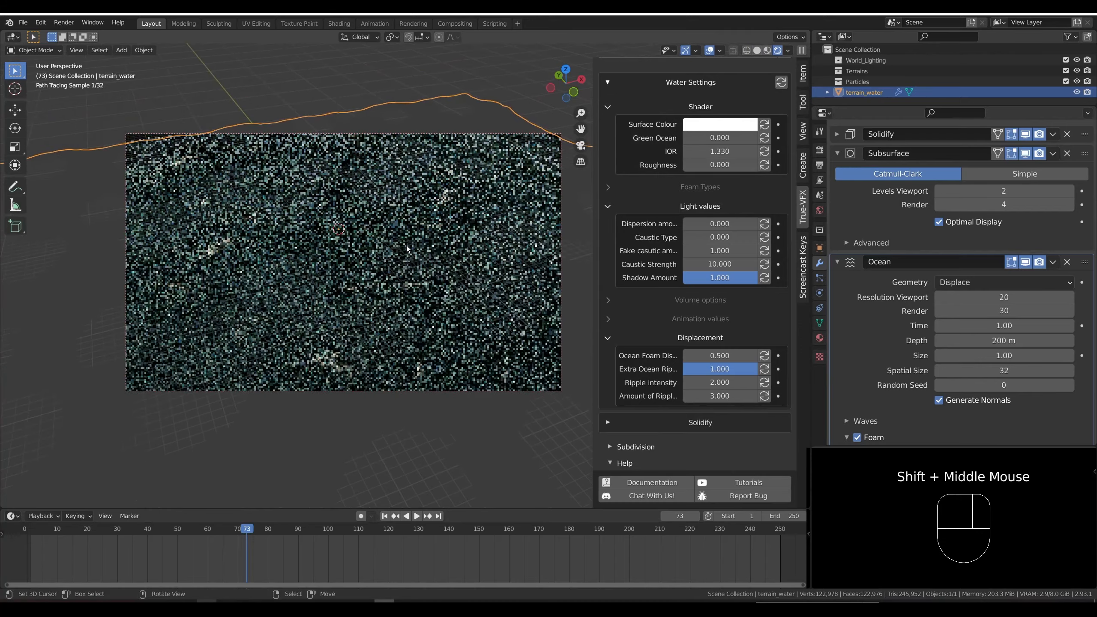
Expand the water's Foam Types settings and set the Ocean Foam amount to 0.25.
scroll(406, 246, down, 1)
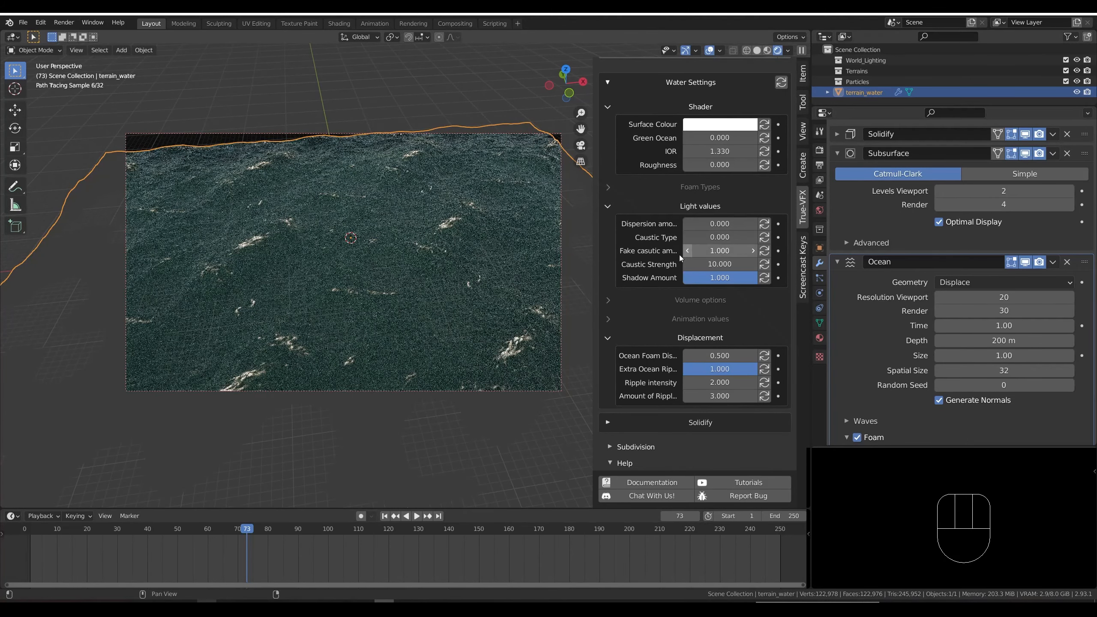
scroll(672, 210, up, 3)
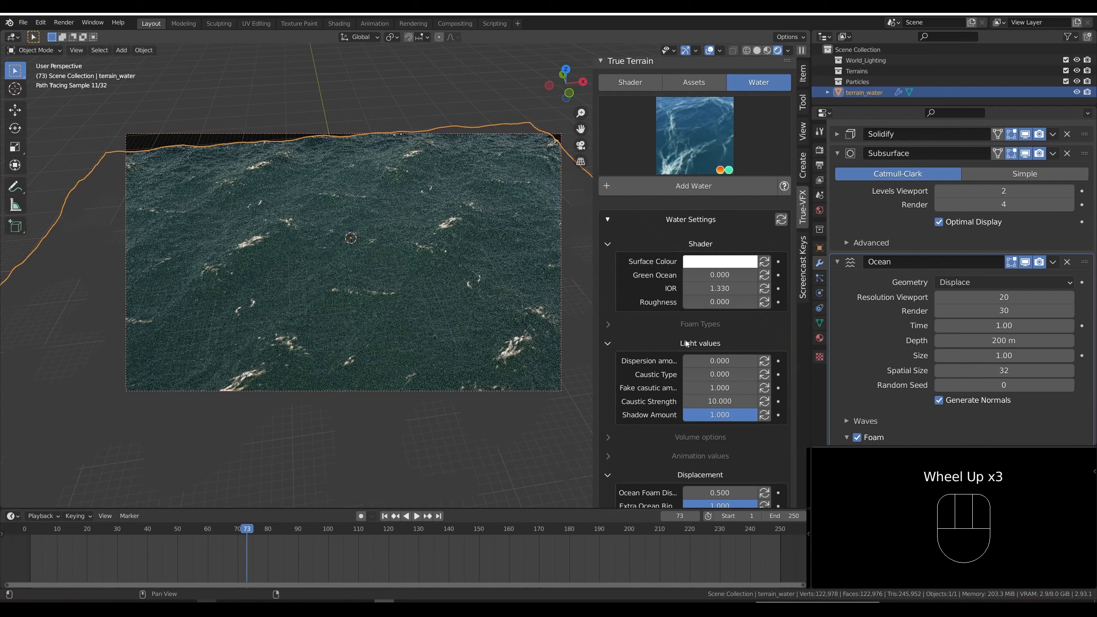
click(610, 324)
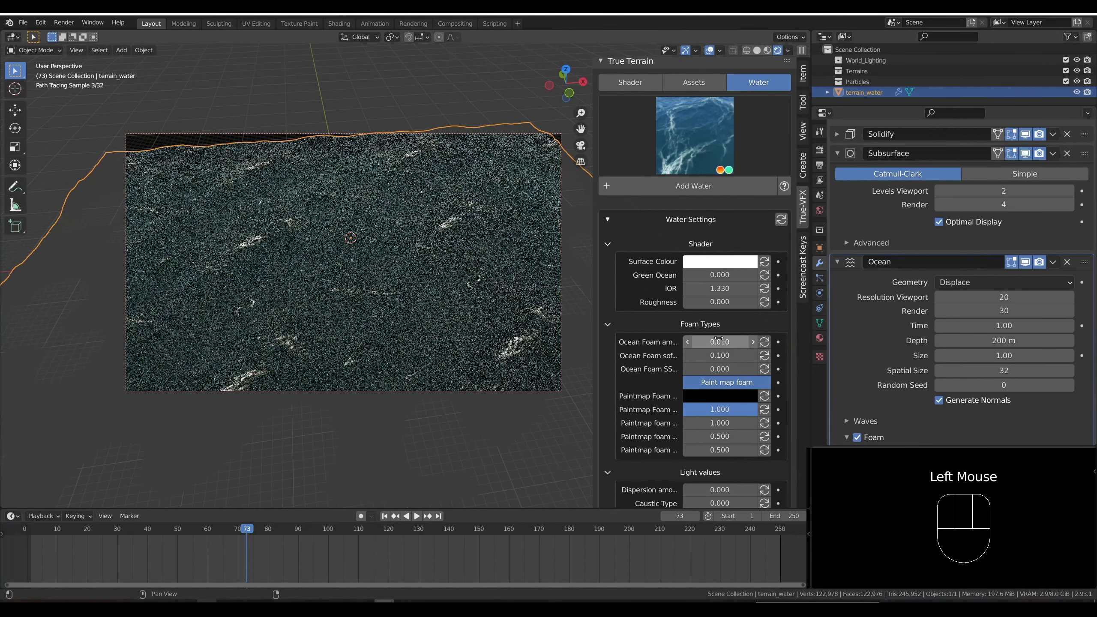
click(721, 341)
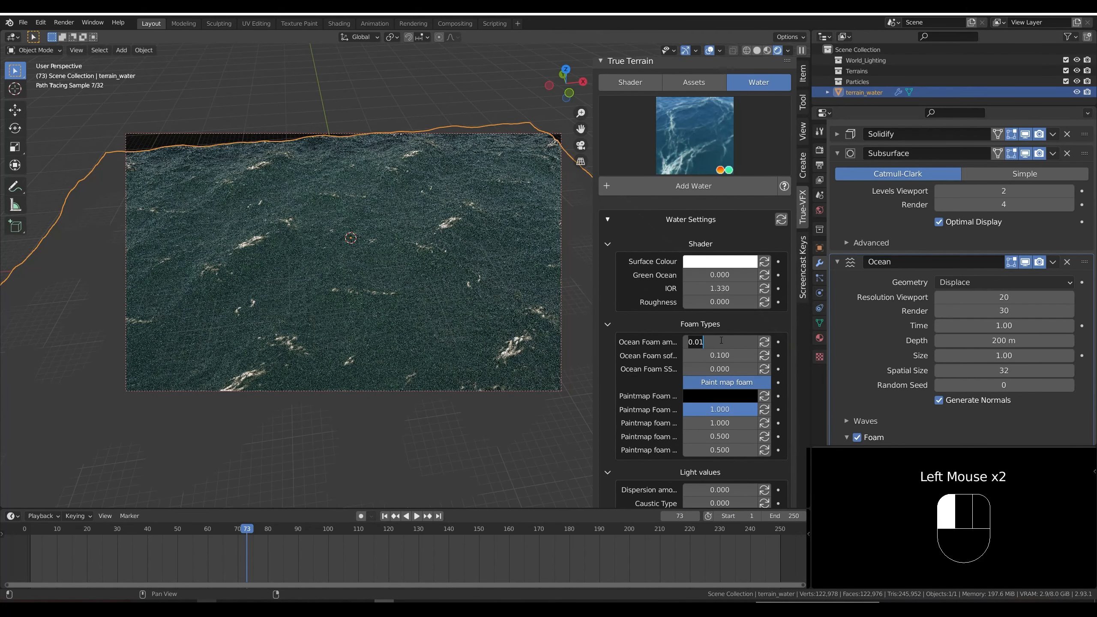
key(Return)
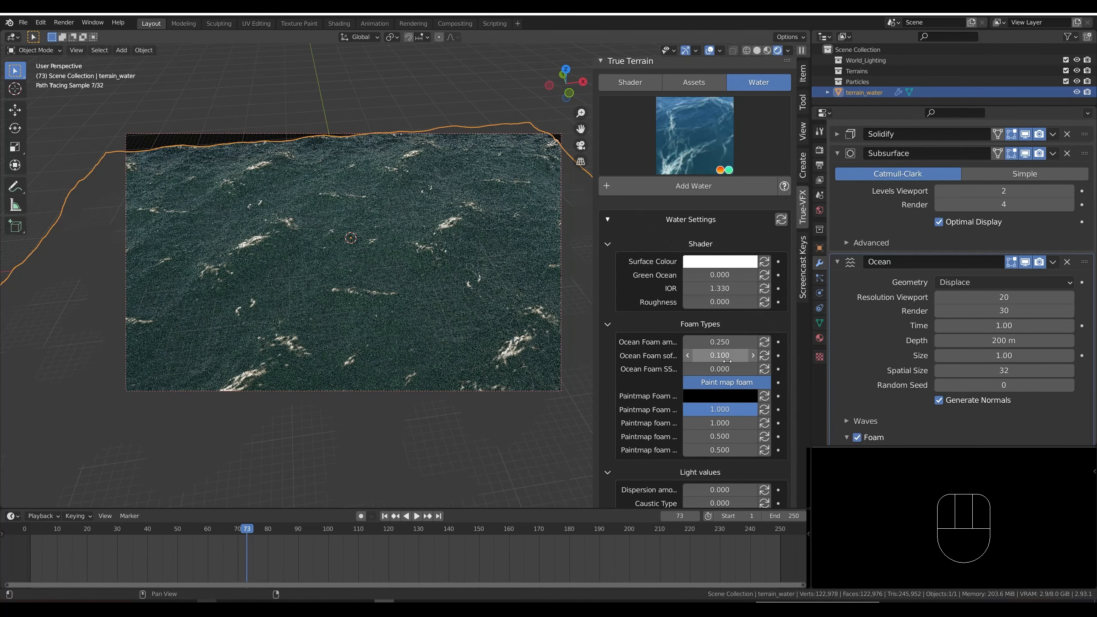
Set the Ocean Foam softness to 0.5 and inspect the rendered foam on the waves up close.
click(725, 356)
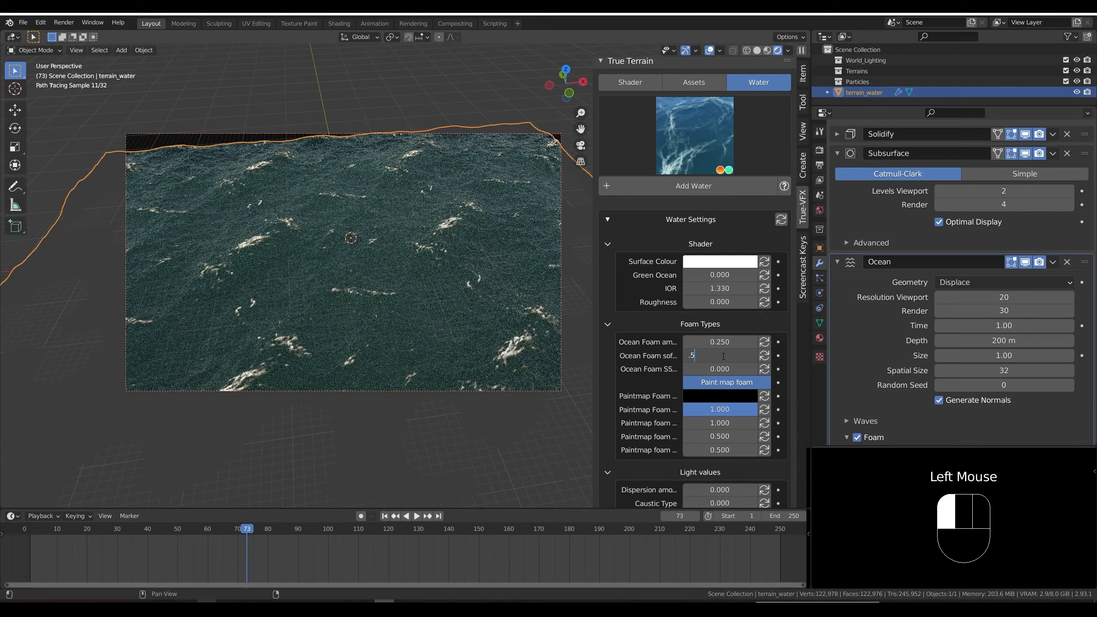
text(.5)
key(Return)
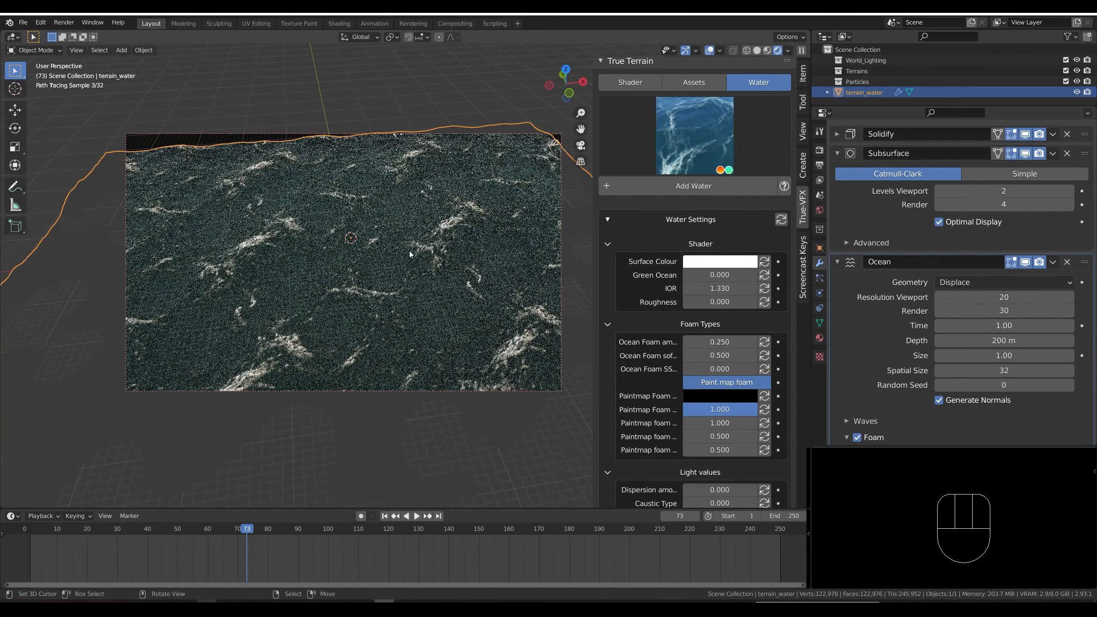
middle_drag(375, 253, 417, 233)
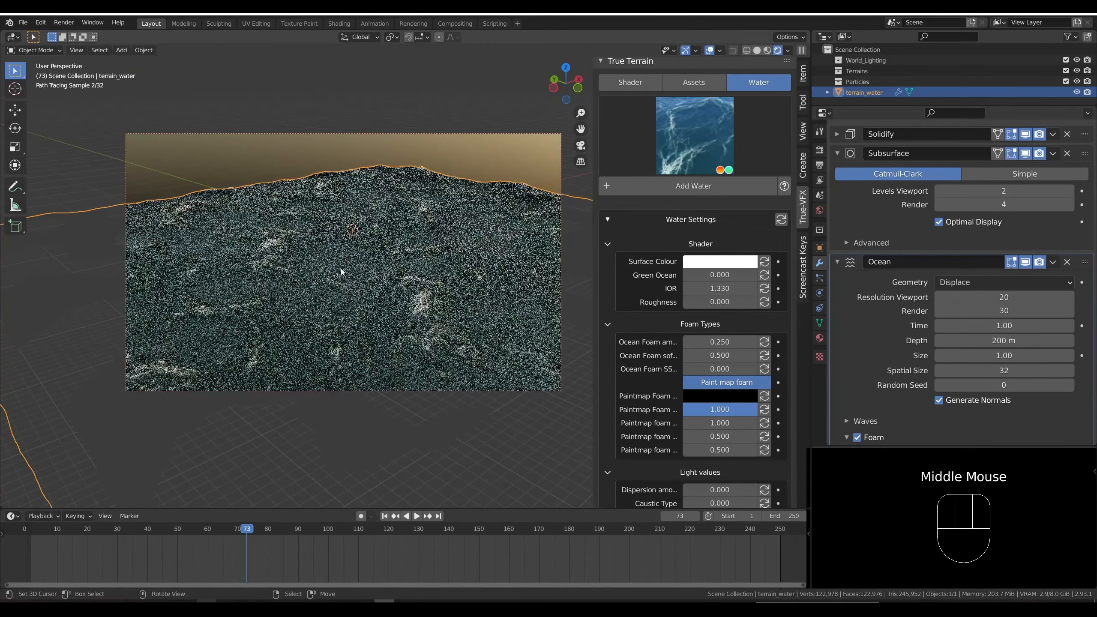
shift+middle_drag(427, 302, 431, 263)
scroll(431, 268, up, 2)
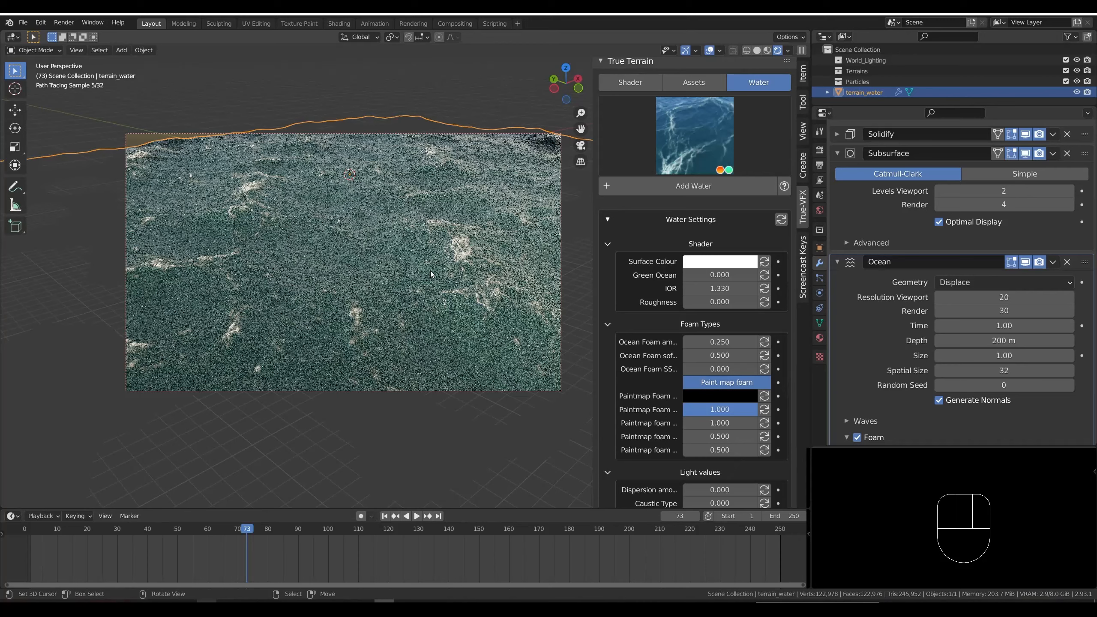
Switch to solid shading and examine the water surface along with the Ocean modifier's foam settings.
key(shift+z)
scroll(431, 271, down, 3)
middle_drag(444, 277, 432, 272)
shift+middle_drag(432, 272, 436, 302)
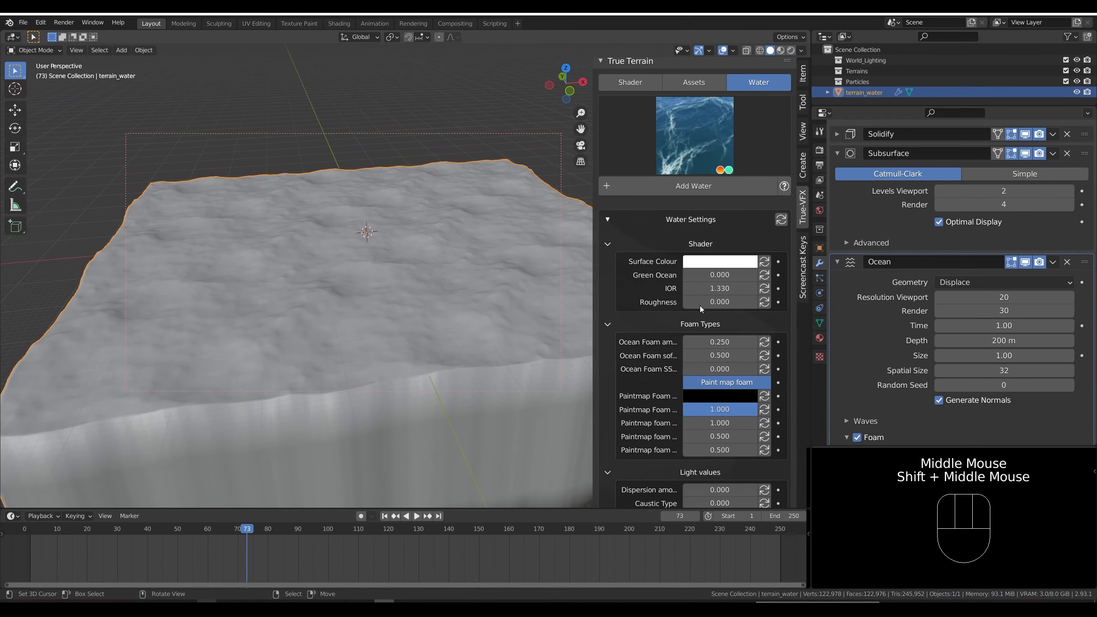
scroll(896, 326, down, 3)
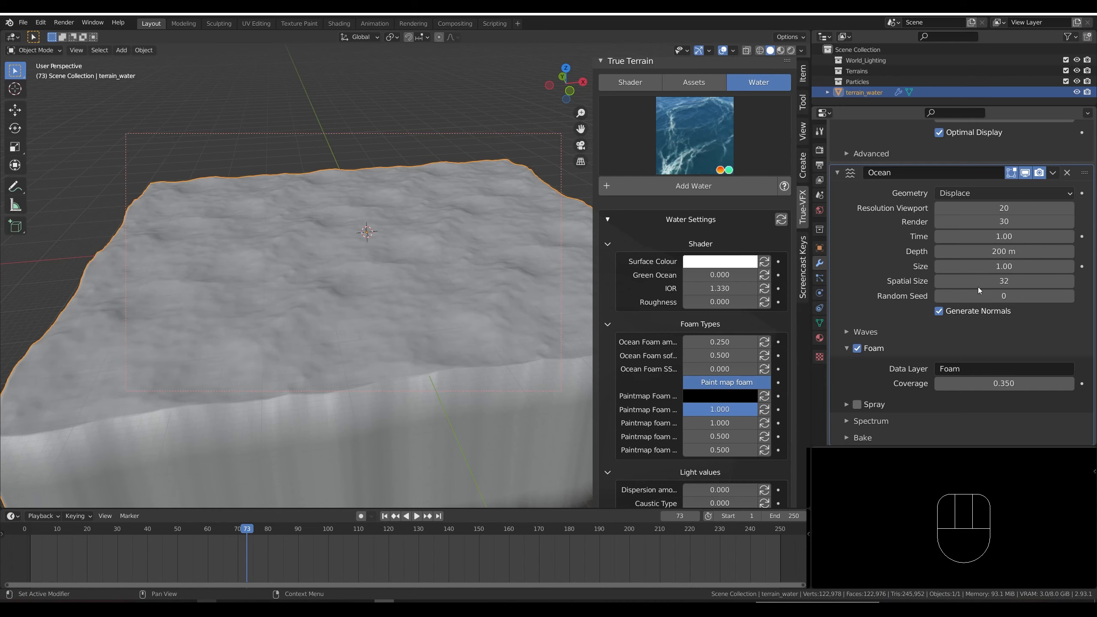
middle_drag(346, 302, 351, 301)
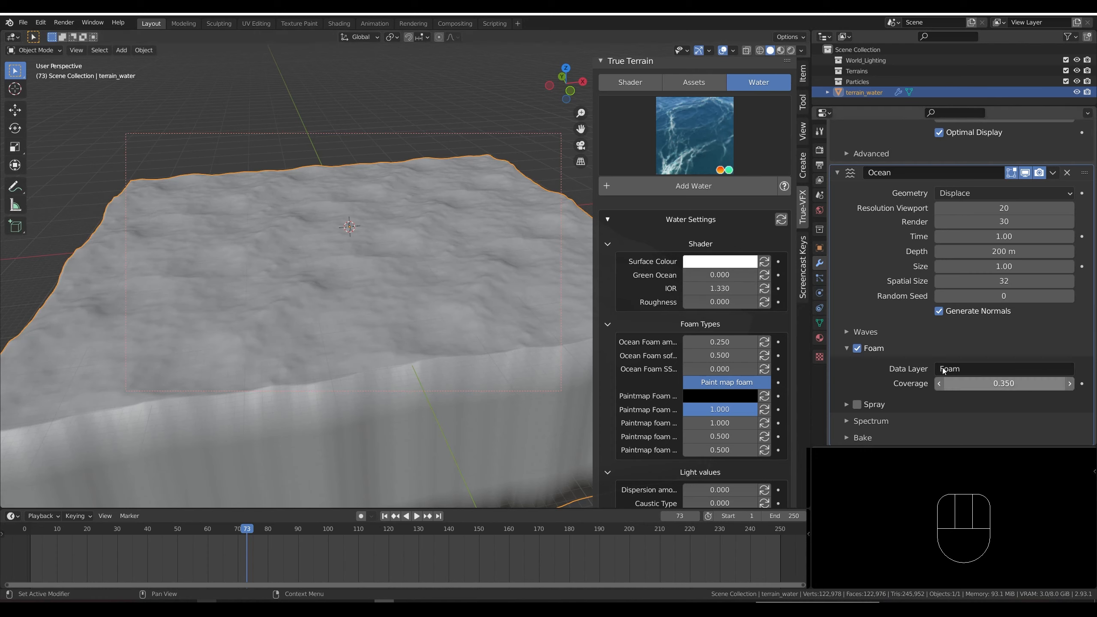
click(711, 343)
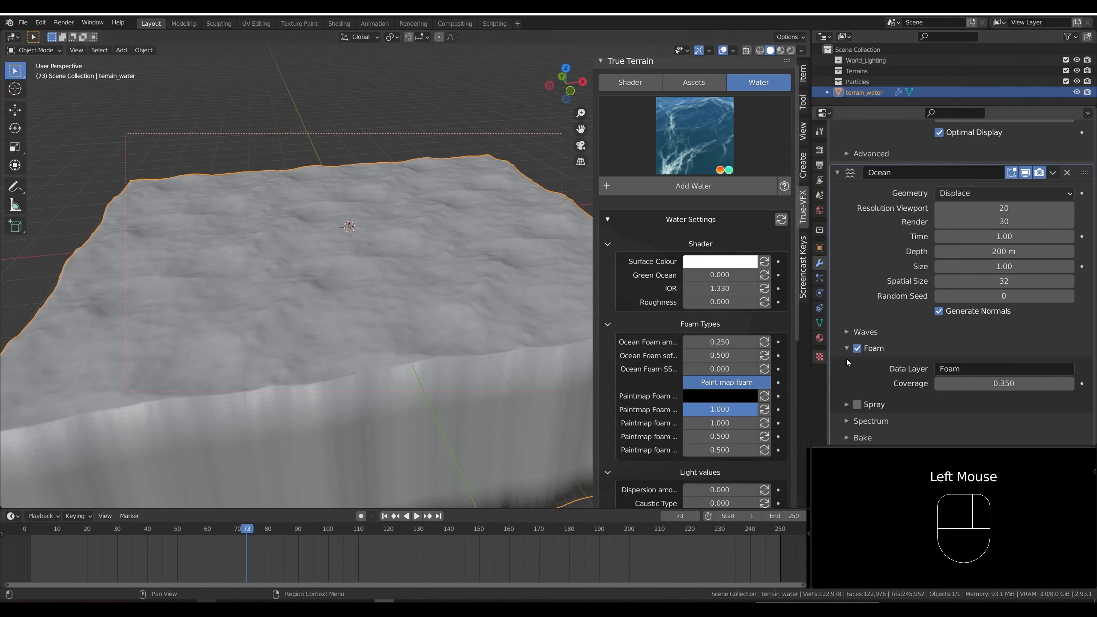
double_click(991, 383)
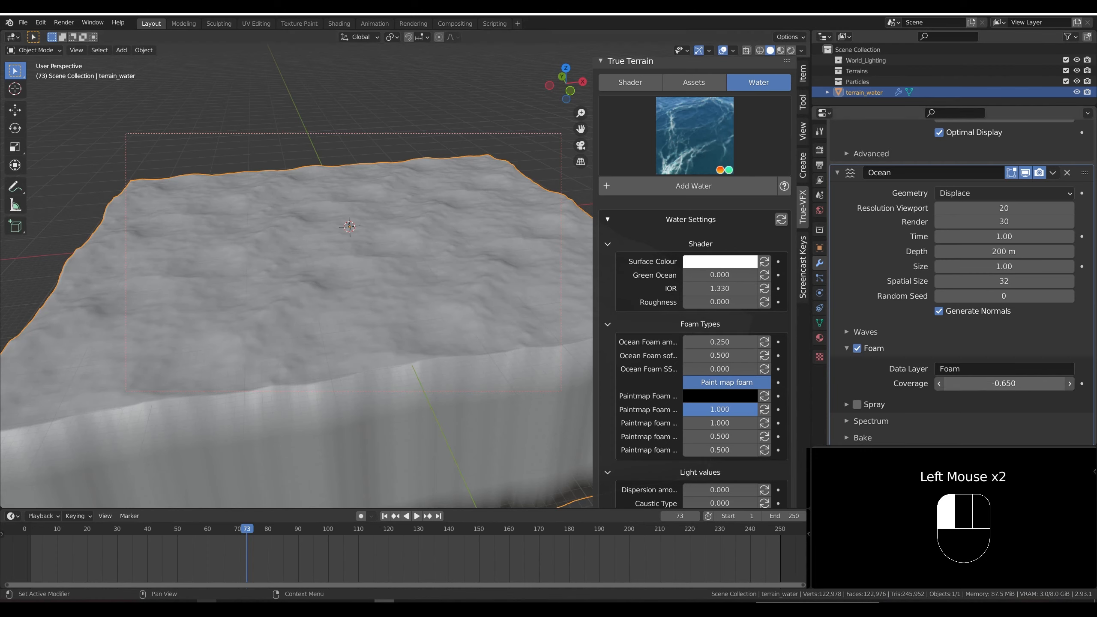
click(857, 348)
click(879, 350)
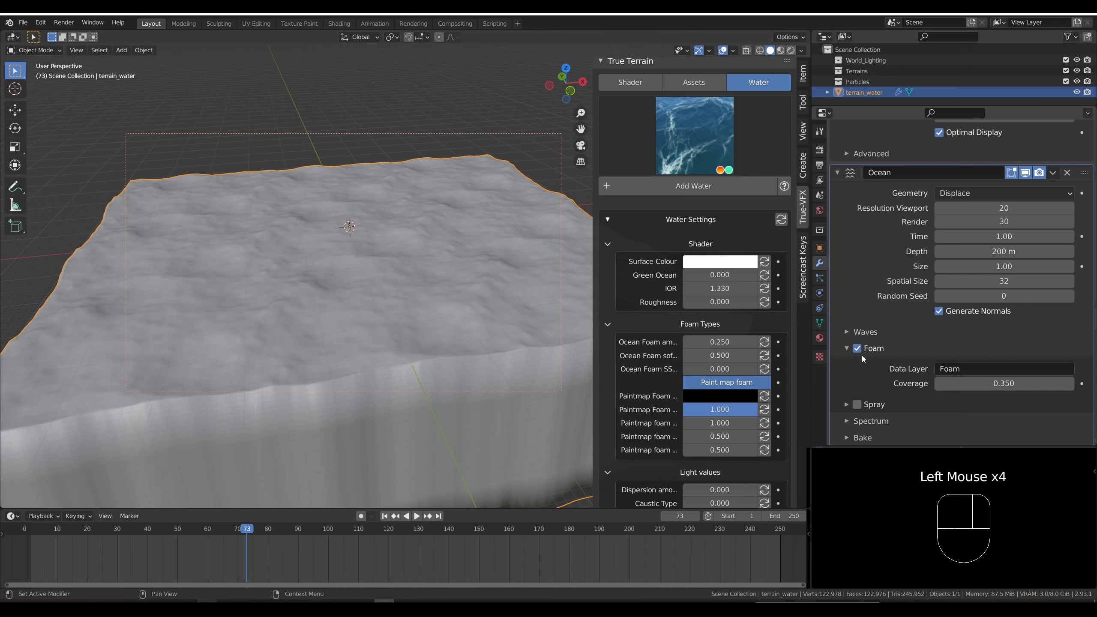
Collapse the Ocean modifier's Foam settings and change its Spectrum to Established Ocean.
click(844, 348)
scroll(895, 437, down, 2)
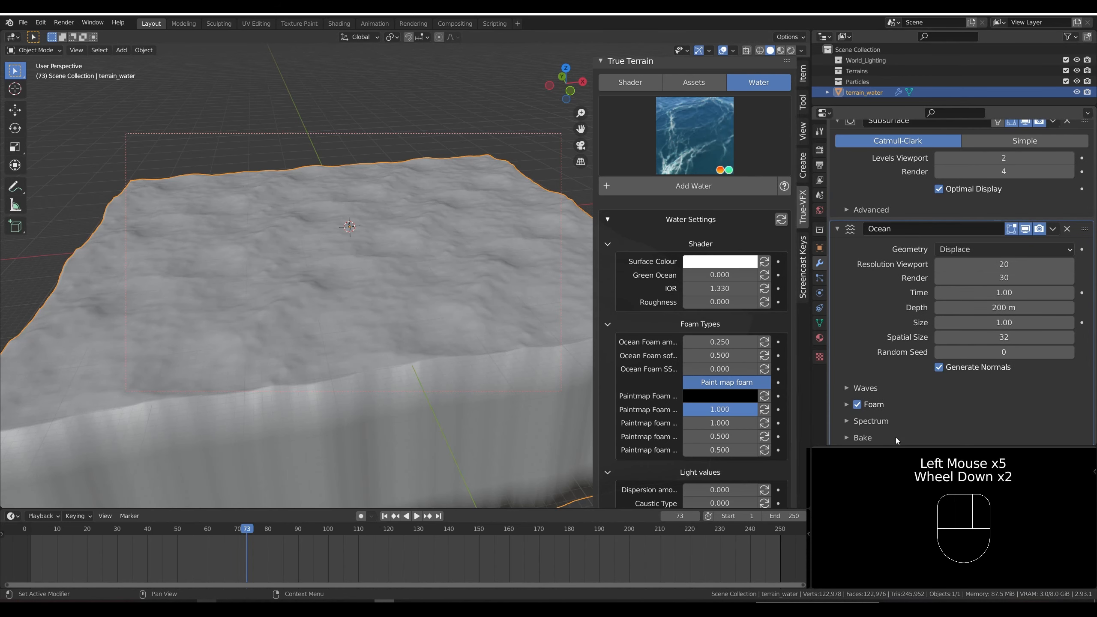
click(863, 422)
scroll(890, 405, down, 2)
click(965, 415)
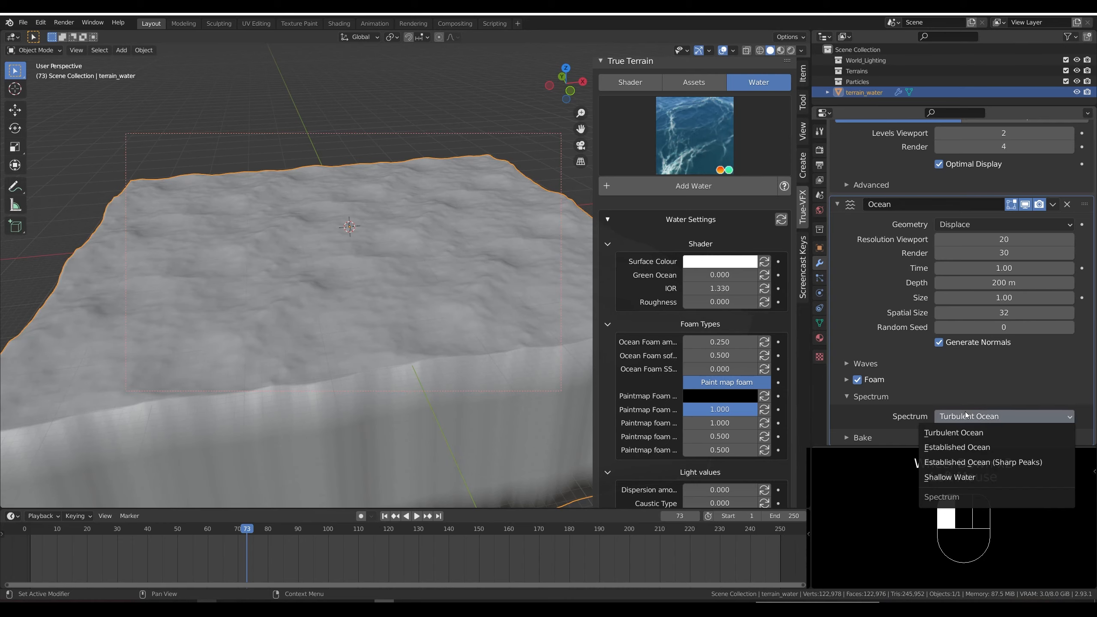
click(959, 449)
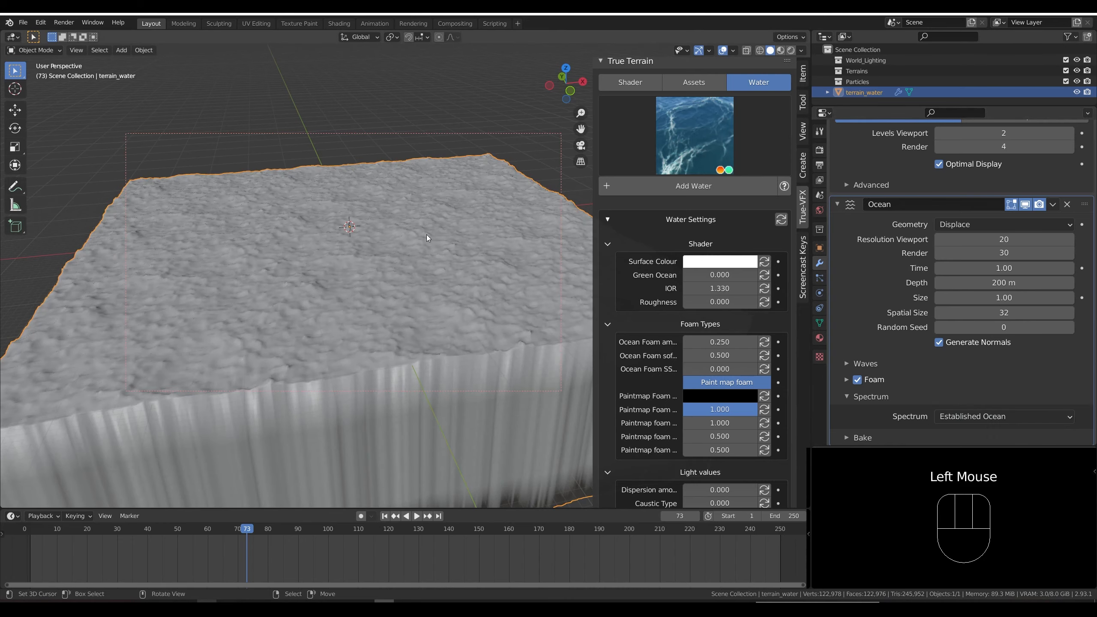
Check the wave pattern in rendered shading, return to solid shading and inspect the waves up close.
key(shift+z)
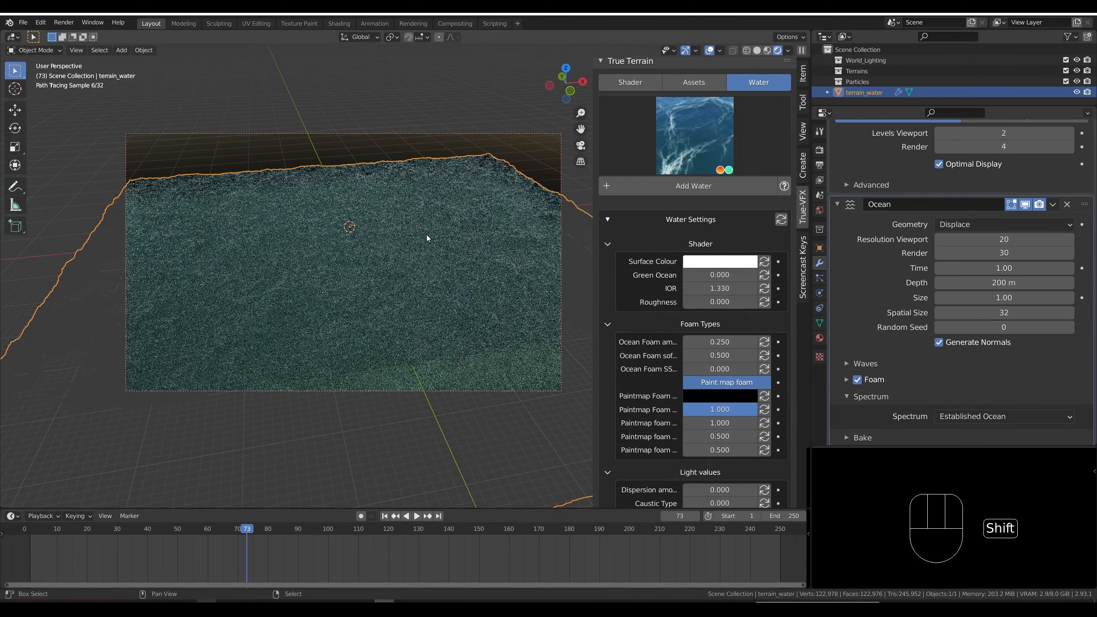
key(shift+z)
scroll(394, 260, up, 3)
mouse_move(394, 260)
middle_down()
mouse_move(433, 252)
mouse_move(400, 262)
middle_up()
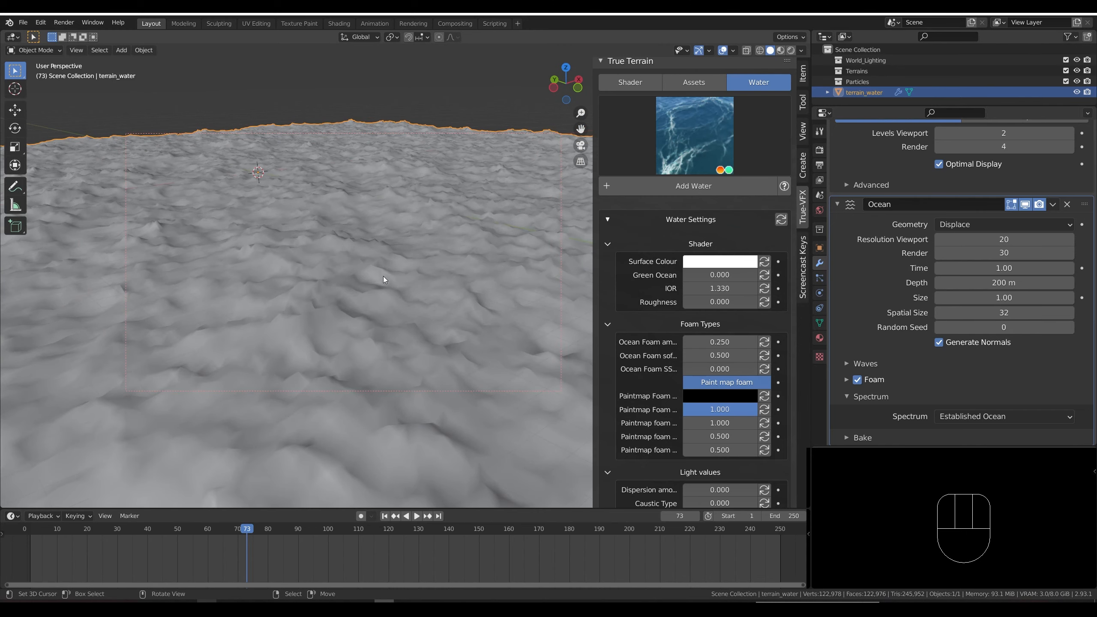
middle_drag(383, 276, 399, 273)
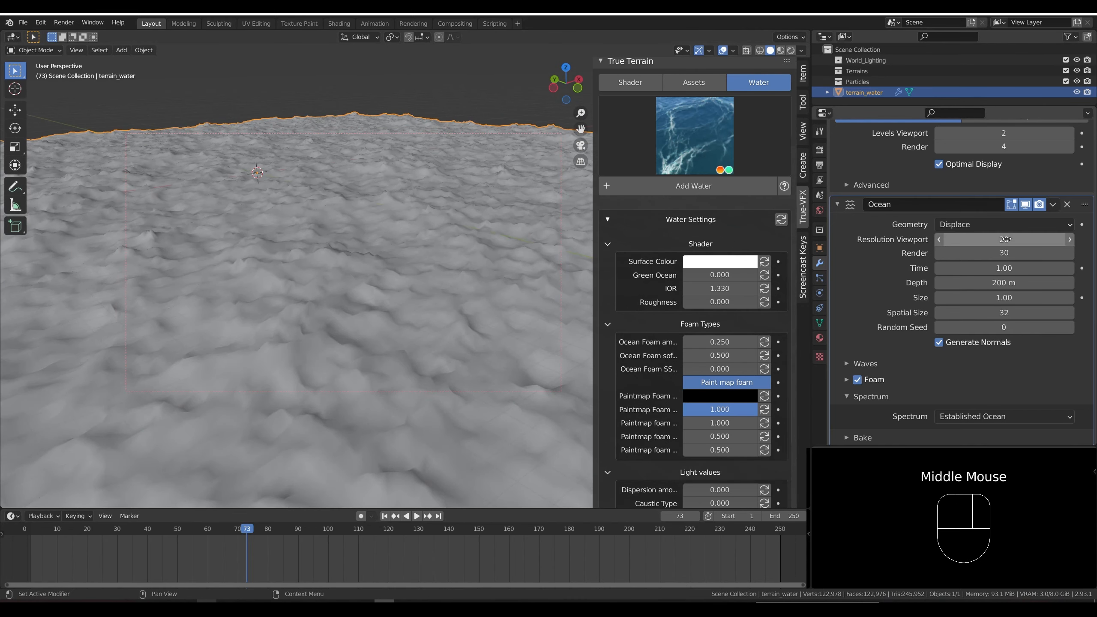
Expand the Ocean modifier's Waves settings, set the wave Scale to 0.5 and inspect the surface.
click(866, 363)
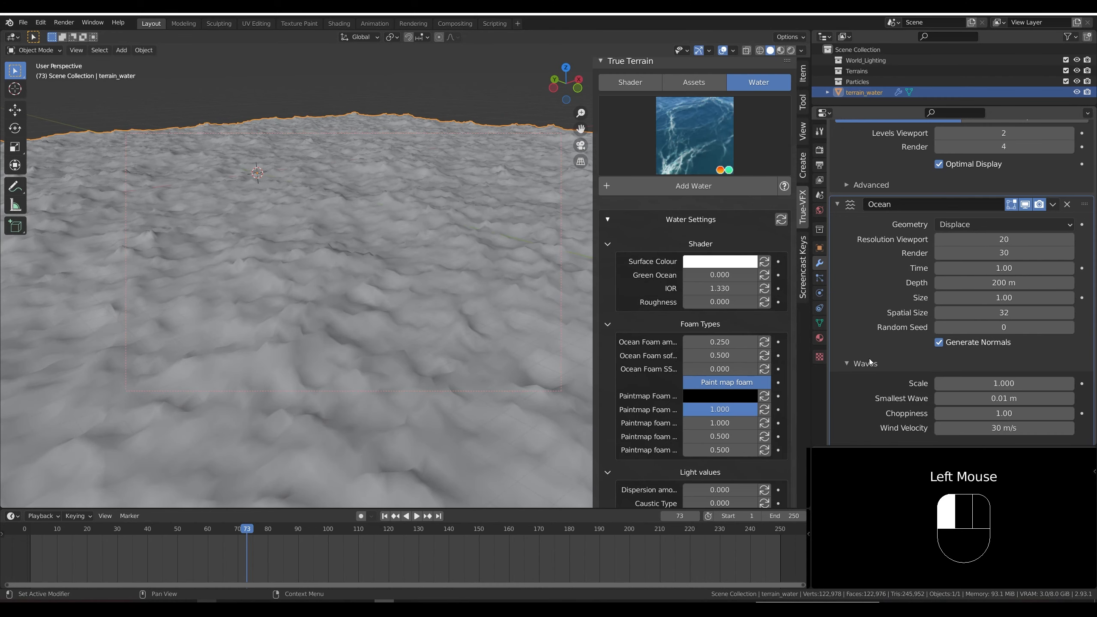
double_click(1004, 382)
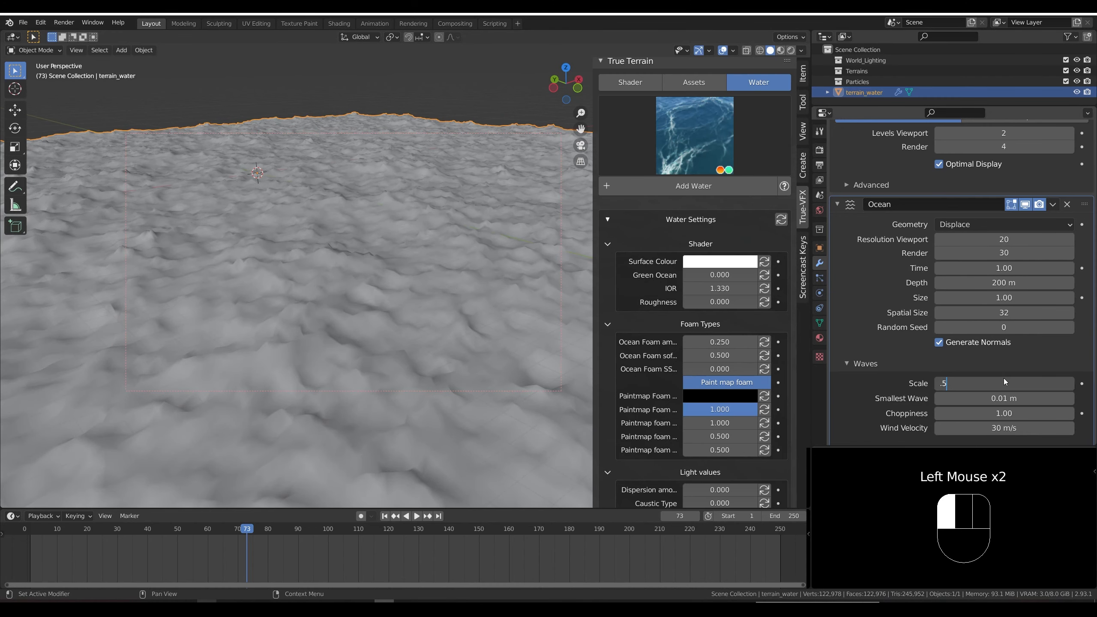
text(.5)
key(Return)
scroll(414, 223, down, 2)
mouse_move(414, 222)
middle_down()
mouse_move(416, 235)
mouse_move(419, 222)
middle_up()
scroll(419, 223, up, 1)
scroll(982, 379, down, 4)
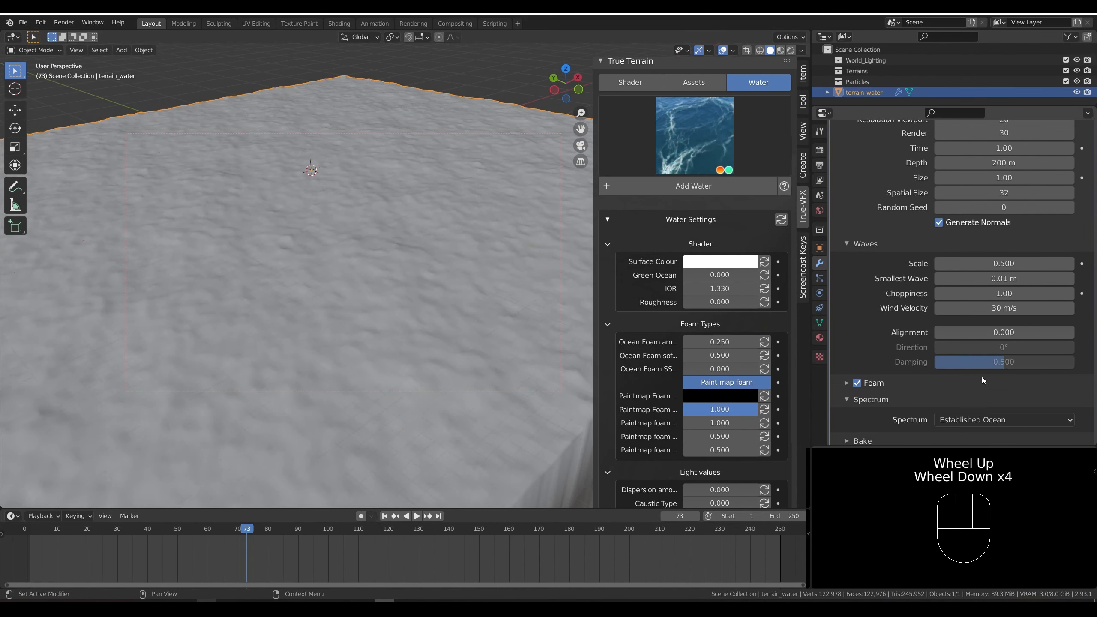
Set the Ocean modifier's foam Coverage to 1, preview it in rendered shading, and reduce the Coverage to 0.5.
click(845, 382)
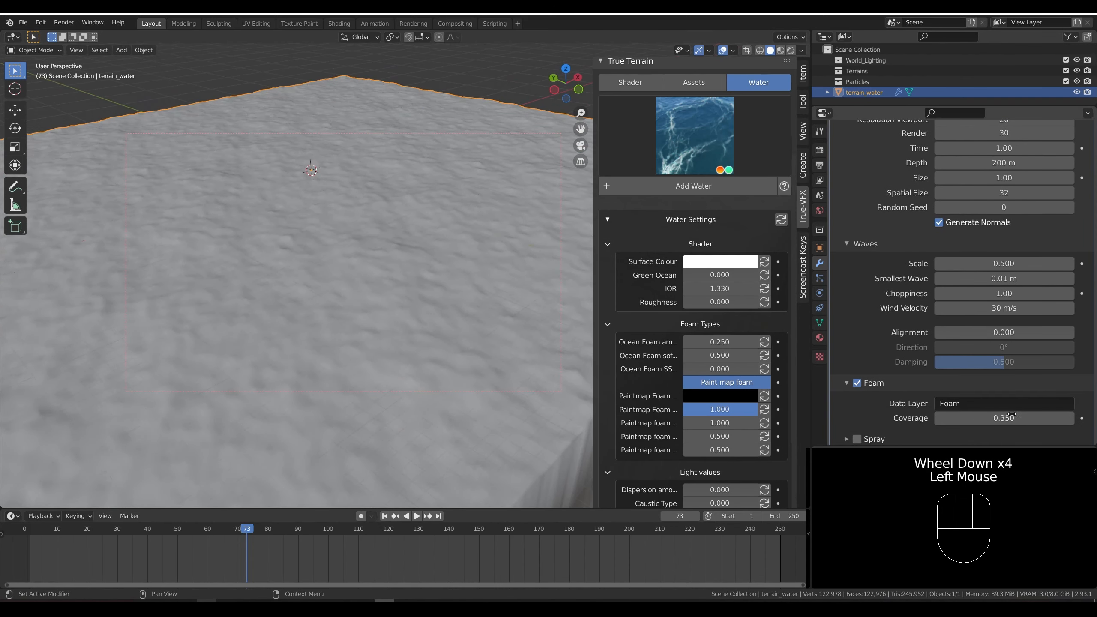
click(1009, 417)
text(1)
key(Return)
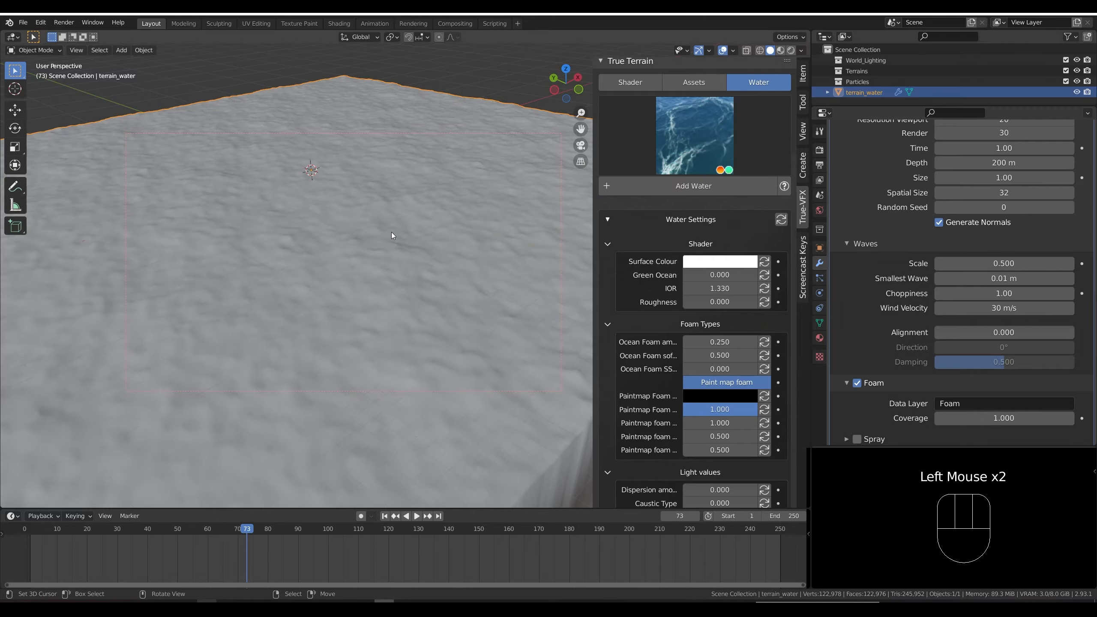
key(shift+z)
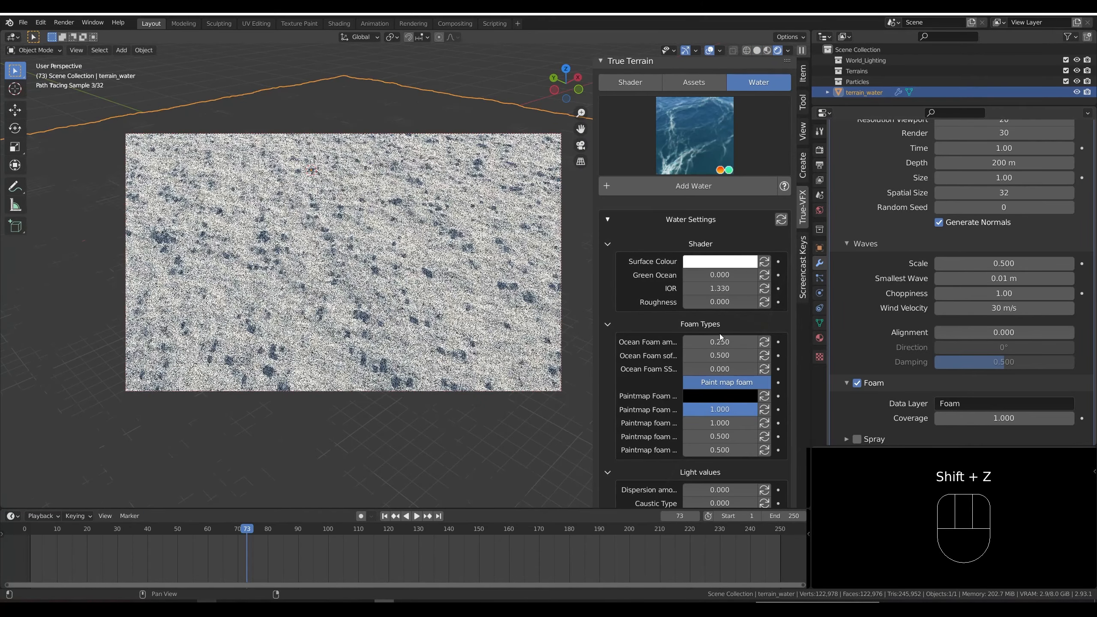
click(1022, 419)
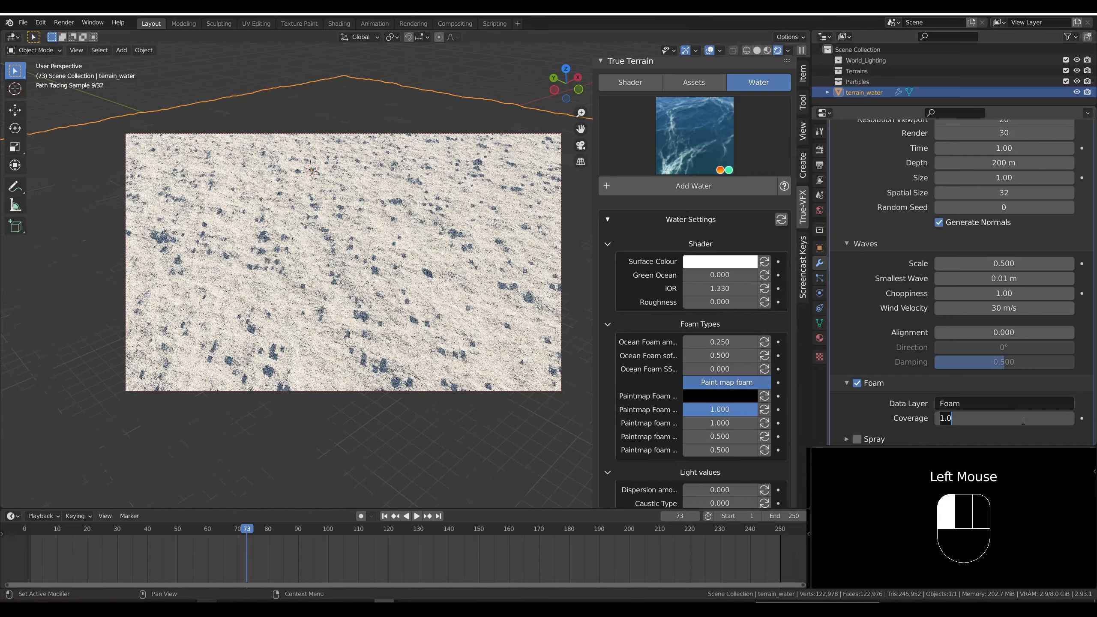
key(Return)
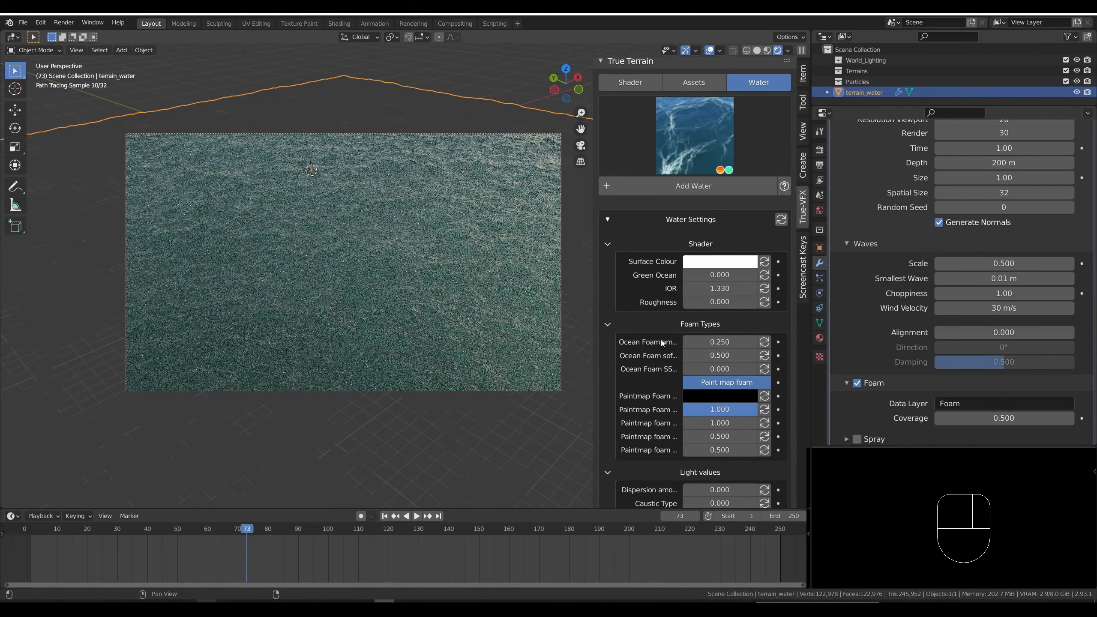
Test Ocean Foam amounts of 1 and 0.5, settle on 0.85, and set the Ocean Foam softness to 0.
click(726, 343)
text(1)
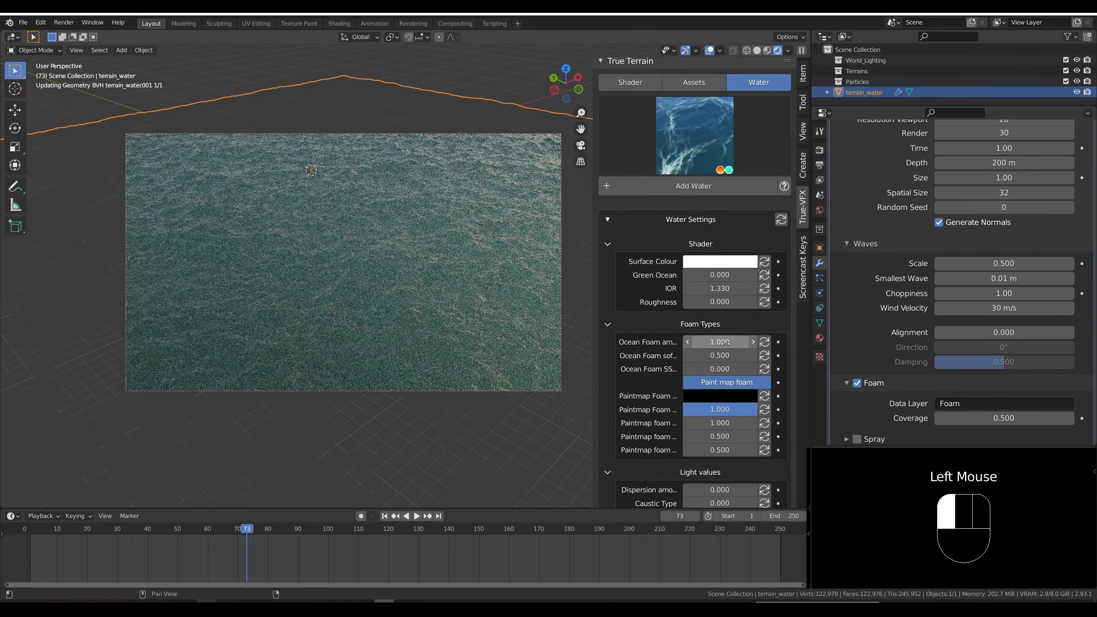
text(.00.5)
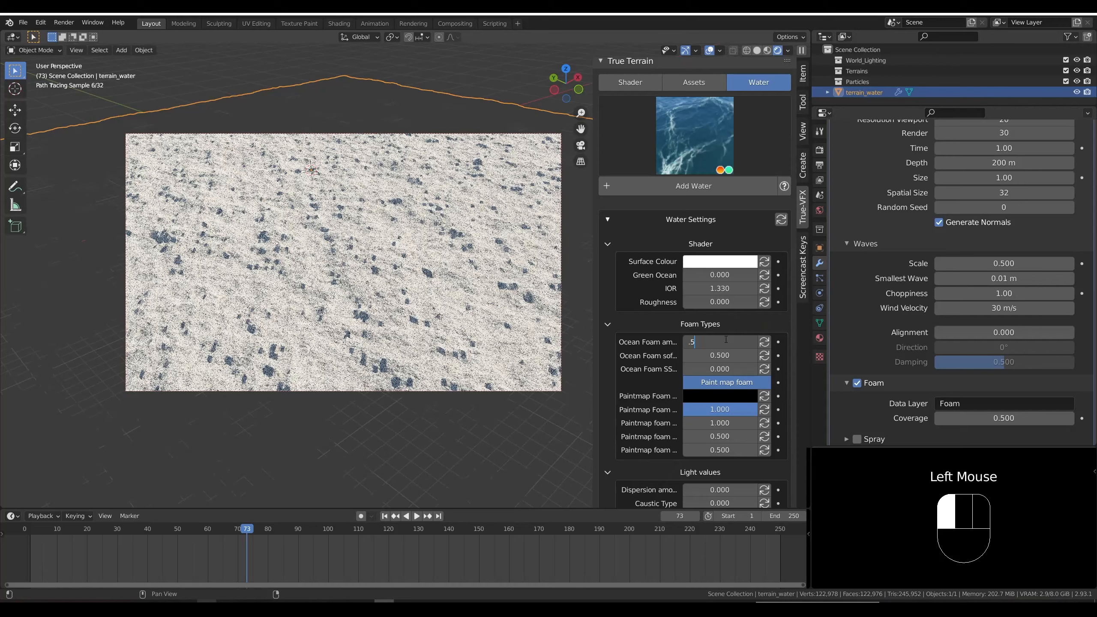
key(Return)
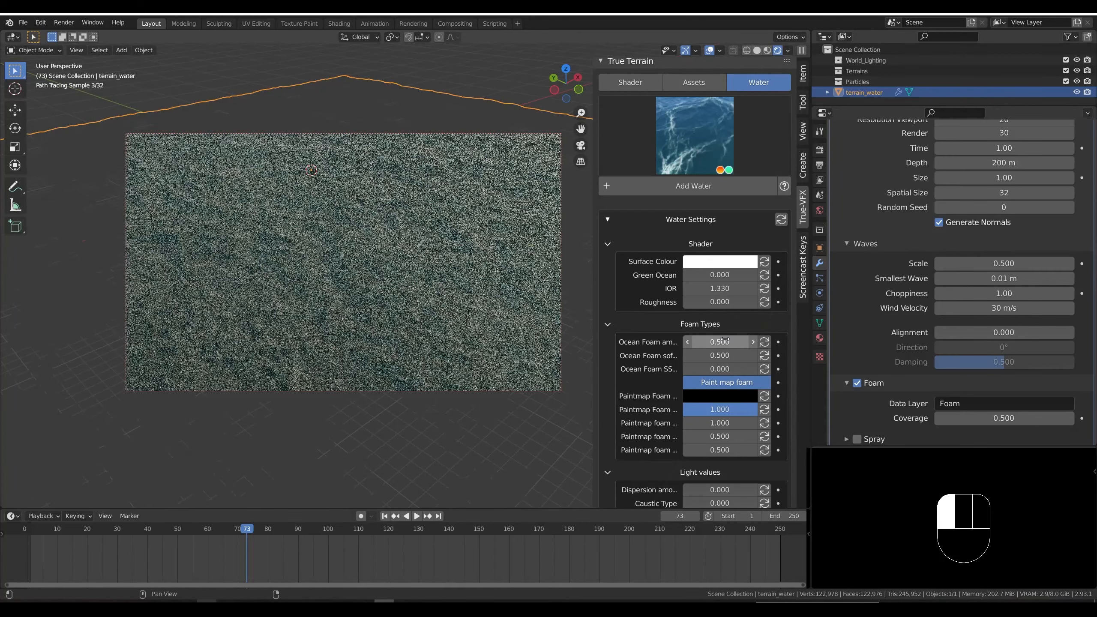
shift+click(724, 342)
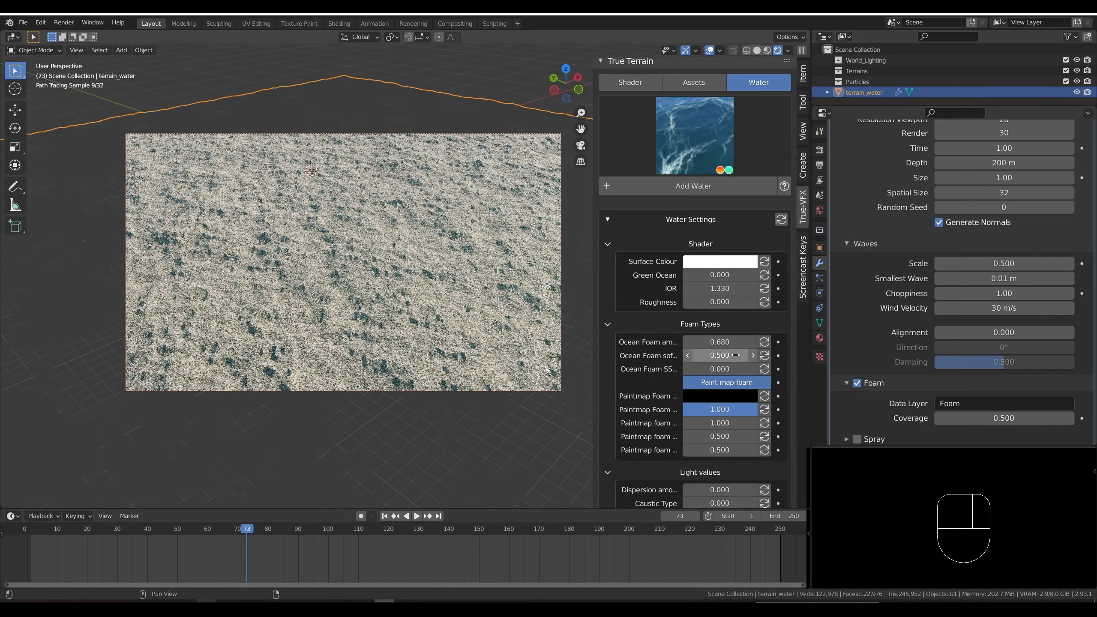
drag(730, 358, 773, 342)
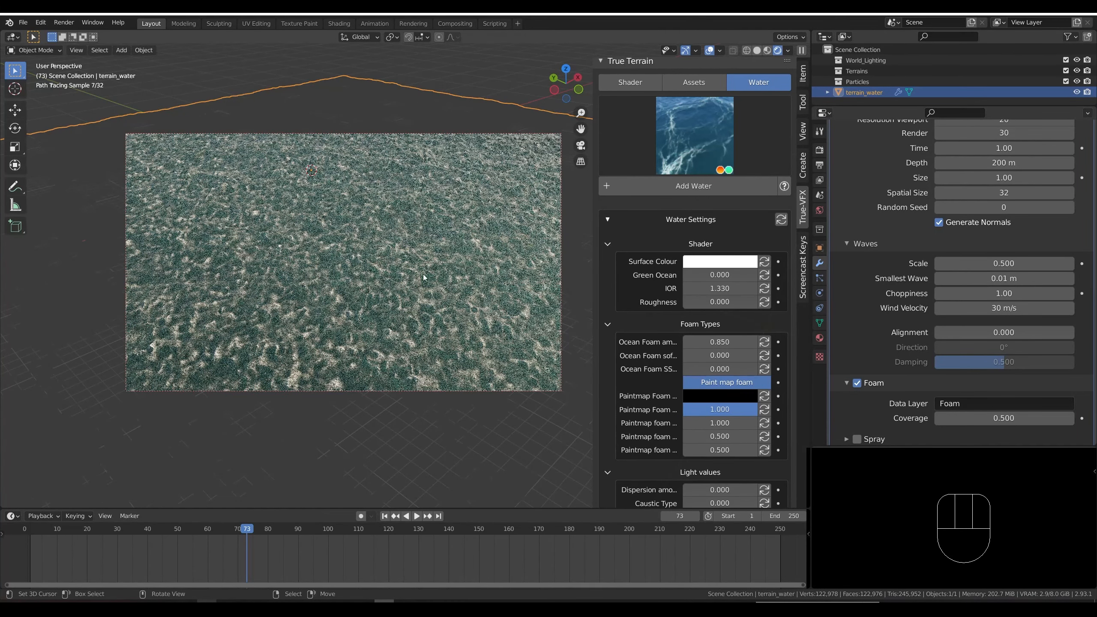
Return to solid shading and view the whole water block.
scroll(413, 262, down, 2)
key(shift+z)
scroll(410, 279, down, 1)
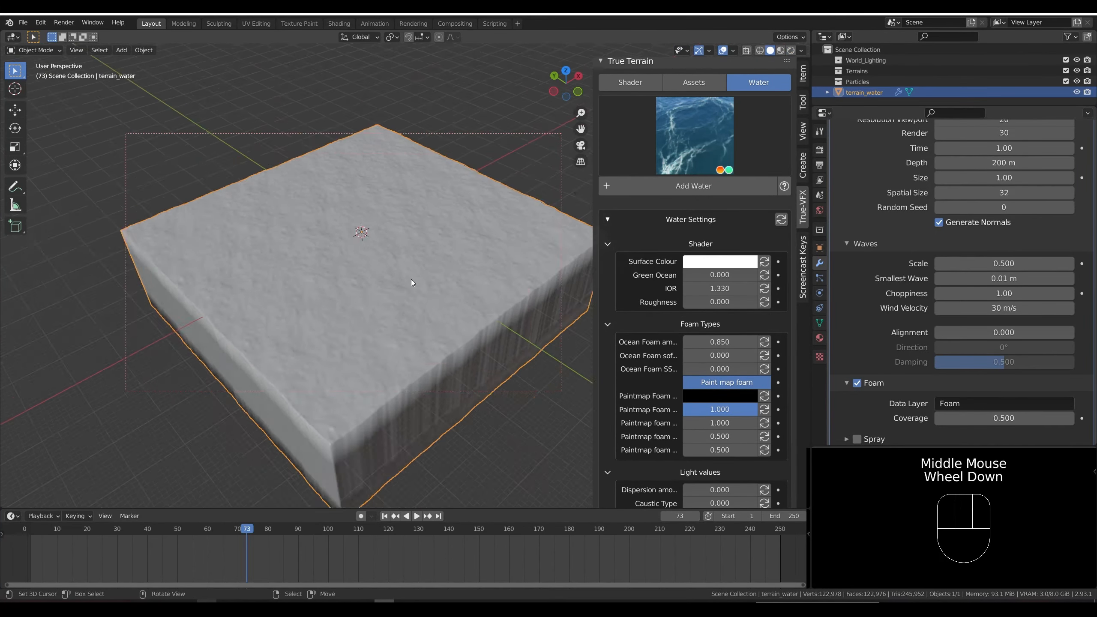
Zoom in on the water surface and change the Ocean modifier's Spectrum to Established Ocean (Sharp Peaks).
scroll(411, 280, up, 2)
shift+middle_drag(411, 280, 444, 262)
scroll(436, 283, up, 1)
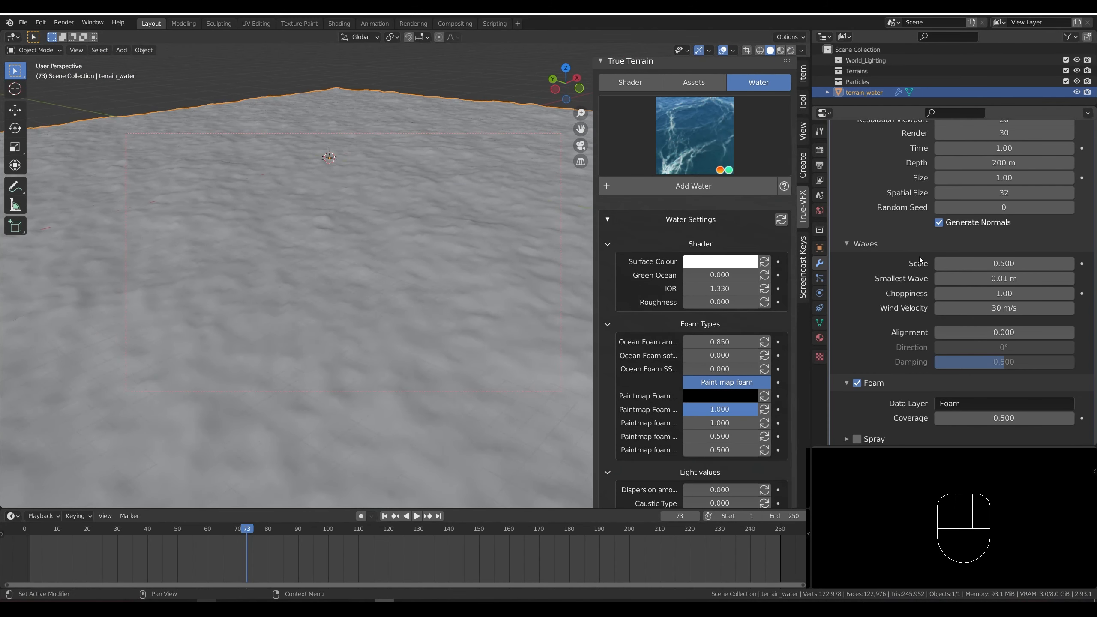
scroll(919, 256, down, 3)
click(968, 419)
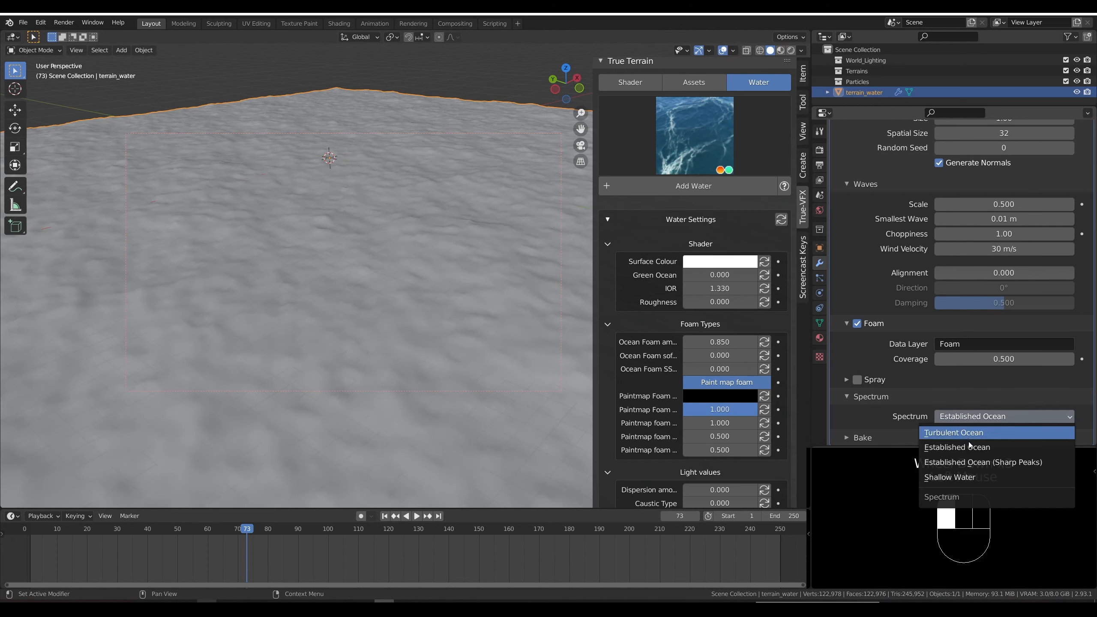
click(967, 463)
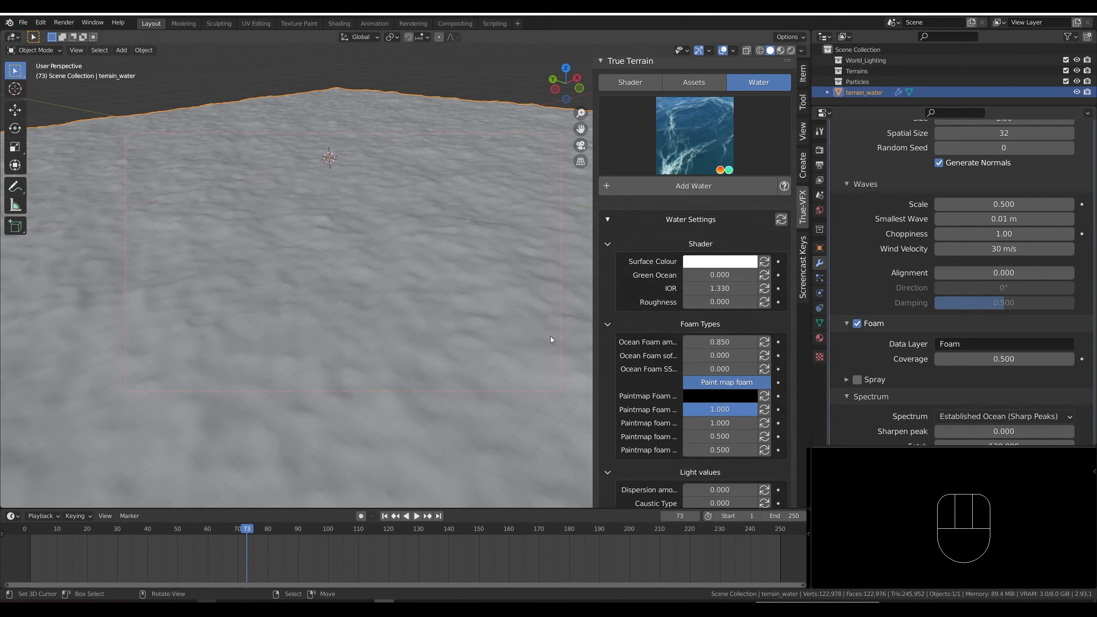
Set the spectrum's Sharpen peak to 1 and preview the water in rendered shading.
scroll(911, 375, down, 1)
click(1040, 402)
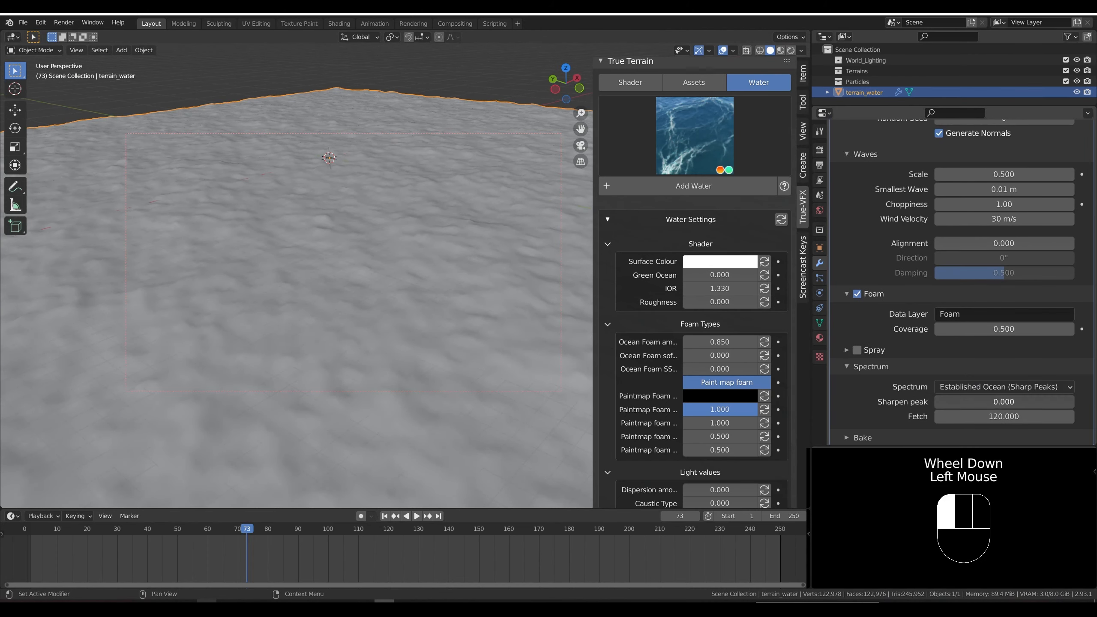
drag(939, 402, 1075, 402)
click(1009, 402)
click(991, 419)
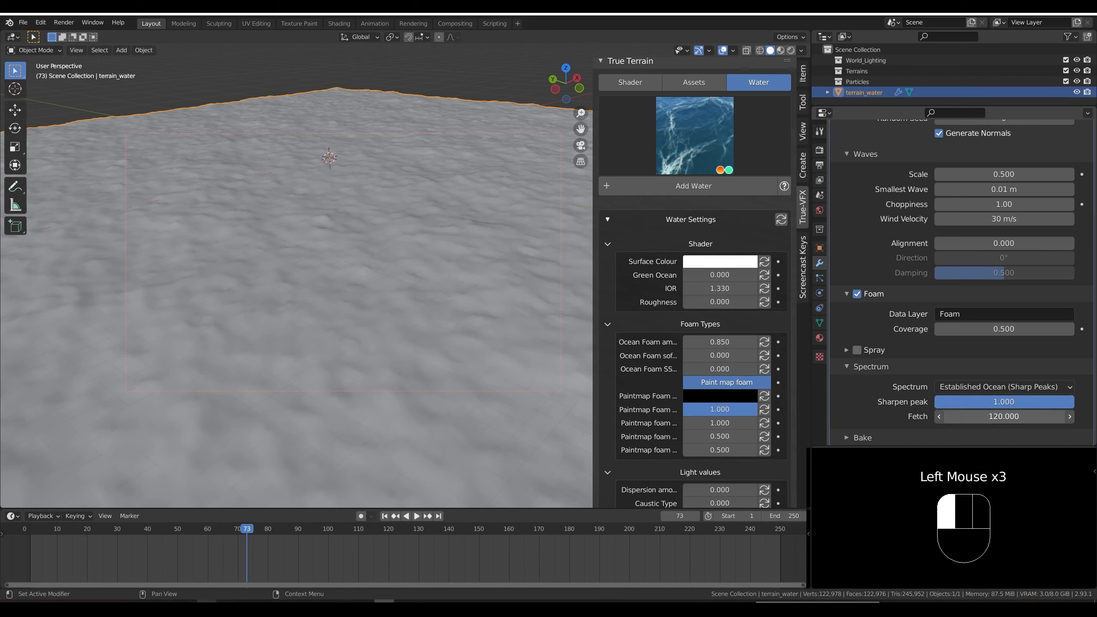
drag(981, 421, 1045, 421)
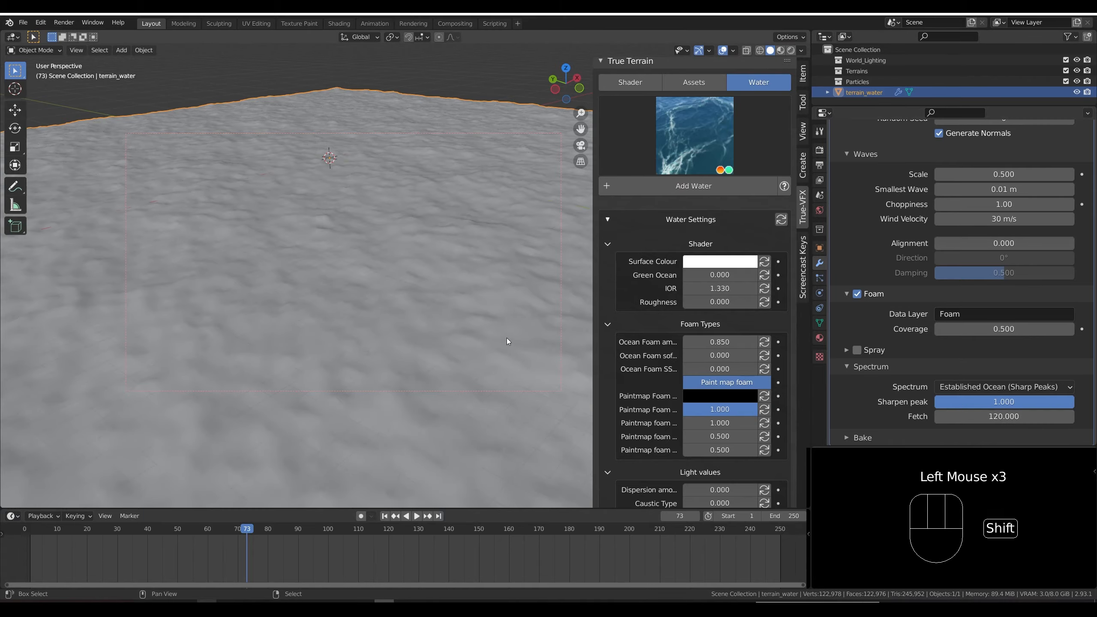
key(shift+z)
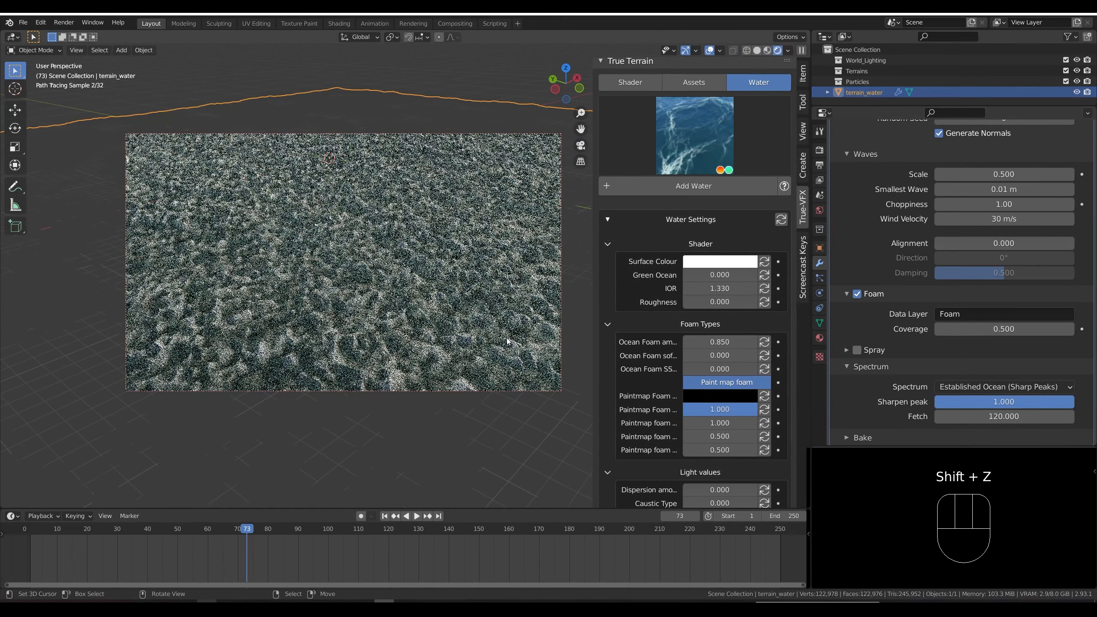
scroll(440, 241, down, 2)
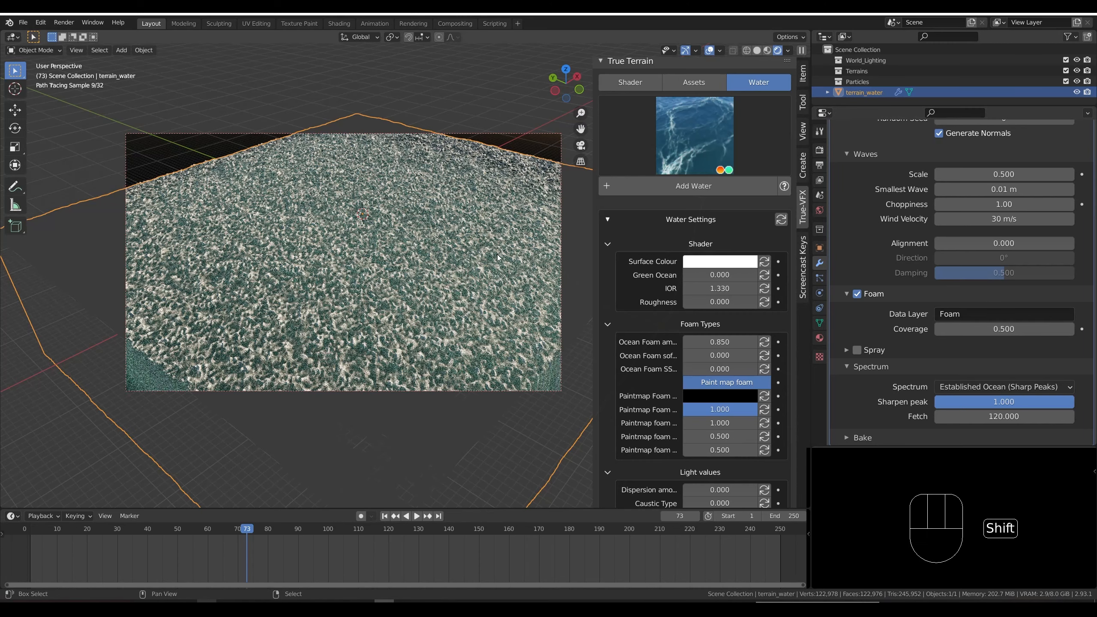
Set the Ocean modifier's Size to 2.76 and Spatial Size to 50, and inspect the waves in rendered shading.
key(shift+z)
scroll(902, 314, up, 2)
scroll(993, 229, up, 2)
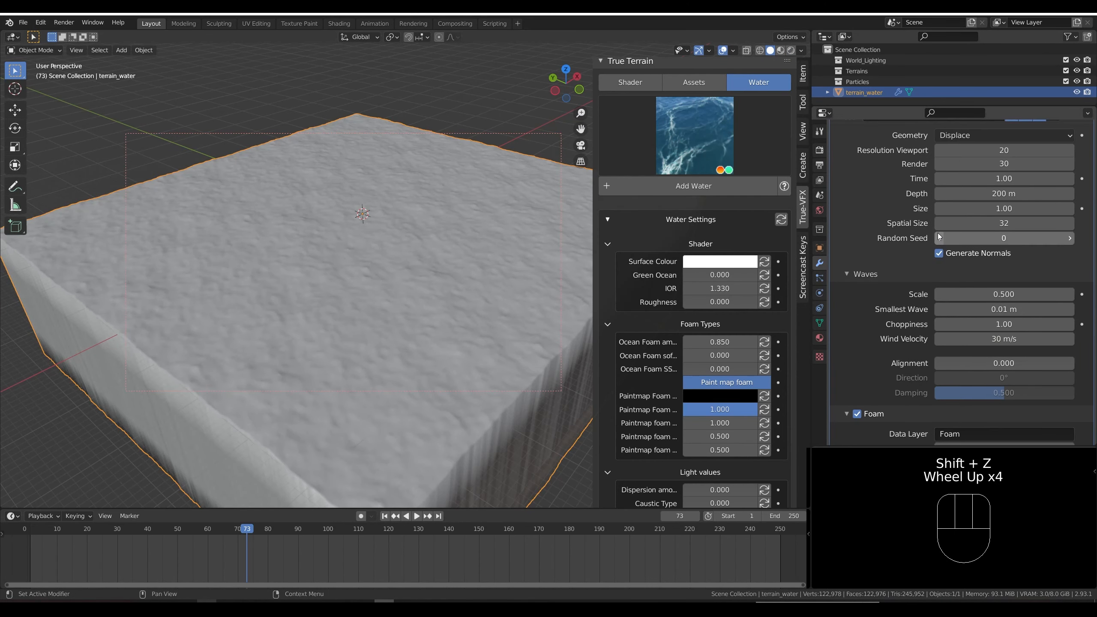
mouse_move(986, 224)
shift+mouse_down()
mouse_move(1027, 225)
mouse_move(991, 224)
mouse_move(988, 208)
mouse_move(1019, 208)
shift+mouse_up()
click(986, 224)
text(50)
key(Return)
key(shift+z)
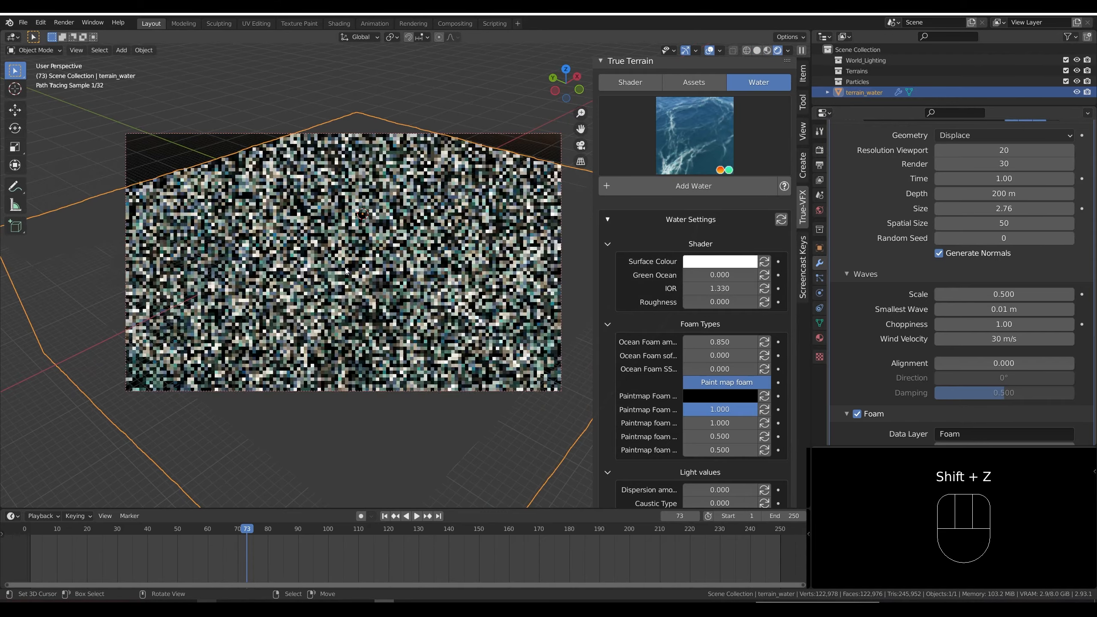
shift+middle_drag(414, 248, 422, 221)
scroll(426, 222, up, 2)
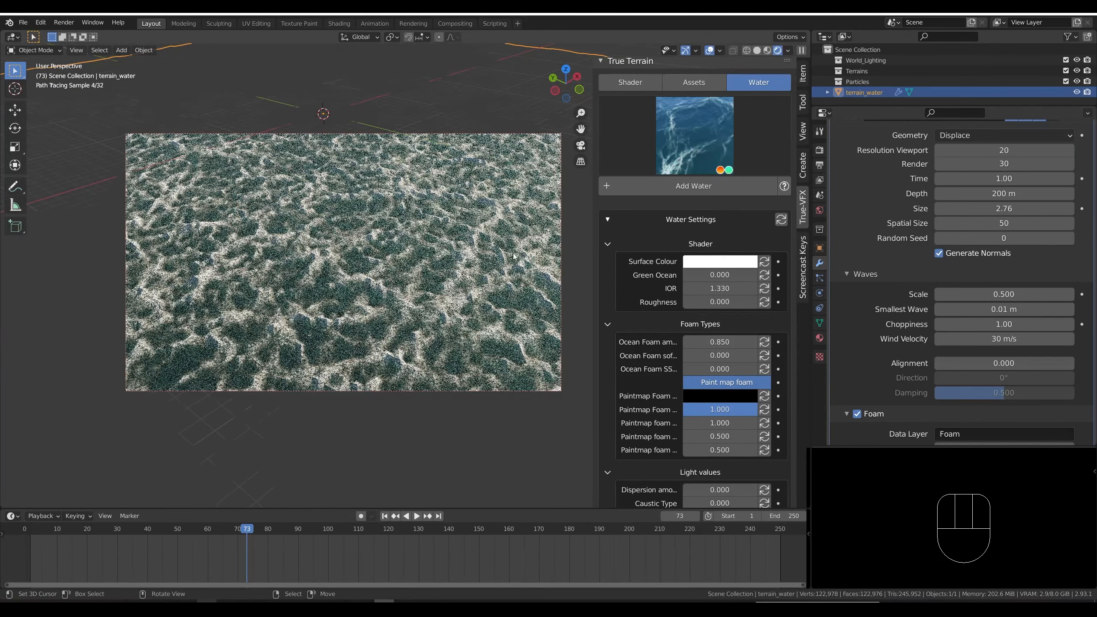
Raise the Ocean modifier's Size to 9.33, preview it rendered, and reduce the Ocean Foam amount to 0.5.
key(shift+z)
shift+scroll(447, 245, down, 1)
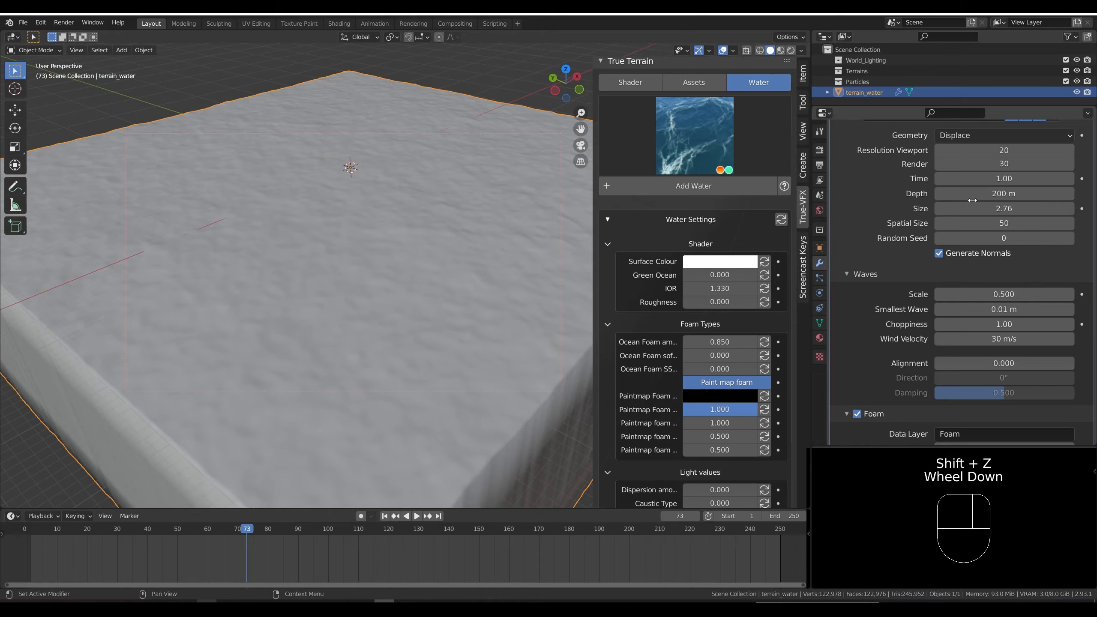
drag(972, 208, 979, 208)
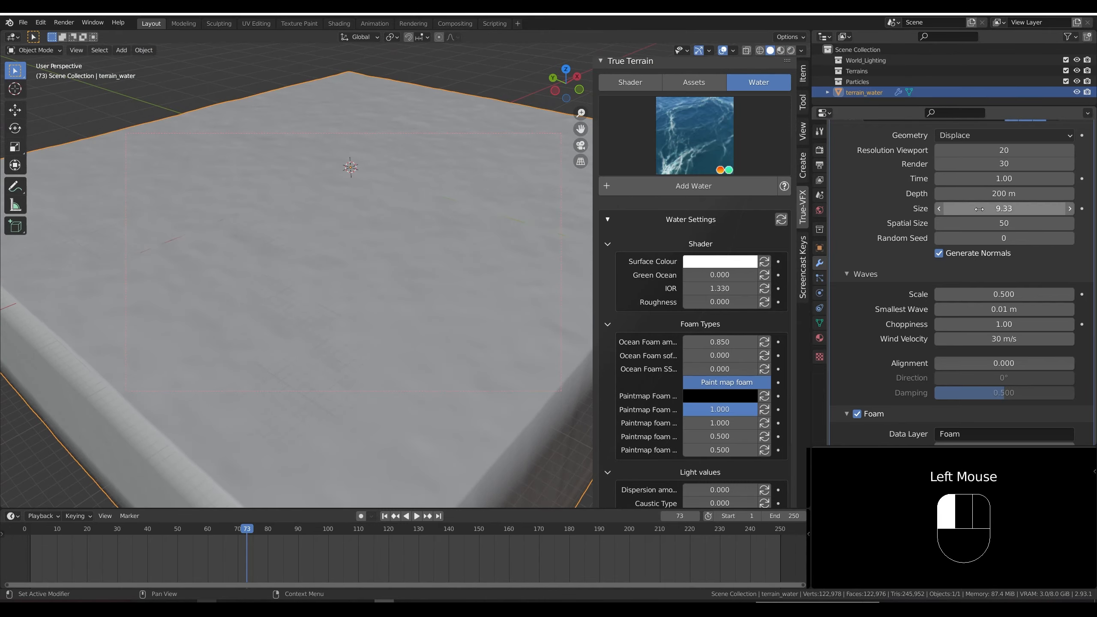
key(shift+z)
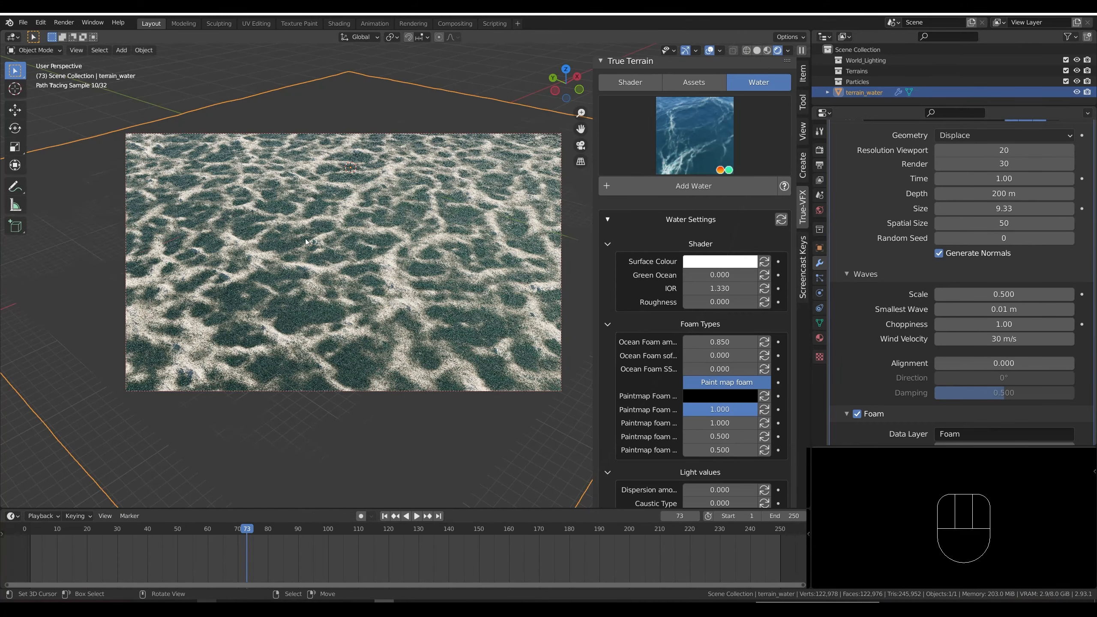
click(724, 341)
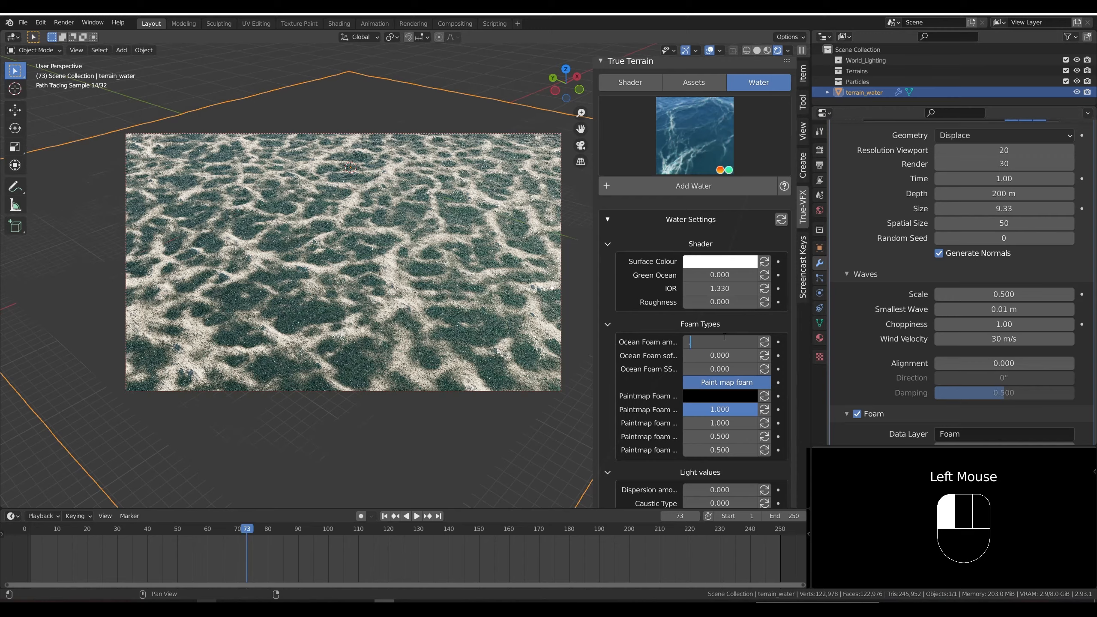
text(0.5)
key(Return)
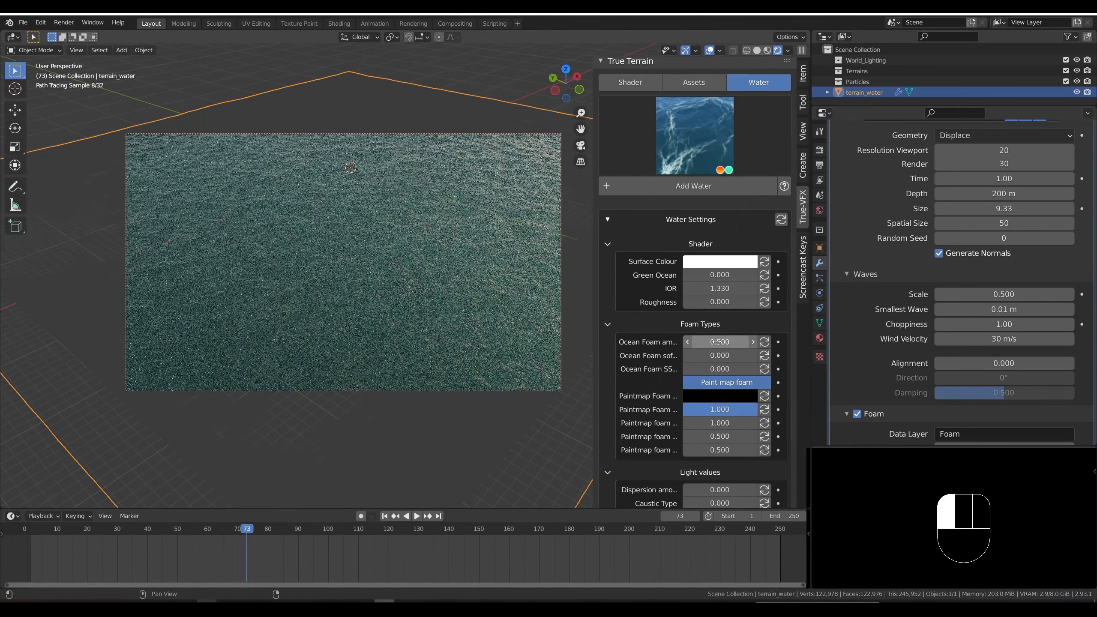
Examine the water surface from several angles in solid and rendered shading.
key(shift+z)
mouse_move(471, 249)
shift+middle_down()
mouse_move(458, 269)
mouse_move(483, 277)
mouse_move(459, 269)
mouse_move(465, 257)
mouse_move(487, 263)
shift+middle_up()
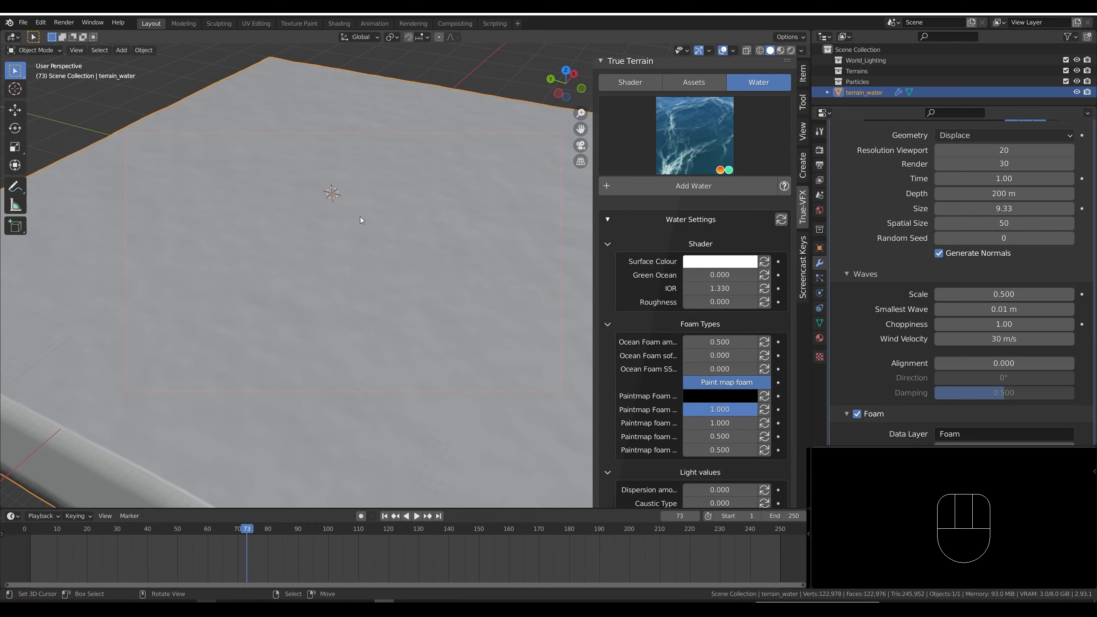
scroll(327, 235, down, 4)
middle_drag(327, 235, 443, 193)
scroll(434, 177, up, 4)
key(shift+z)
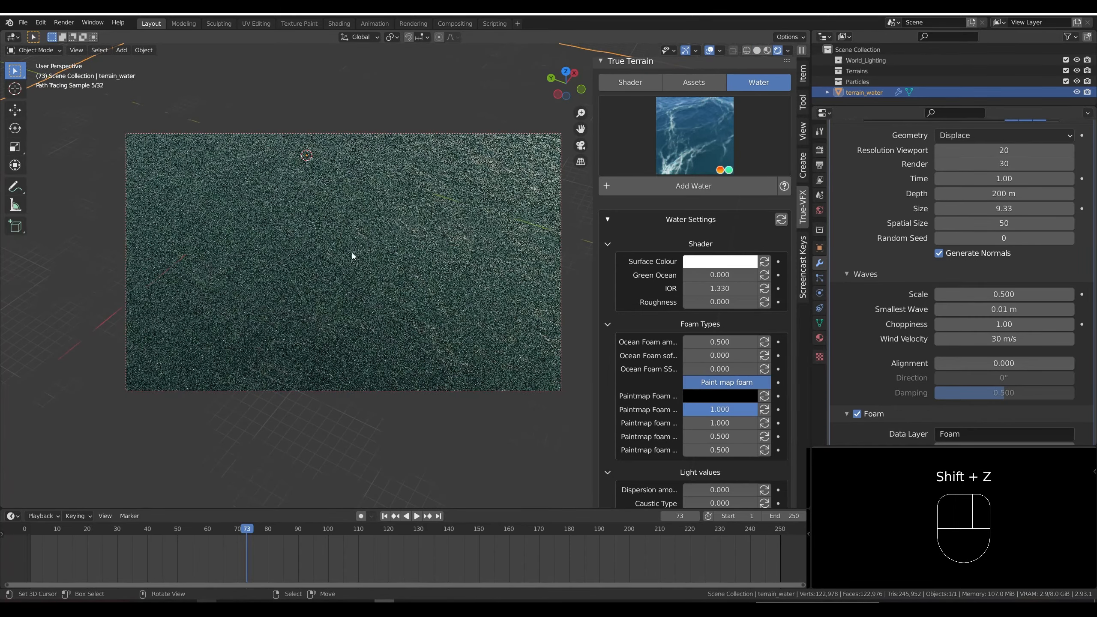
middle_drag(351, 254, 445, 209)
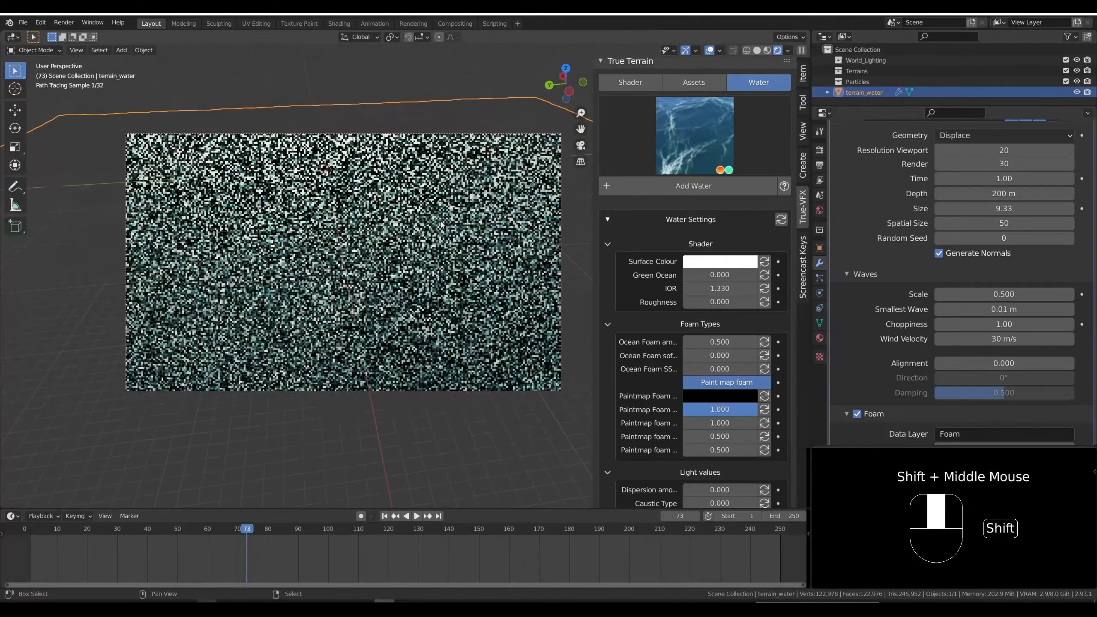
scroll(445, 209, up, 1)
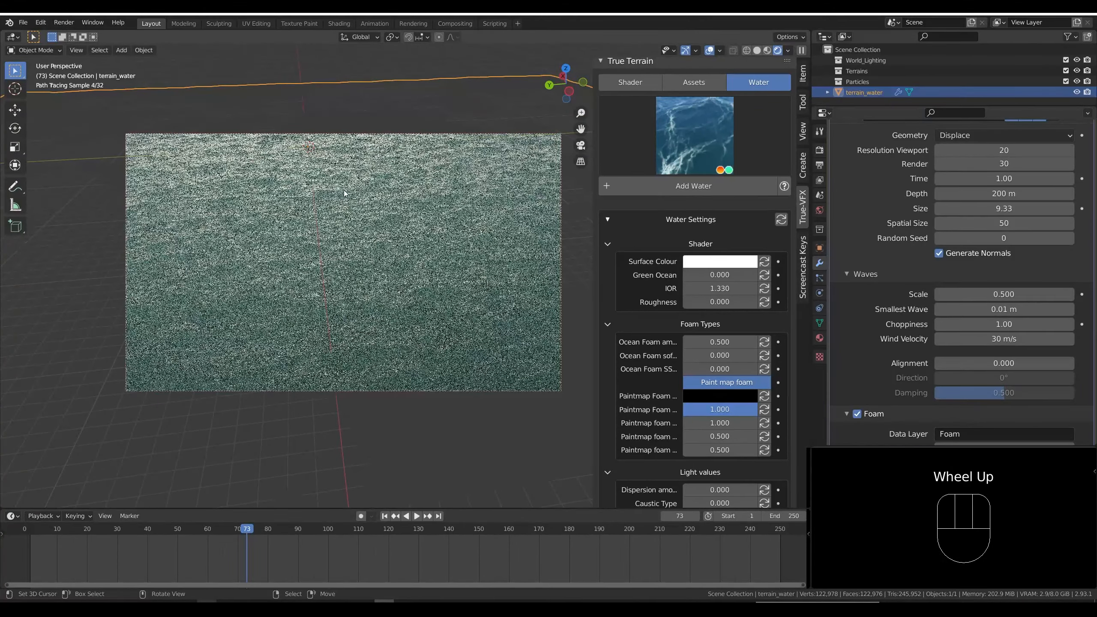
key(shift+z)
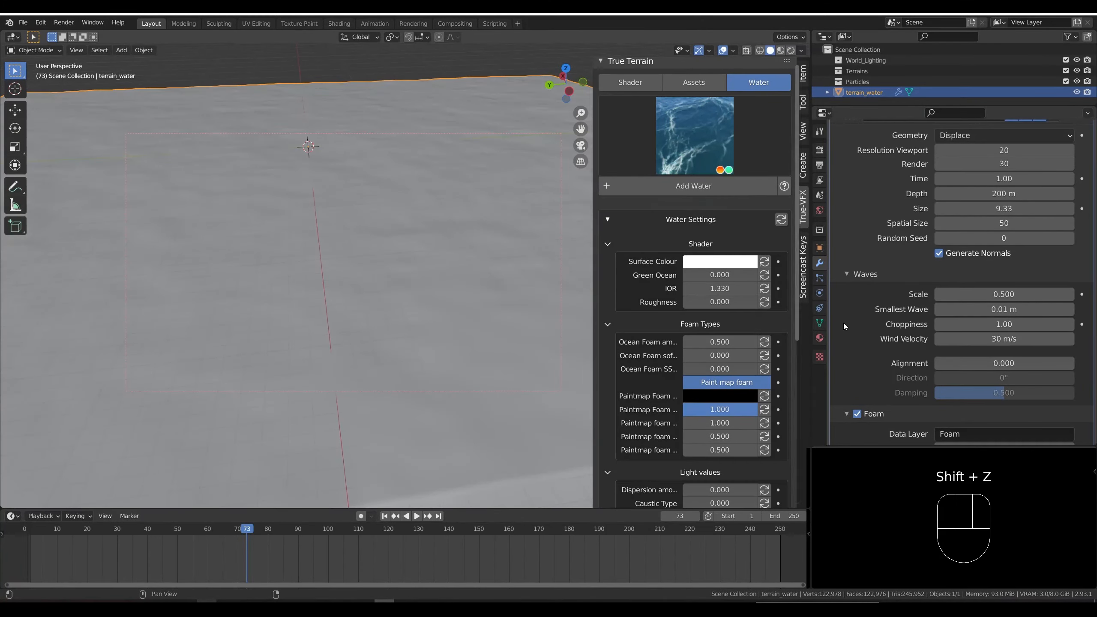
Switch the Ocean modifier's Spectrum to Shallow Water, inspect the water block, and lower the Sharpen peak value.
scroll(927, 372, down, 3)
click(965, 386)
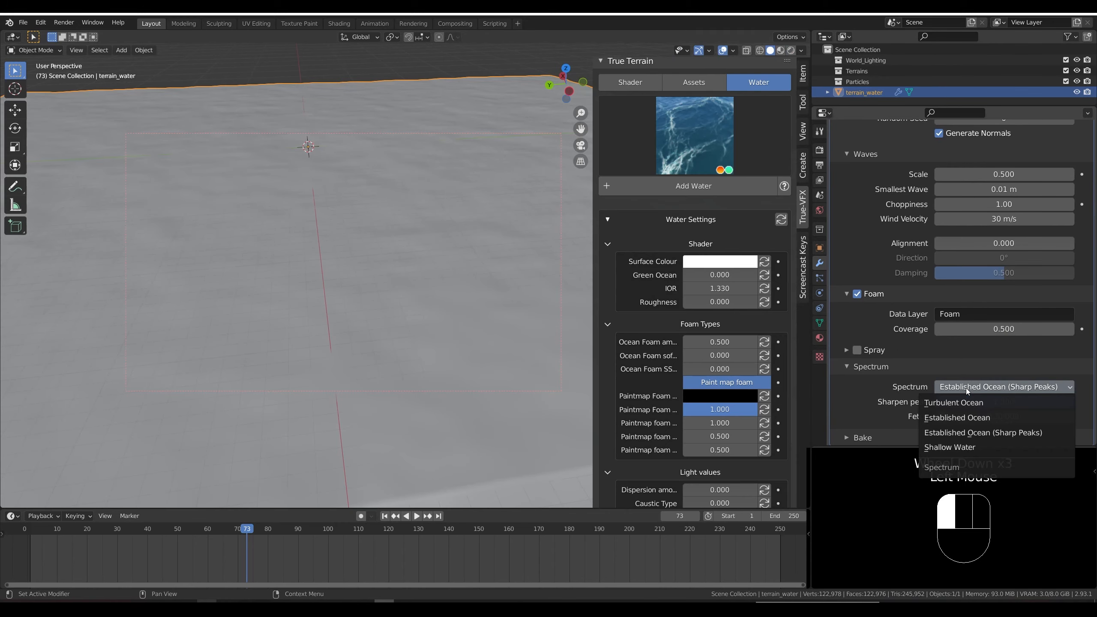
click(968, 447)
scroll(430, 216, down, 1)
mouse_move(430, 216)
middle_down()
mouse_move(470, 230)
mouse_move(423, 223)
middle_up()
drag(1009, 401, 934, 402)
Change the Ocean modifier's Spectrum to Turbulent Ocean and set its Size to 1.
click(987, 389)
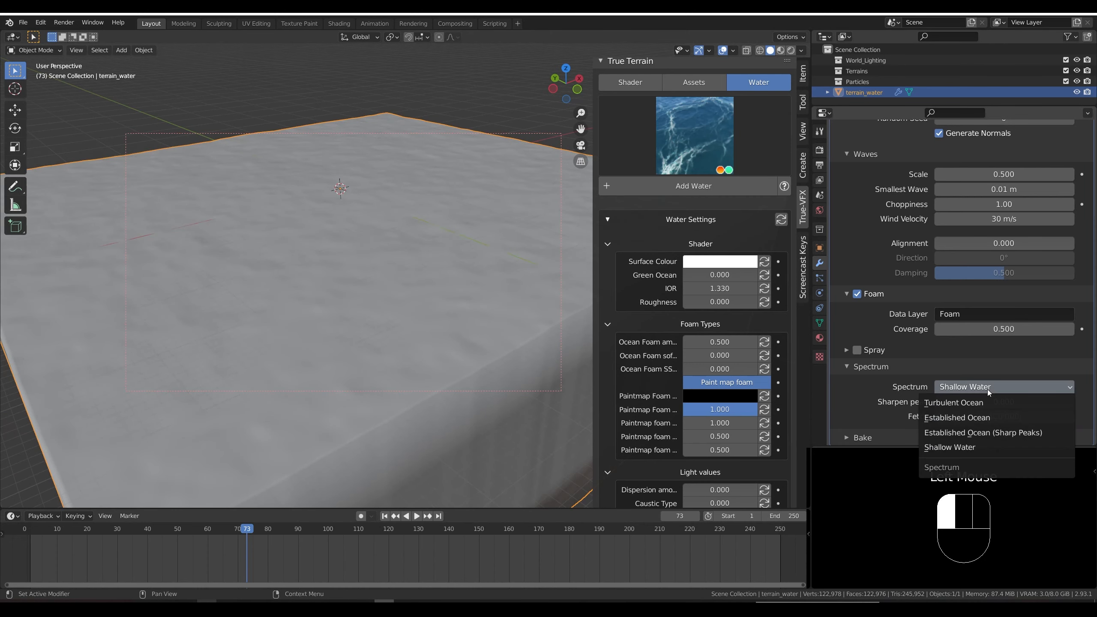
click(957, 402)
scroll(897, 243, up, 3)
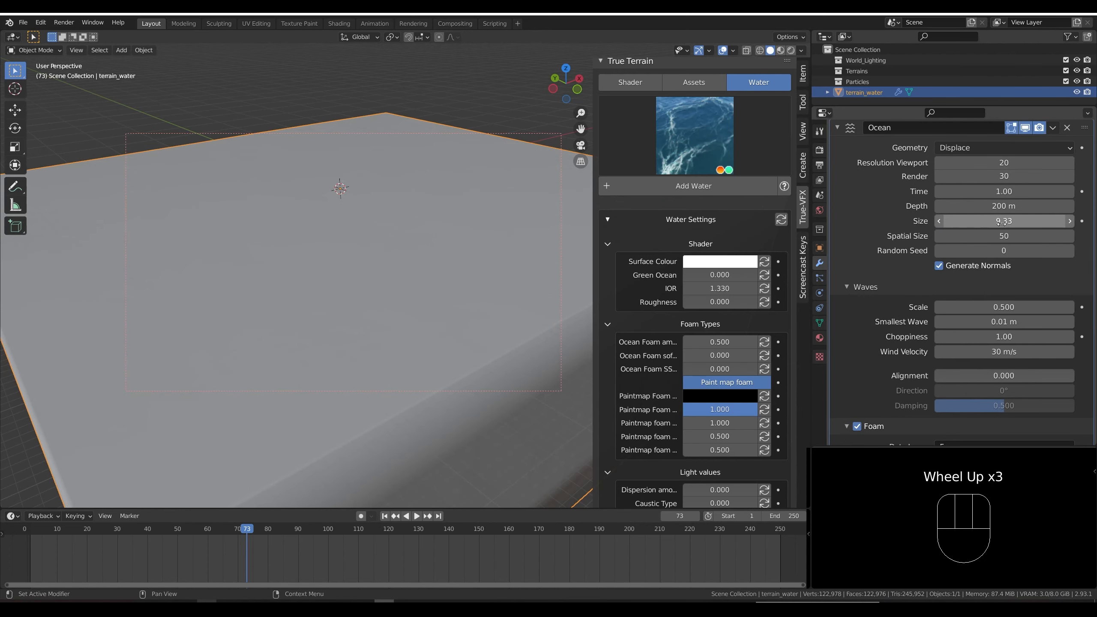
click(1001, 222)
text(1)
key(Return)
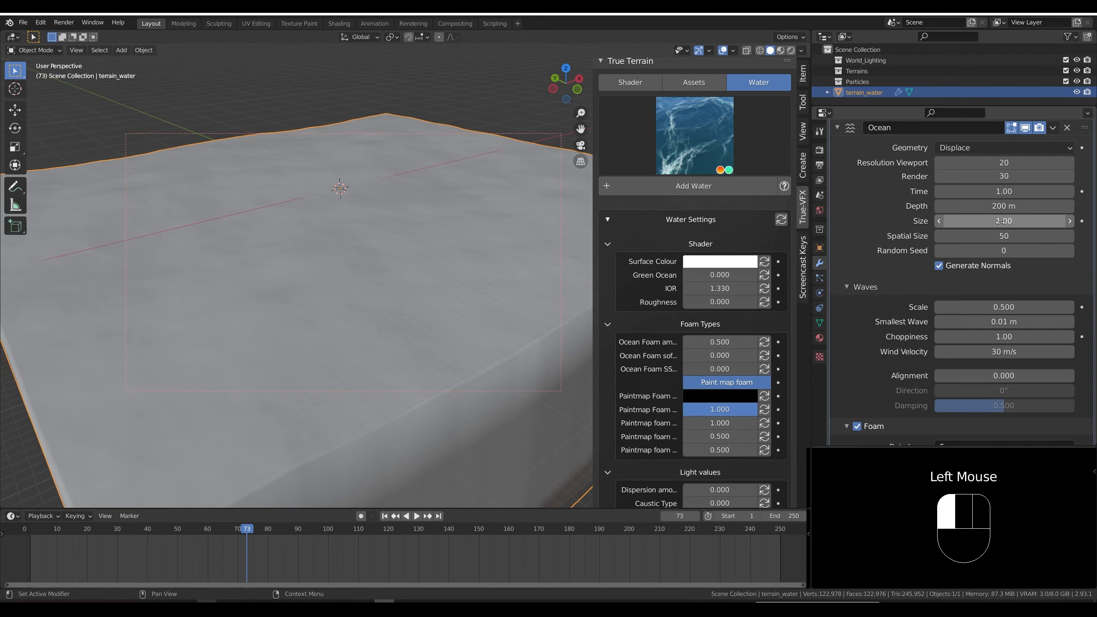
Set the Ocean modifier's Spatial Size to 35 and preview the water in rendered shading.
click(998, 233)
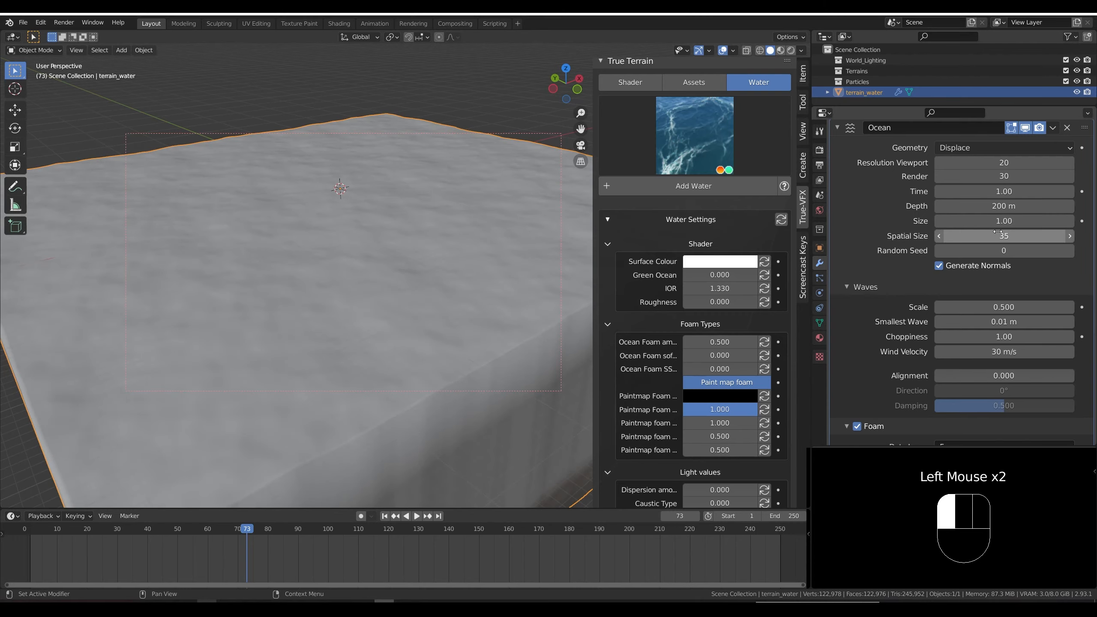
key(Return)
key(shift+z)
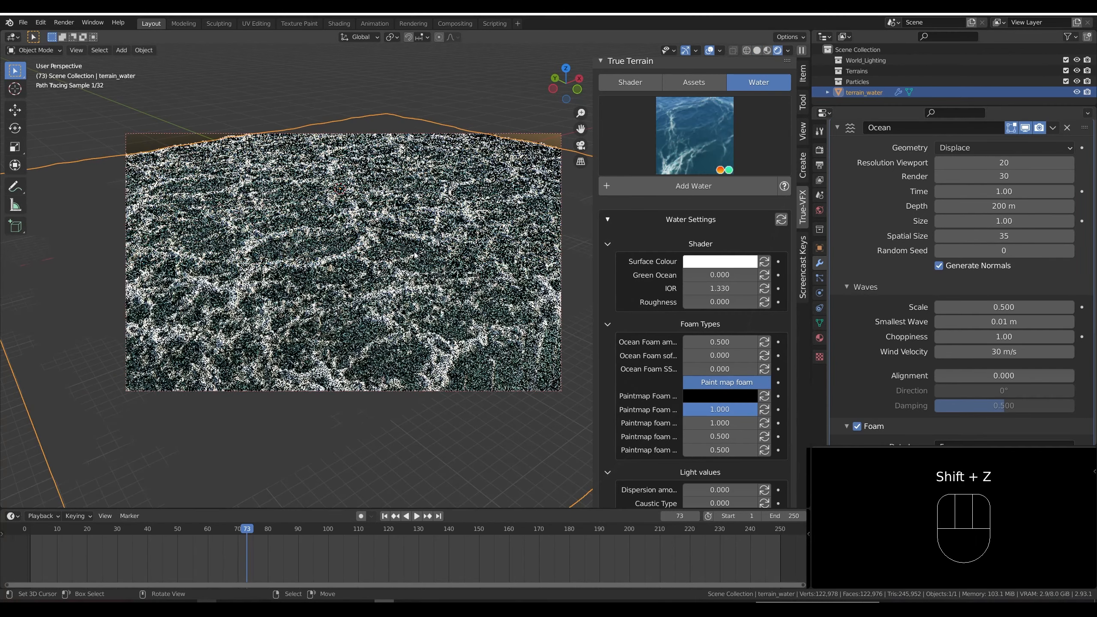
Set the Ocean Foam amount to 0.15 and the Ocean modifier's foam Coverage to 0.35, and inspect the foam.
click(722, 342)
text(.15)
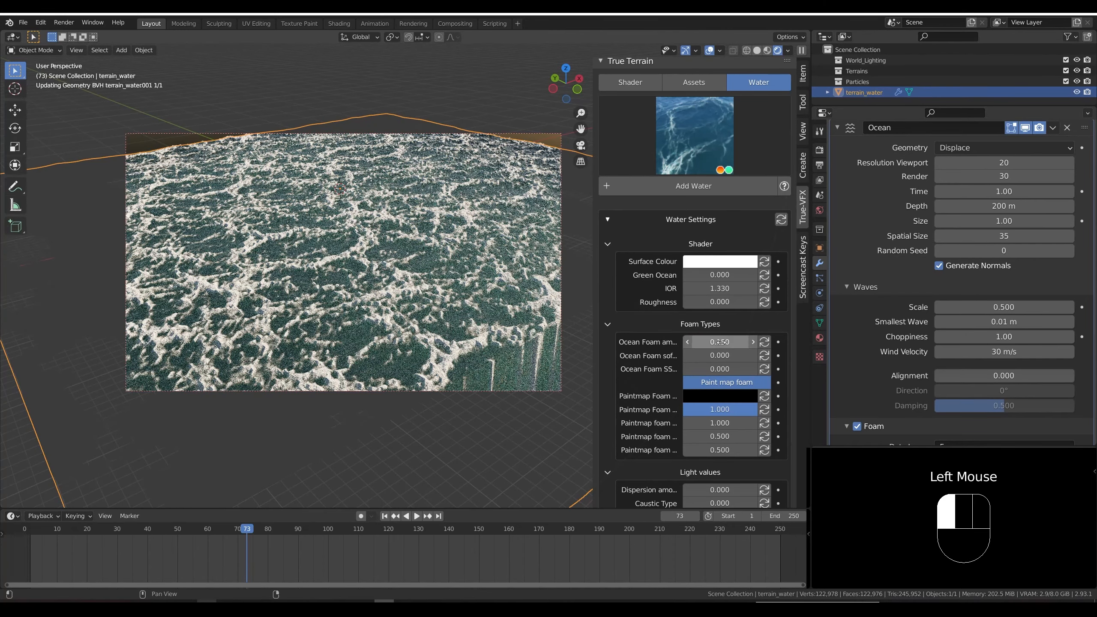
key(Return)
scroll(923, 365, down, 2)
scroll(923, 365, down, 1)
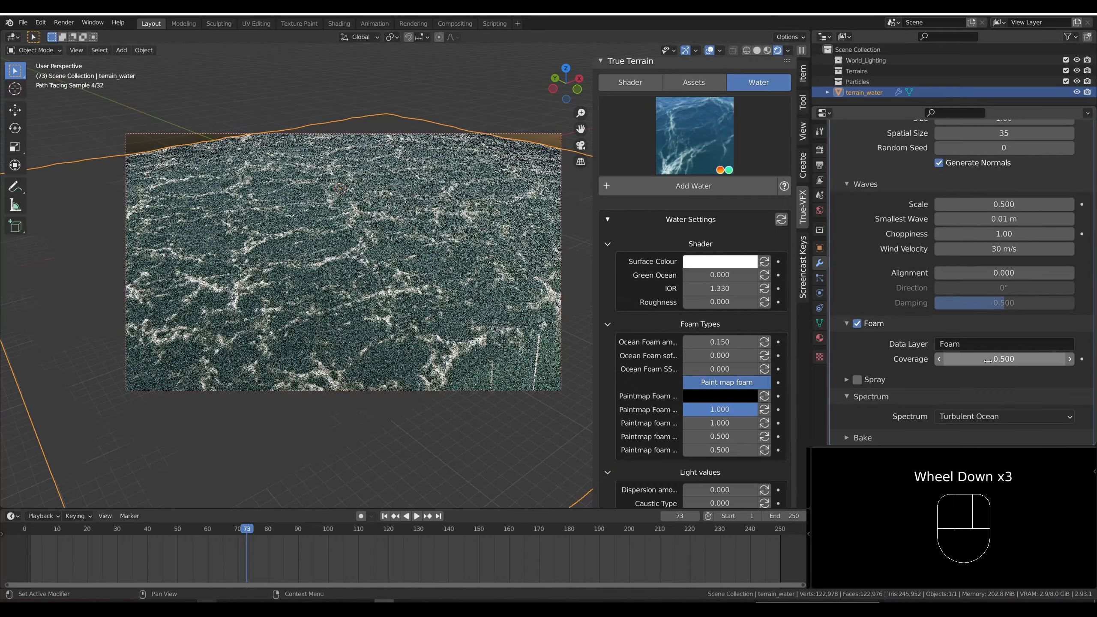
click(990, 359)
text(.35)
key(Return)
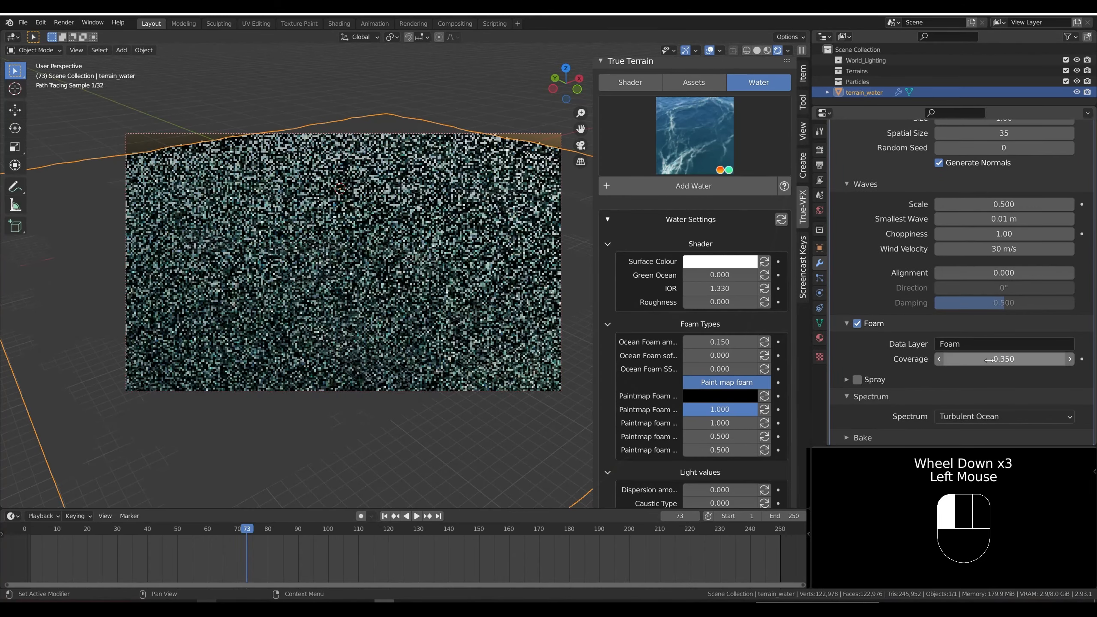
middle_drag(473, 247, 460, 237)
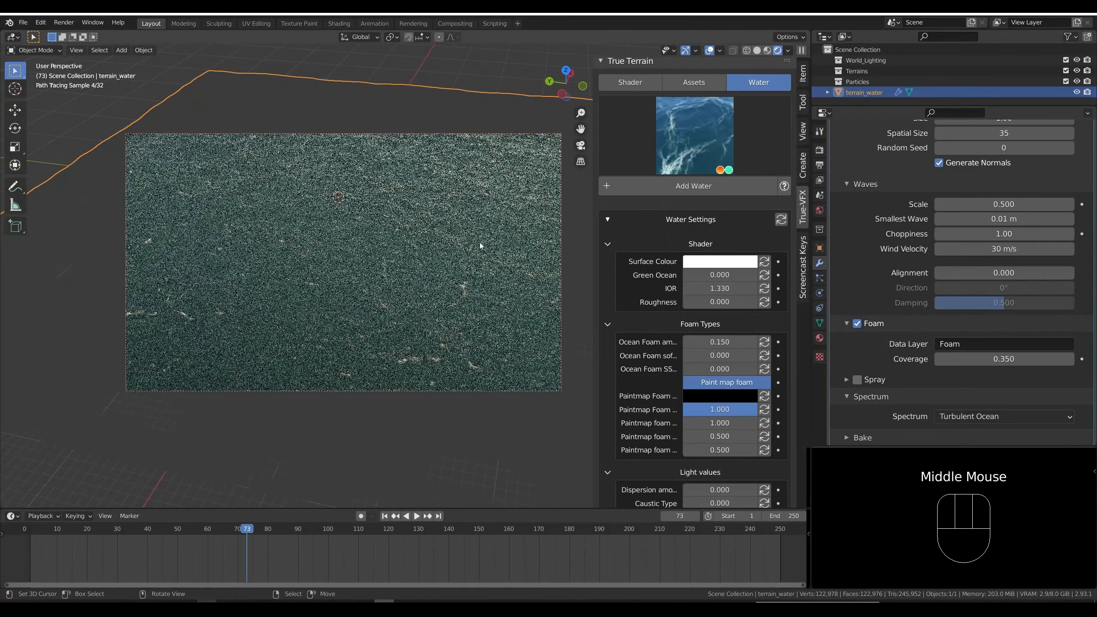
Set the Ocean Foam amount to 0.25 and its softness to 0.5, and return to solid shading.
click(716, 342)
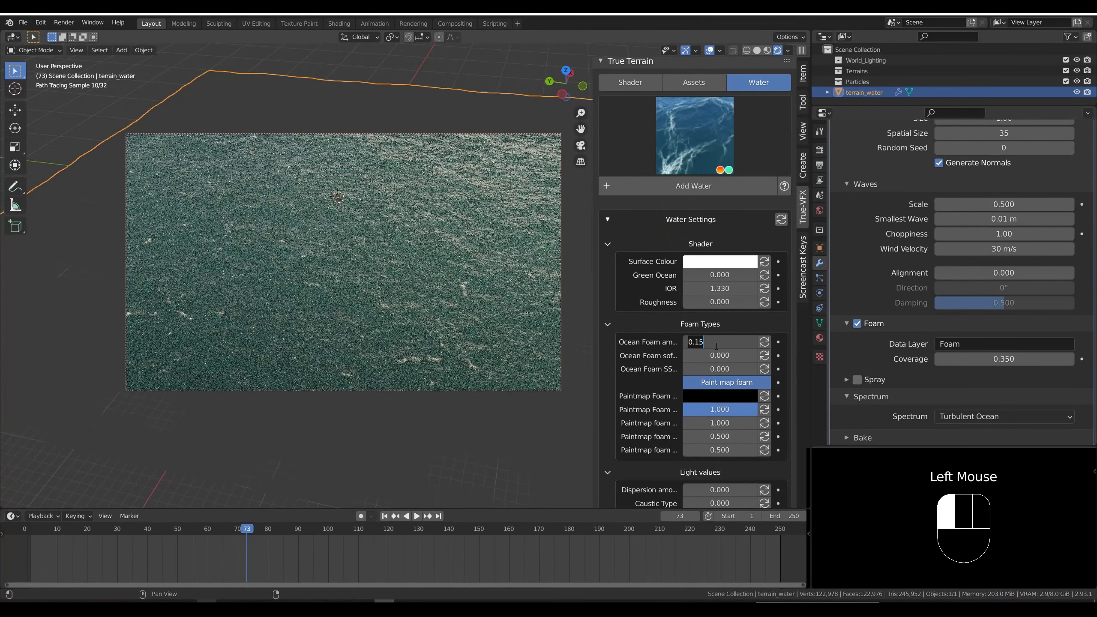
text(.25)
key(Return)
click(730, 352)
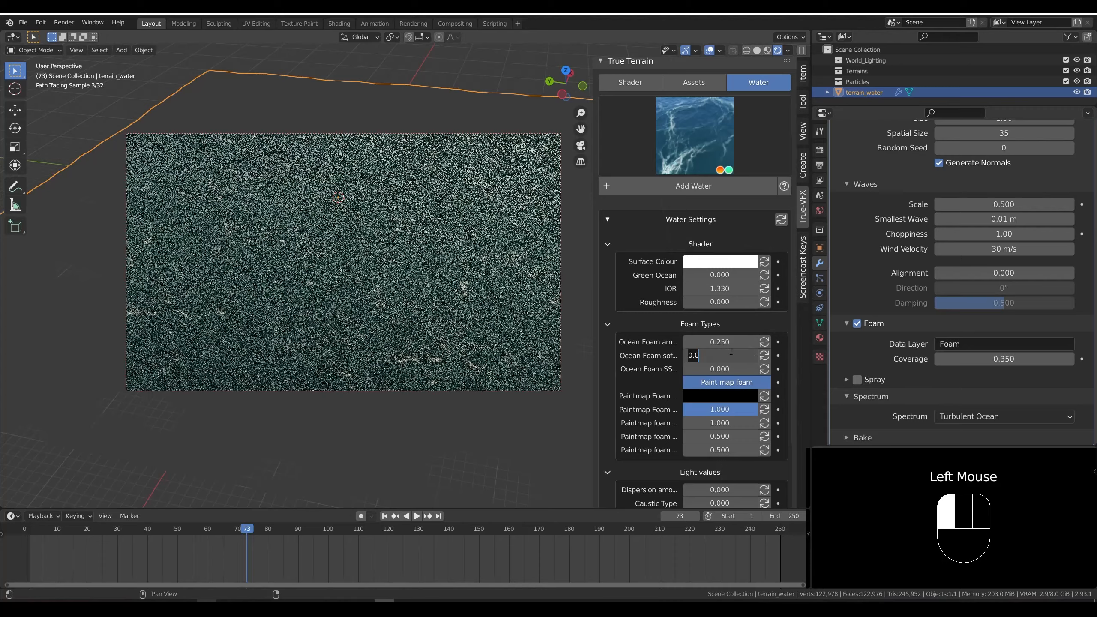
text(.5)
key(Return)
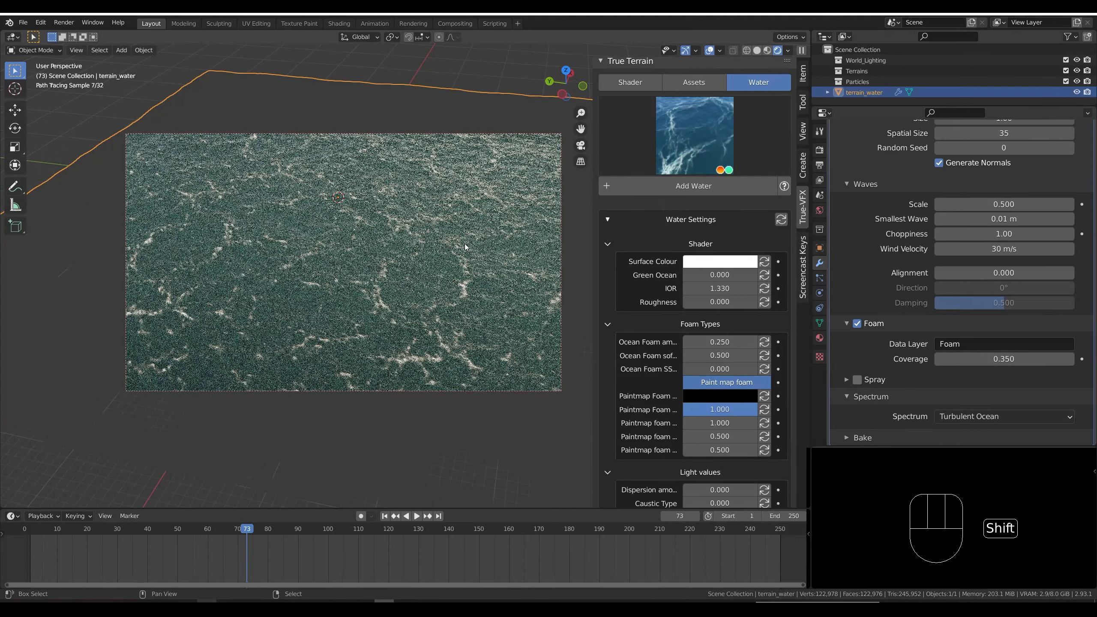
key(shift+z)
shift+middle_drag(465, 244, 444, 242)
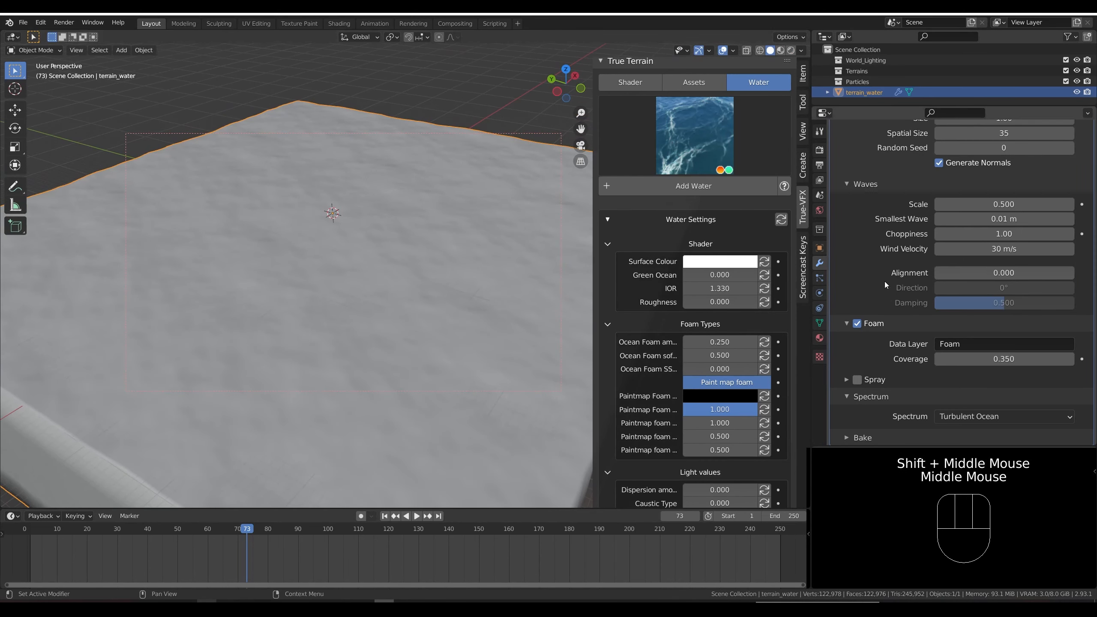
Insert a keyframe for the Ocean modifier's Time value of 1.00 at frame 1.
scroll(860, 252, up, 2)
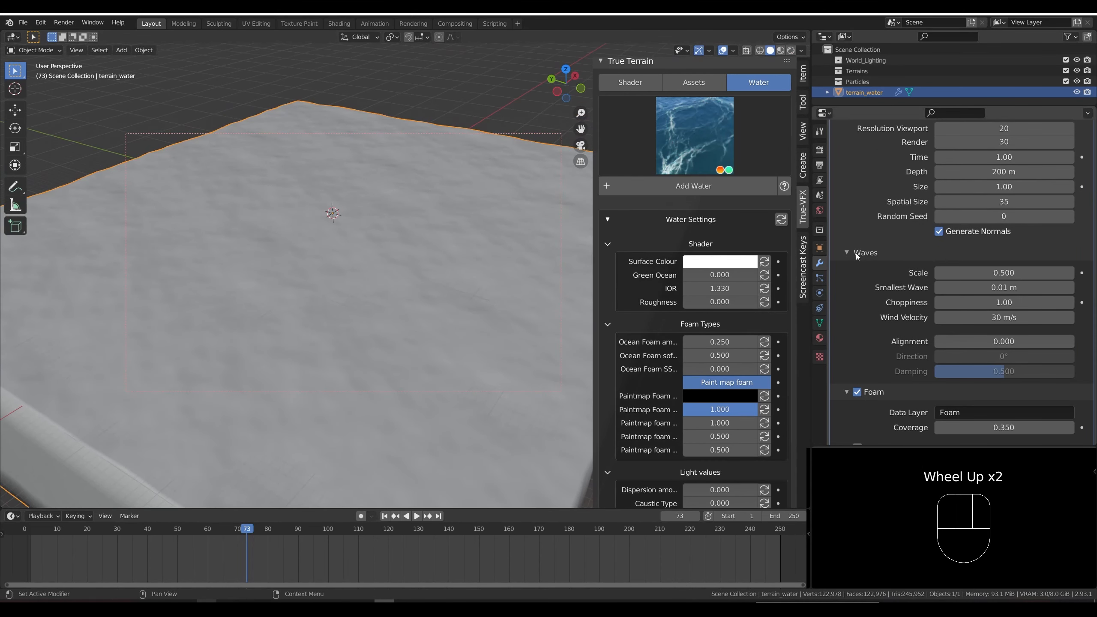
click(857, 253)
drag(993, 211, 1066, 212)
key(Escape)
key(shift+Left)
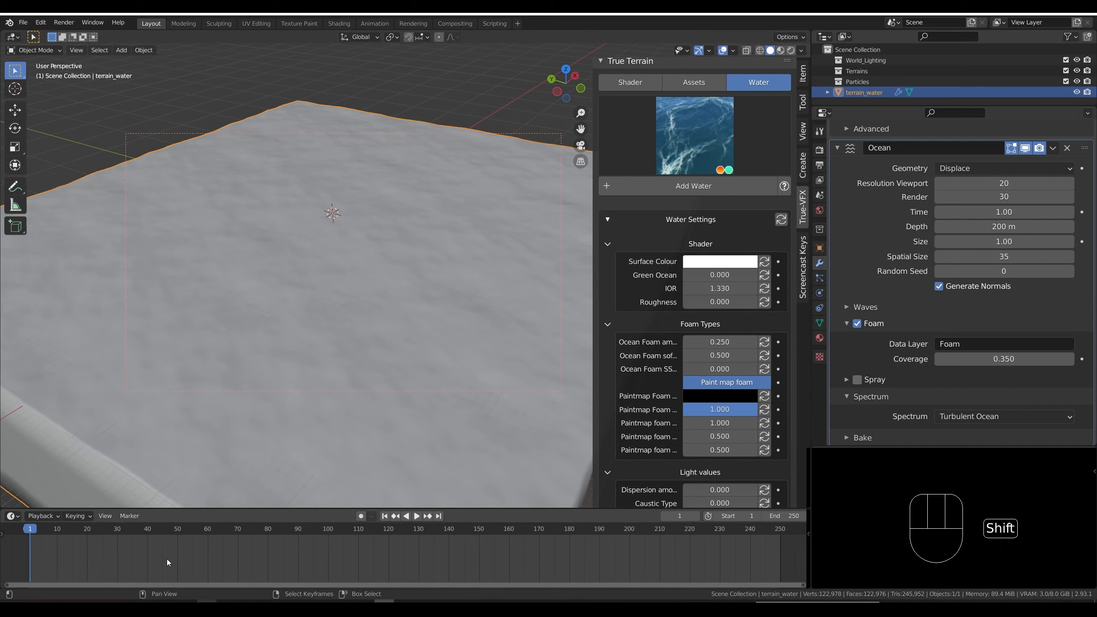
key(shift+Left)
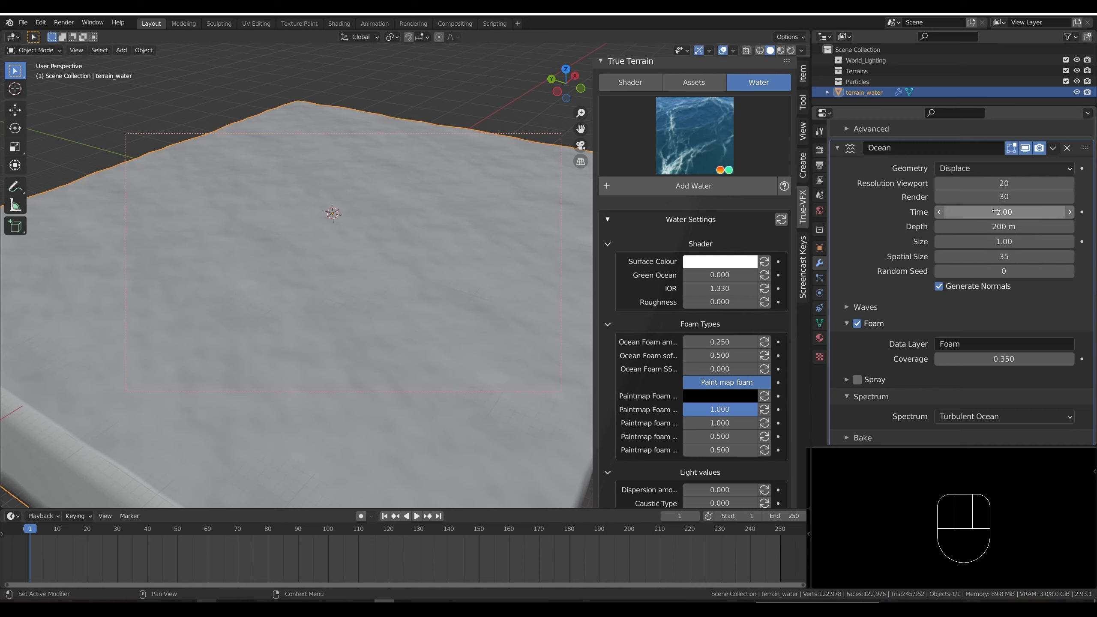
key(i)
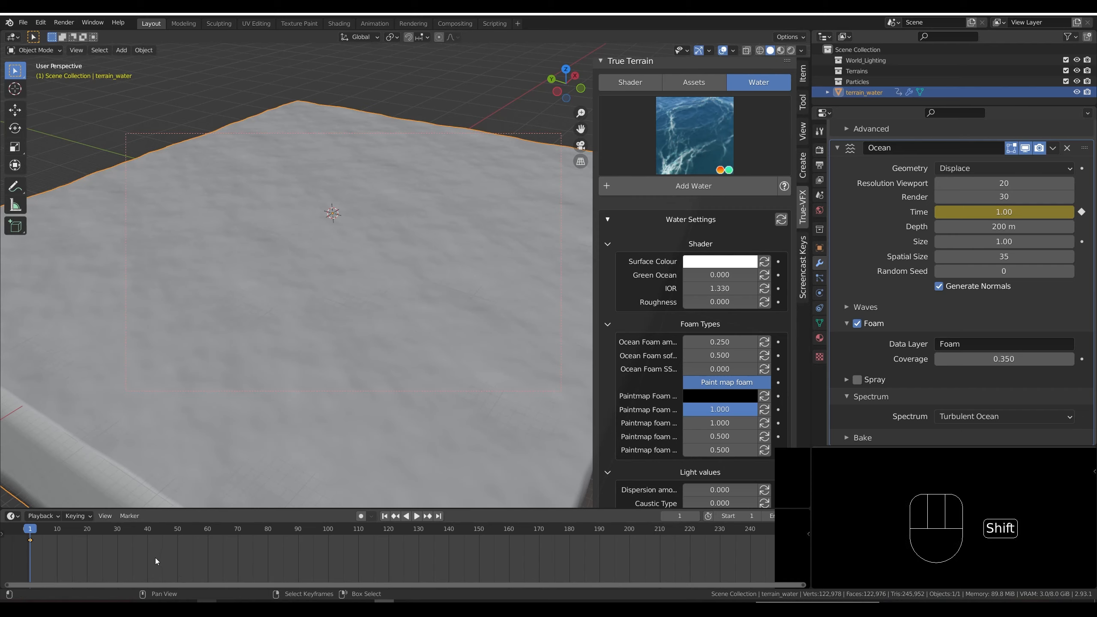
Go to frame 31 and open the Ocean modifier's Time value for editing.
key(shift+Up)
key(shift+Up)
key(shift+Up)
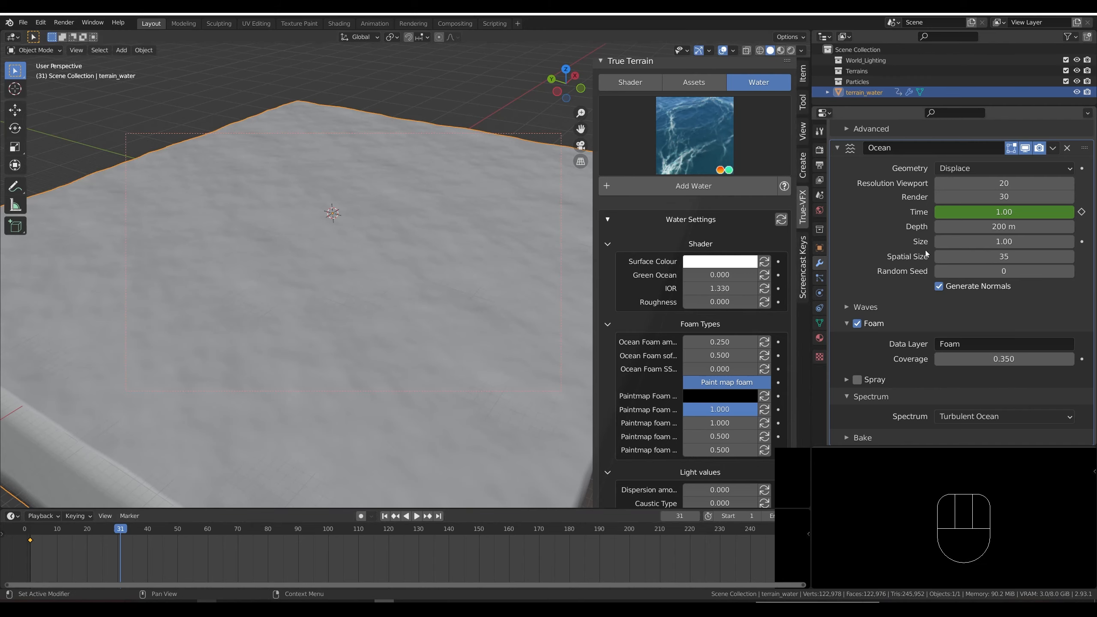
click(1000, 211)
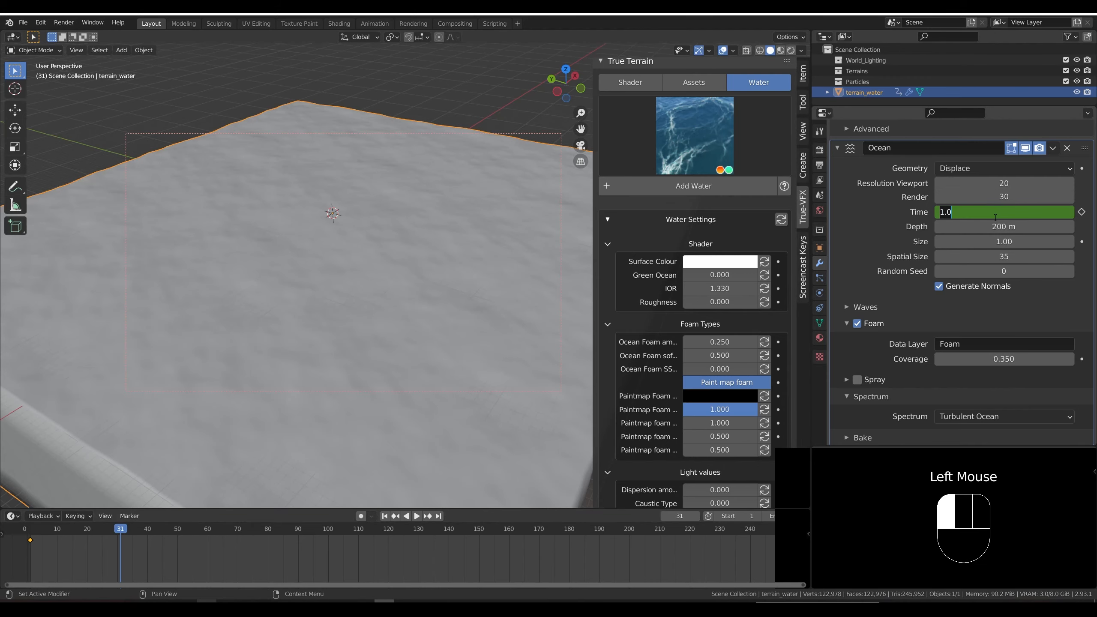
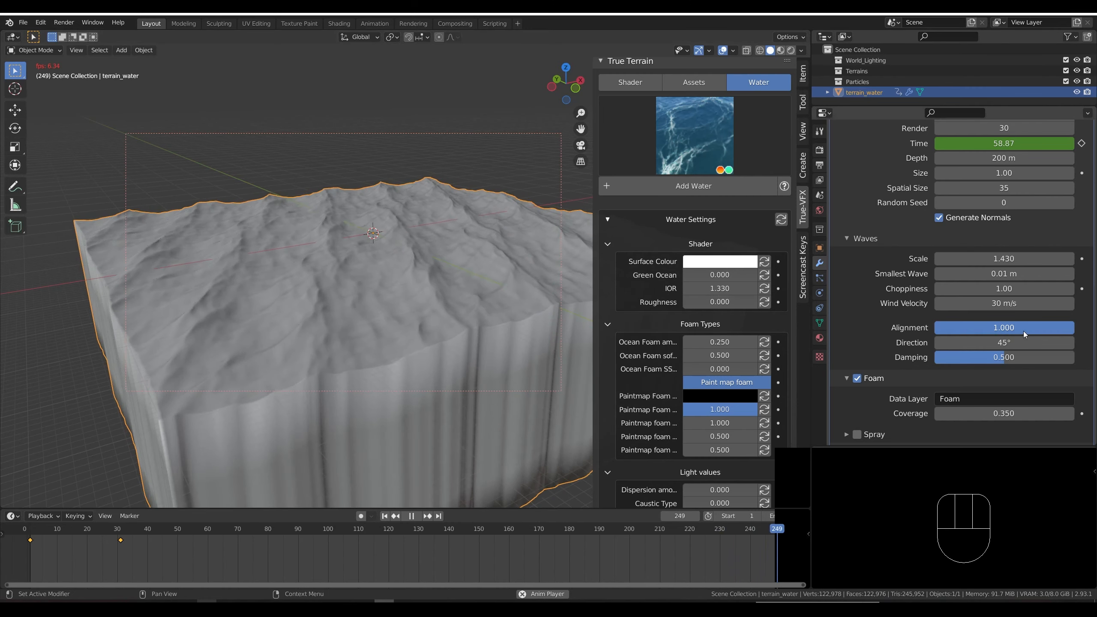
Set the Ocean modifier's wave Alignment to 0.547, stop the playback and preview the water in rendered shading.
drag(1022, 327, 960, 327)
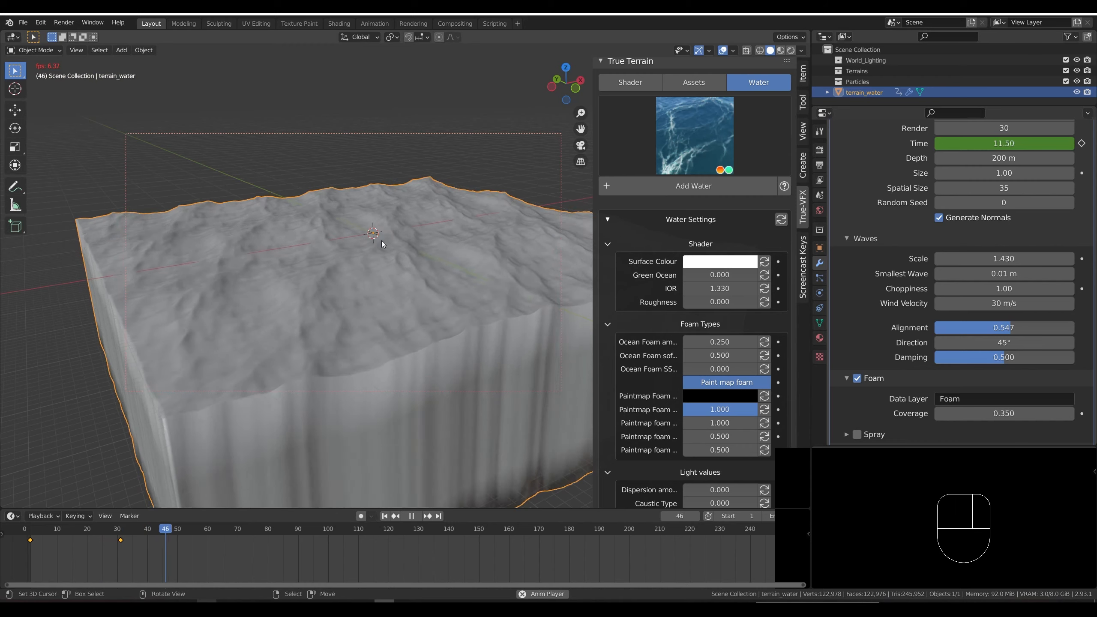
middle_drag(425, 272, 382, 274)
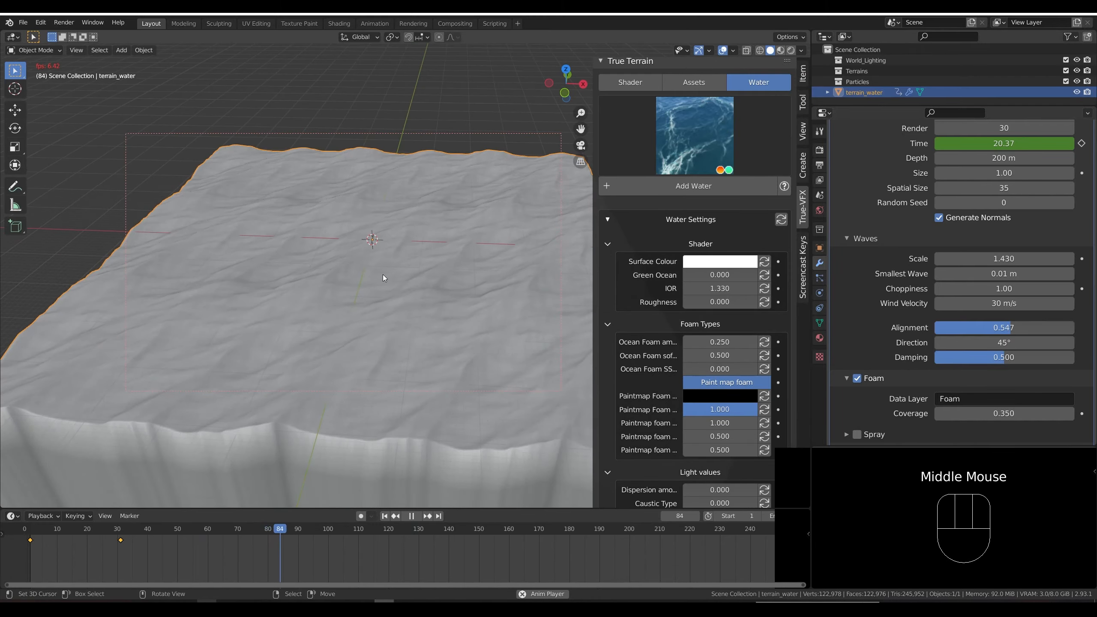
key(alt+a)
key(shift+z)
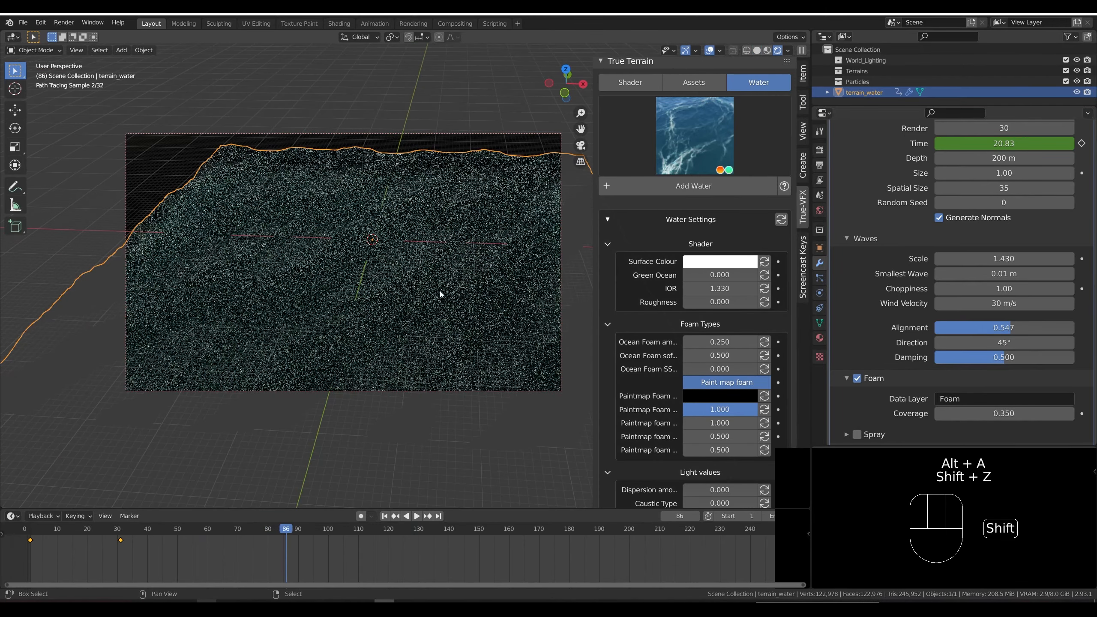
mouse_move(439, 291)
shift+middle_down()
mouse_move(407, 276)
mouse_move(479, 242)
mouse_move(468, 226)
mouse_move(403, 252)
shift+middle_up()
scroll(408, 275, up, 2)
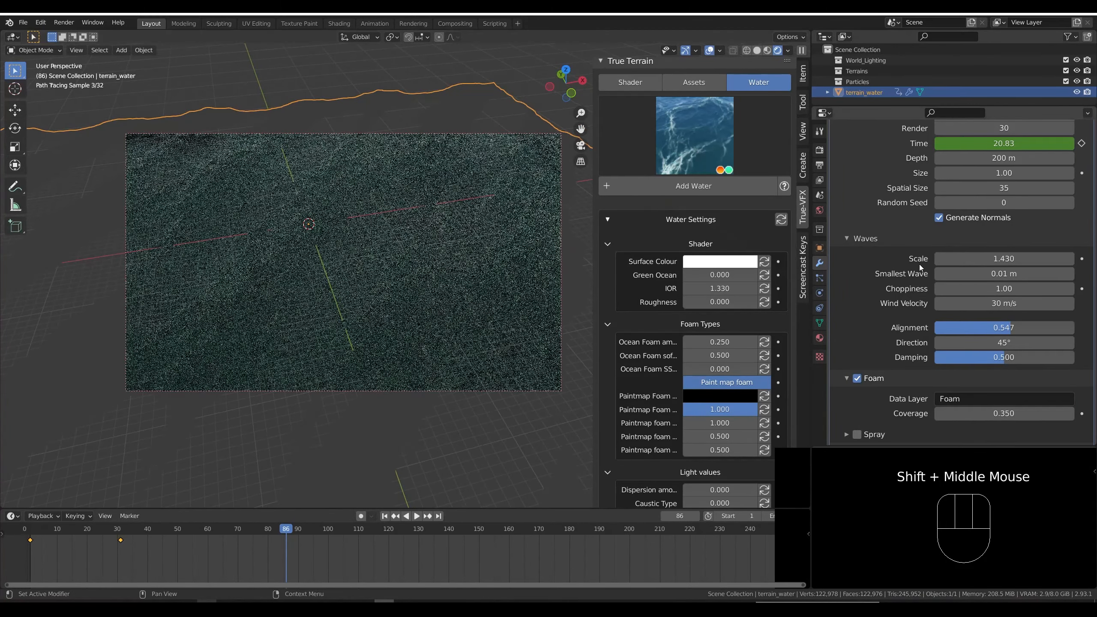
Raise the Subsurface modifier's viewport levels to 4.
scroll(925, 264, down, 1)
scroll(926, 264, up, 4)
scroll(934, 260, up, 1)
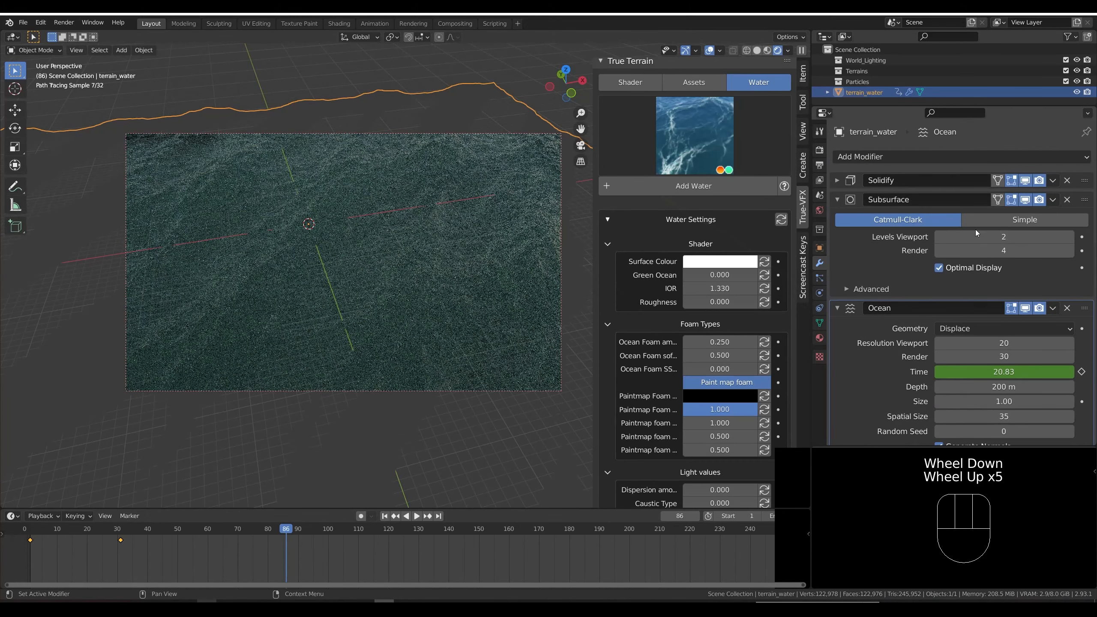
click(1069, 240)
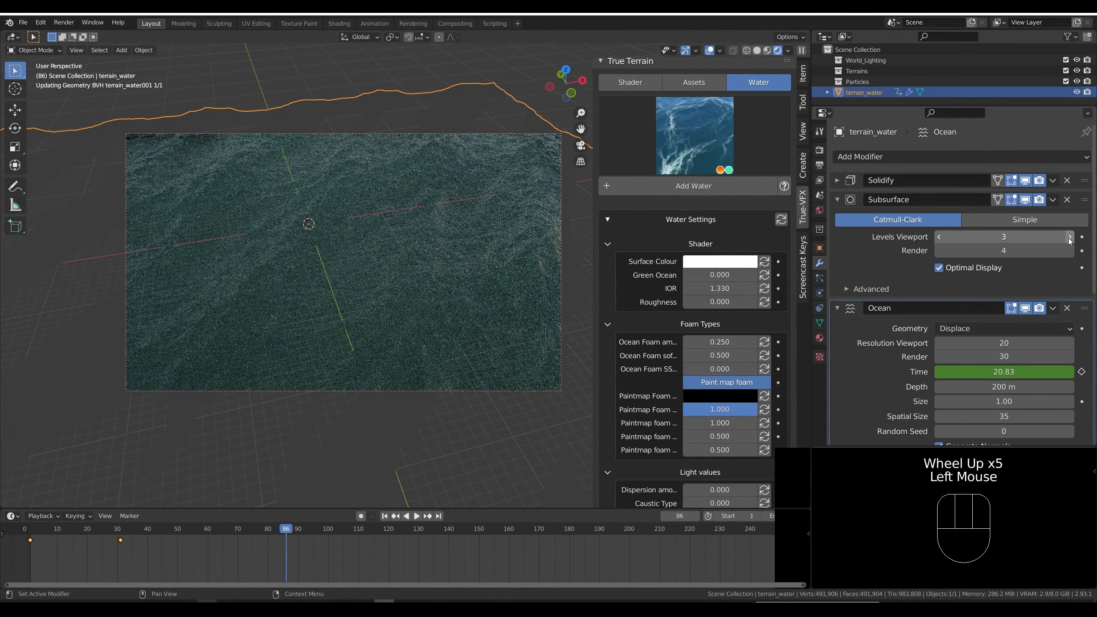
click(1069, 241)
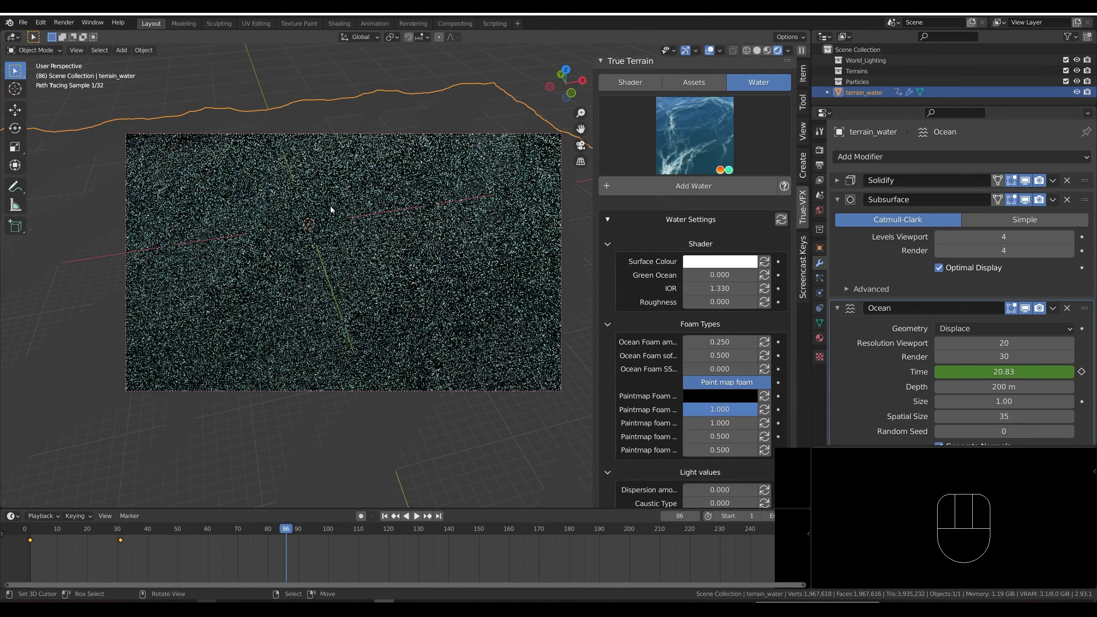
Set the Ocean modifier's foam Coverage to 0.5 and the Ocean Foam amount to 0.3.
scroll(872, 336, down, 7)
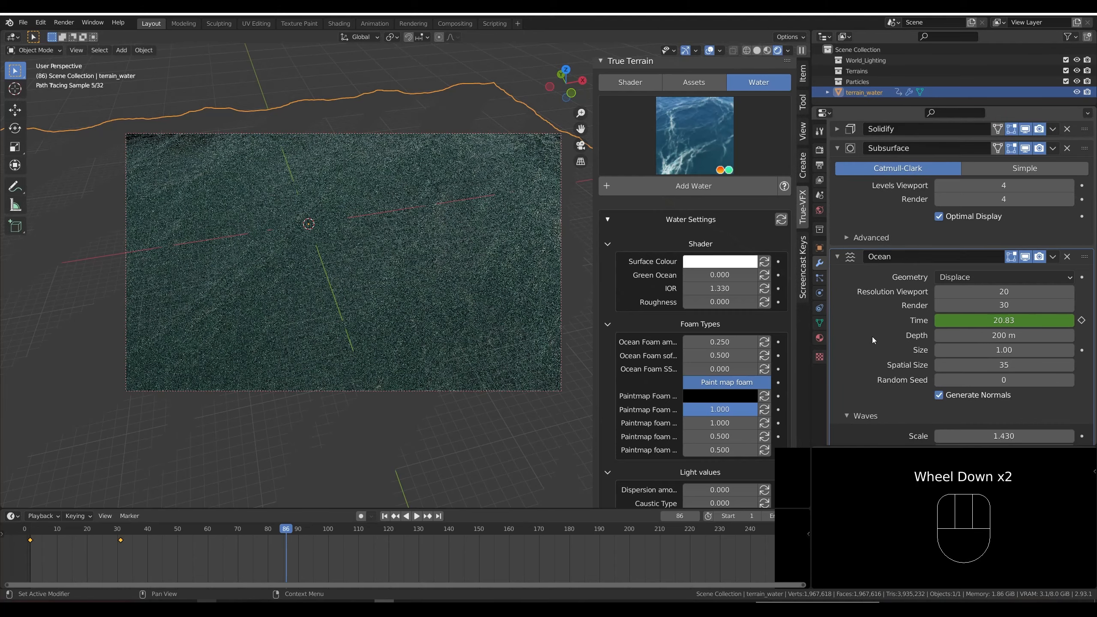
scroll(994, 407, down, 1)
click(999, 359)
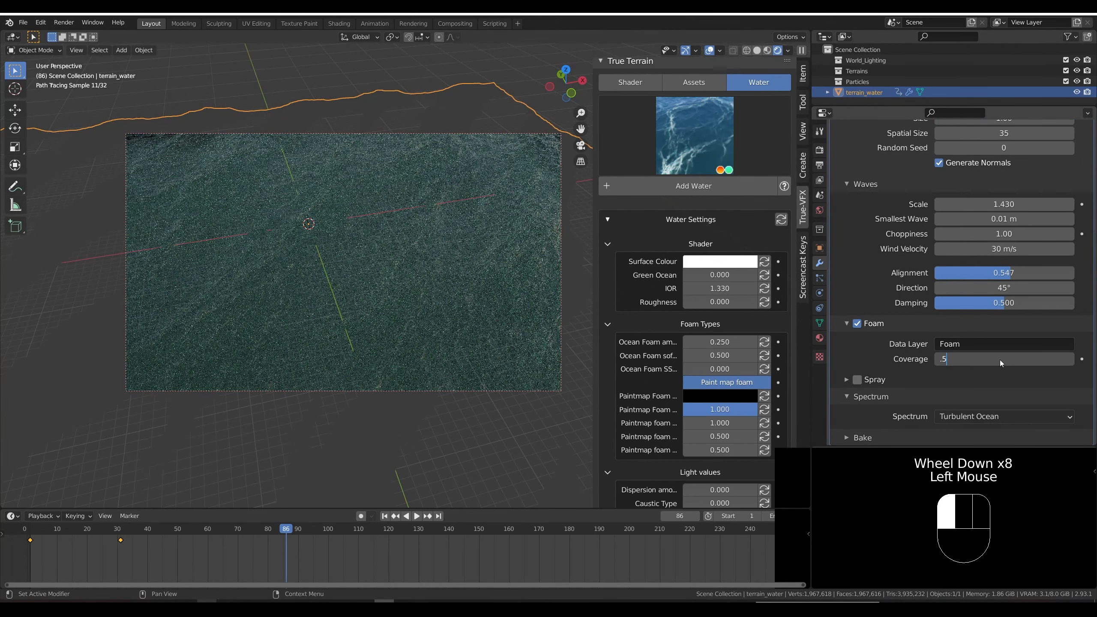
key(Return)
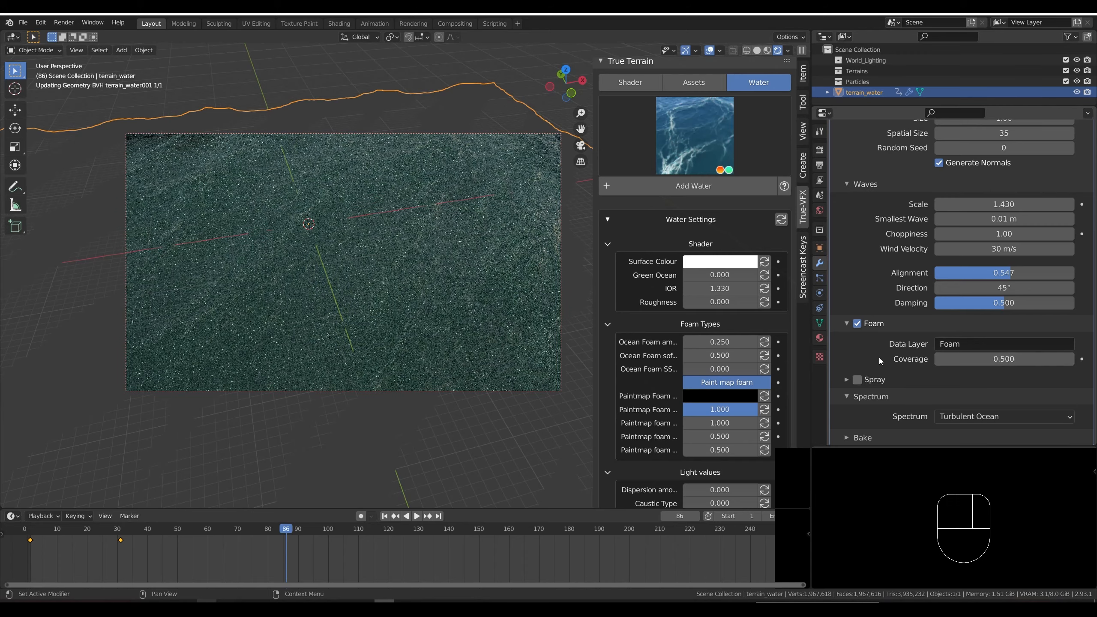
click(723, 341)
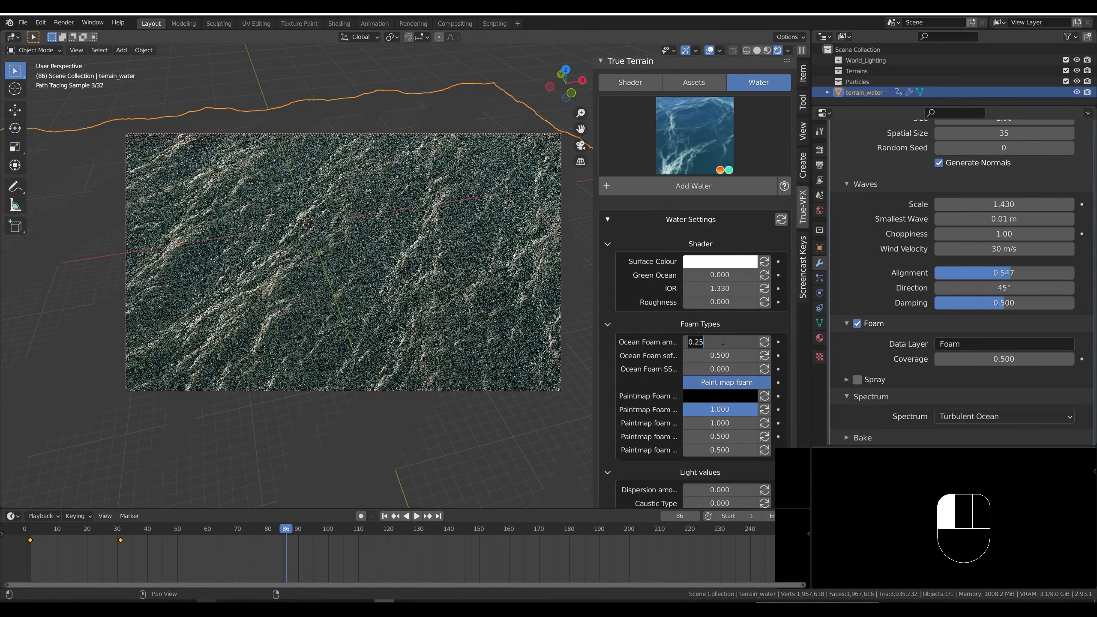
key(BackSpace)
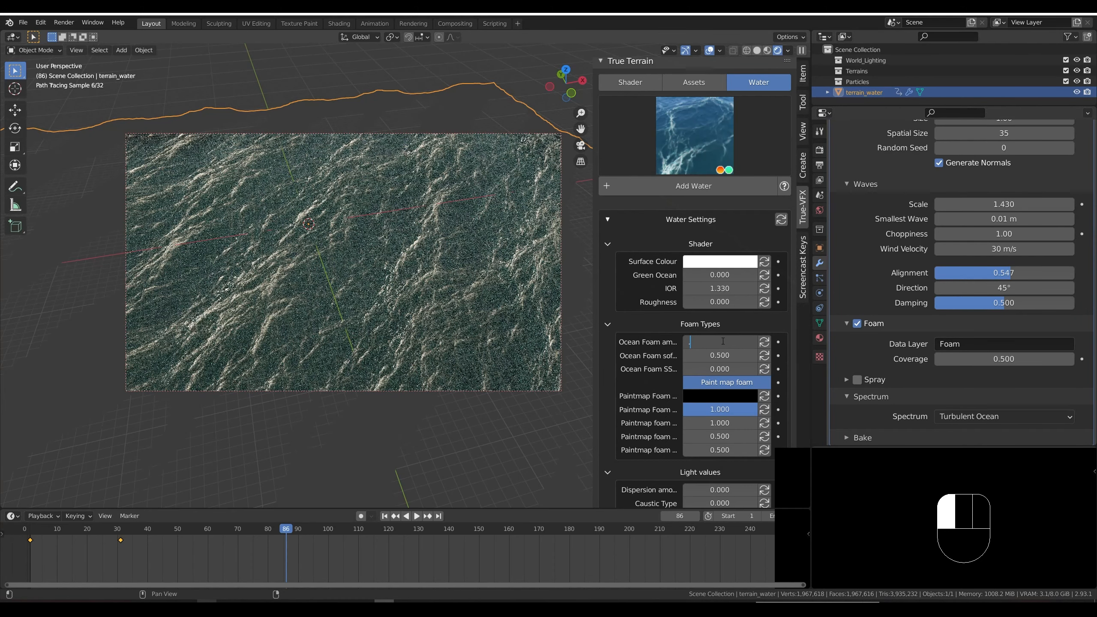
text(.3)
key(Return)
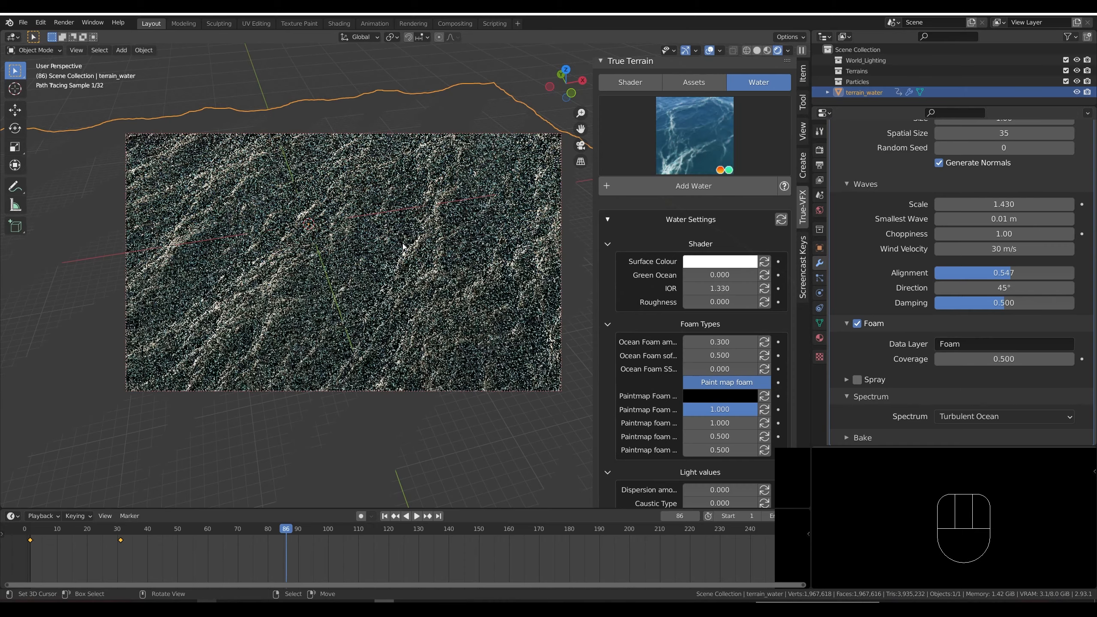
Set the Ocean Foam softness to 0.05 and inspect the foam on the wave crests up close.
scroll(382, 253, down, 2)
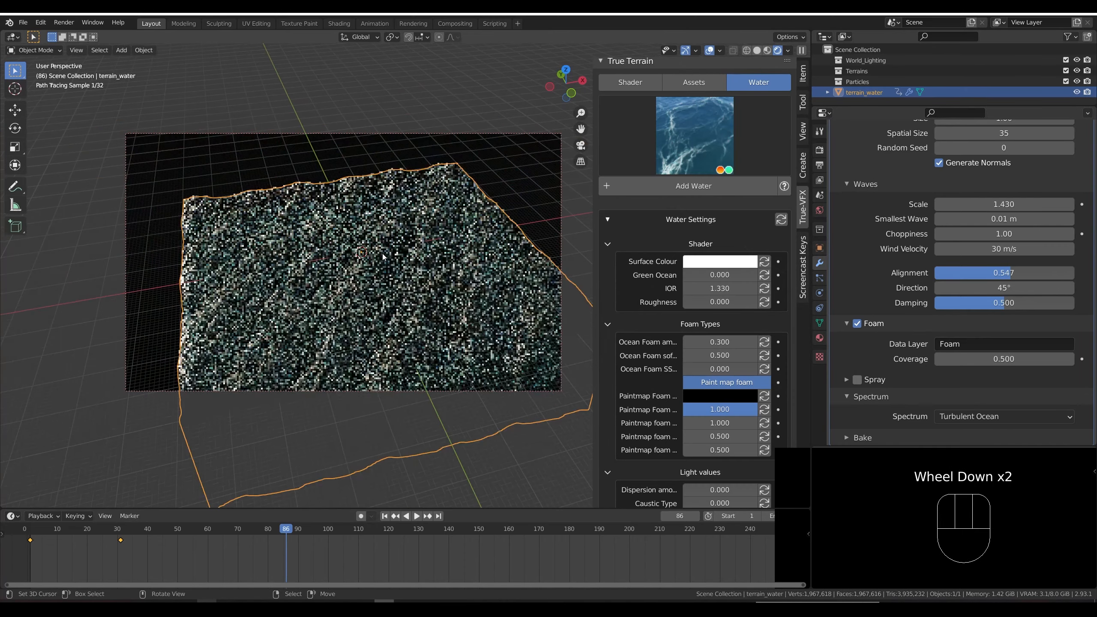
mouse_move(382, 254)
middle_down()
mouse_move(434, 238)
mouse_move(304, 252)
middle_up()
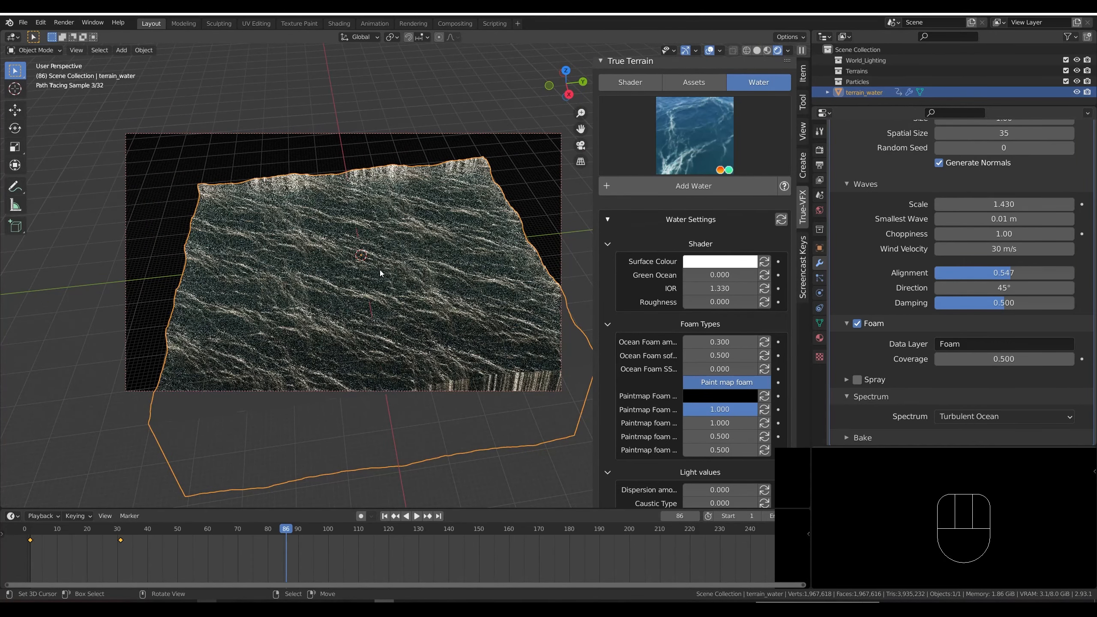
click(717, 355)
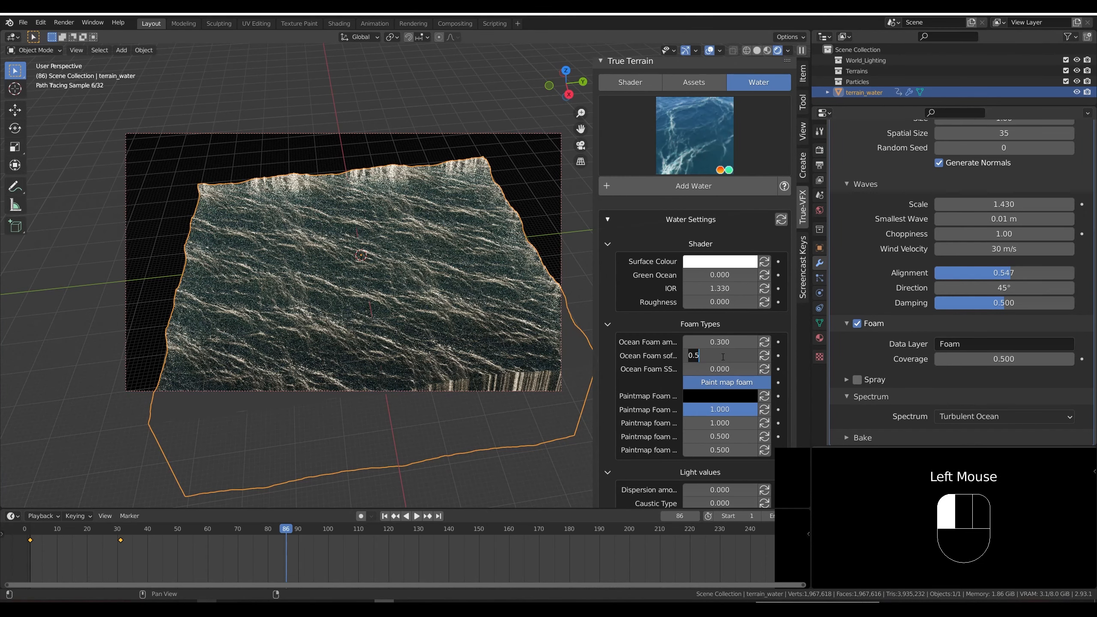
text(.05)
key(Return)
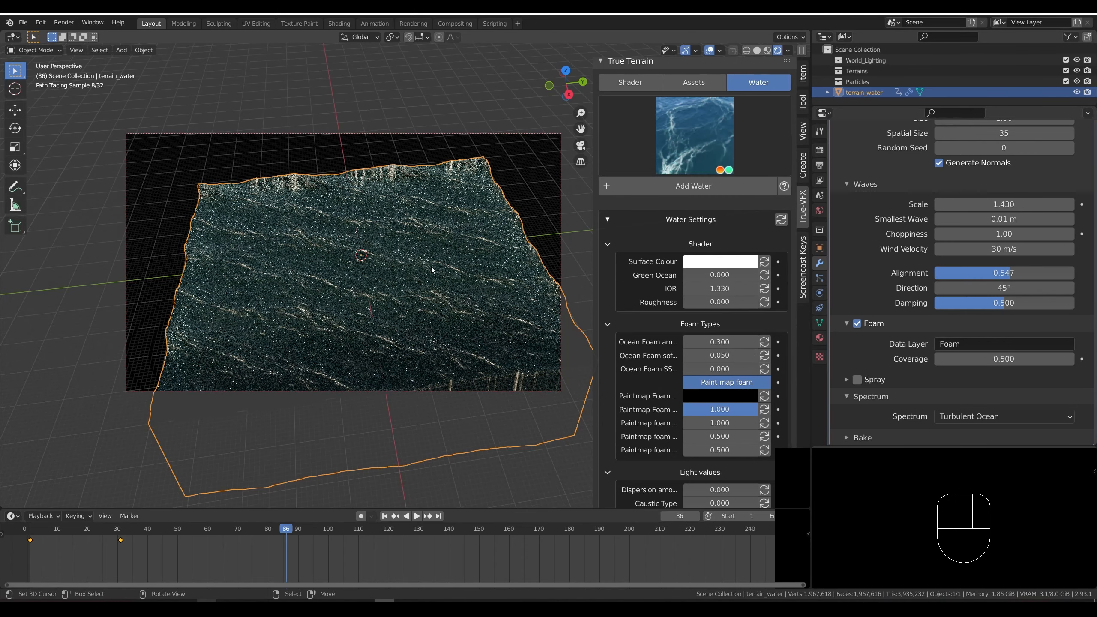
mouse_move(442, 250)
middle_down()
mouse_move(466, 243)
mouse_move(401, 244)
mouse_move(458, 239)
middle_up()
scroll(401, 243, up, 2)
scroll(458, 239, up, 1)
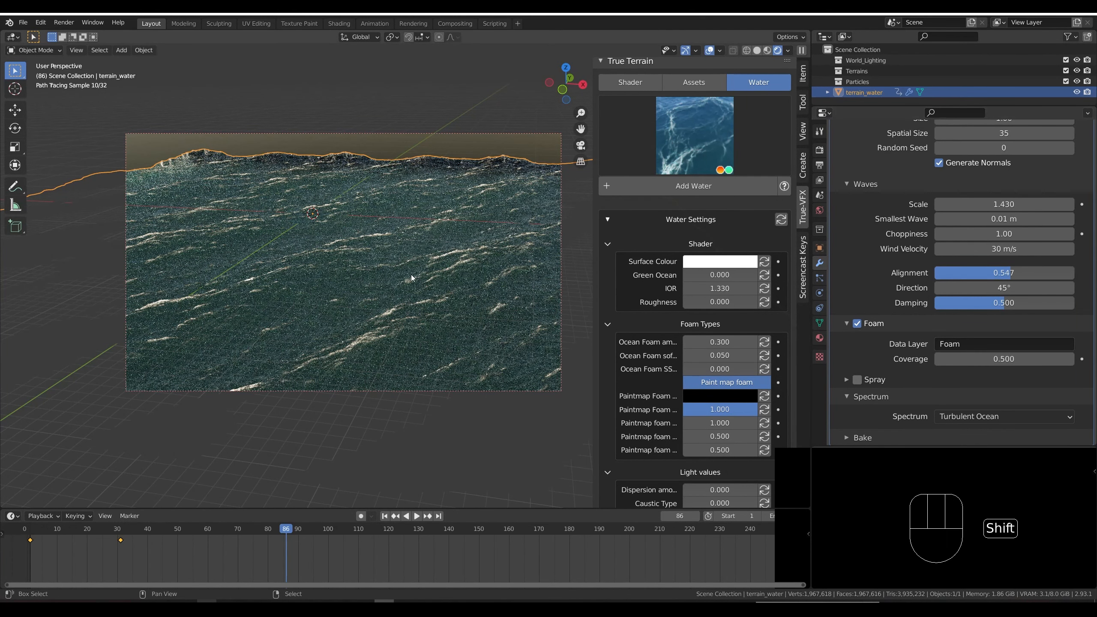
Test the wave playback in solid shading and set the Subsurface modifier's viewport levels to 2.
key(shift+z)
mouse_move(442, 271)
shift+middle_down()
mouse_move(425, 248)
mouse_move(444, 262)
shift+middle_up()
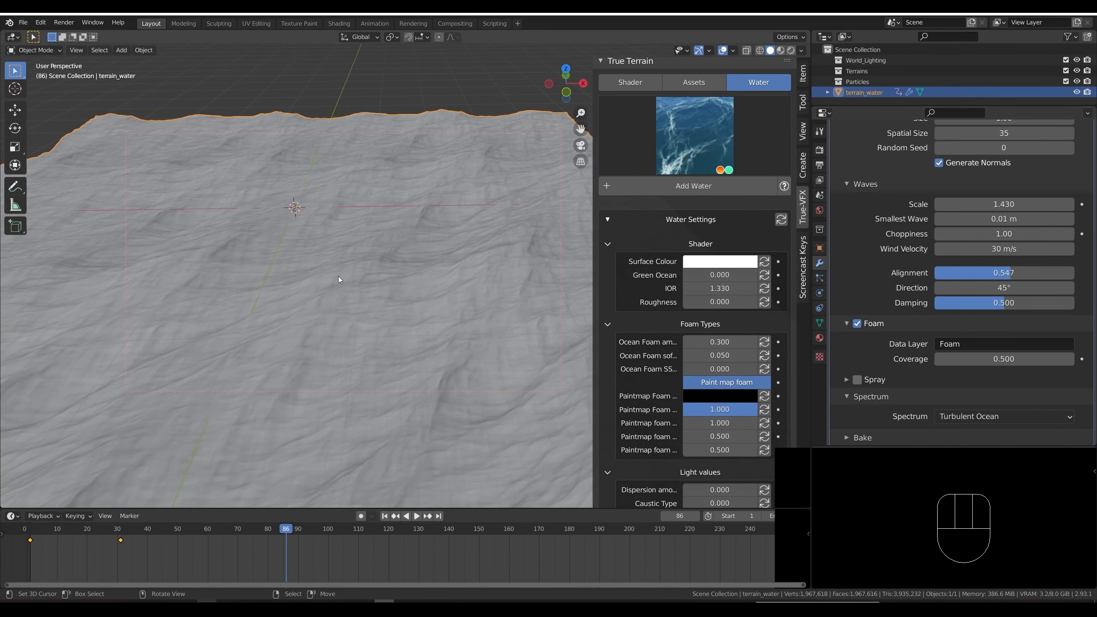
key(alt+a)
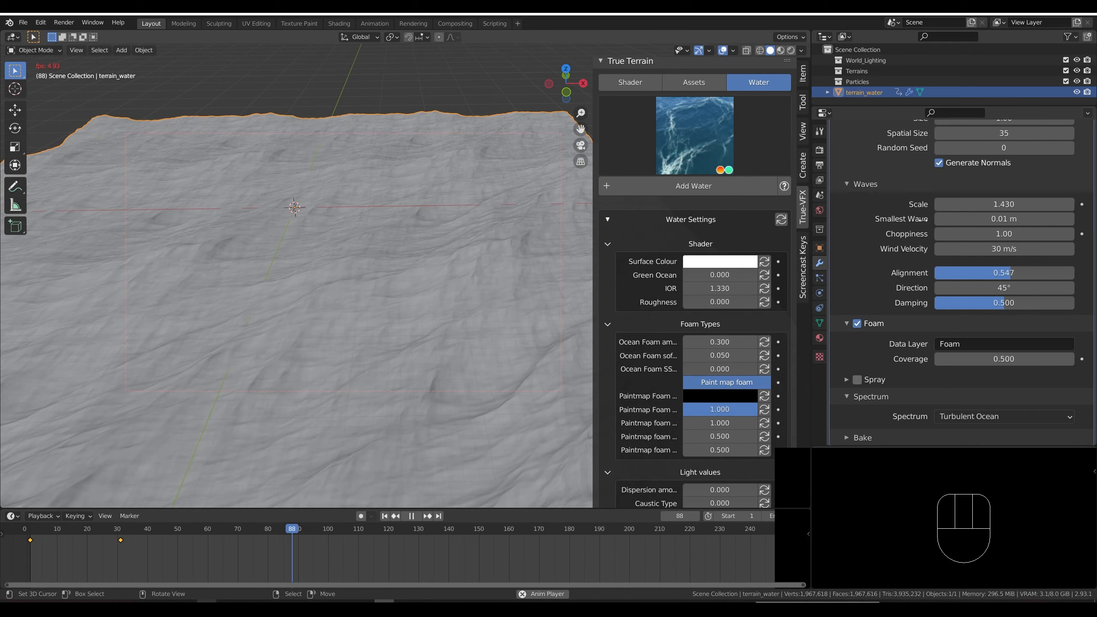
key(alt+a)
scroll(926, 235, up, 7)
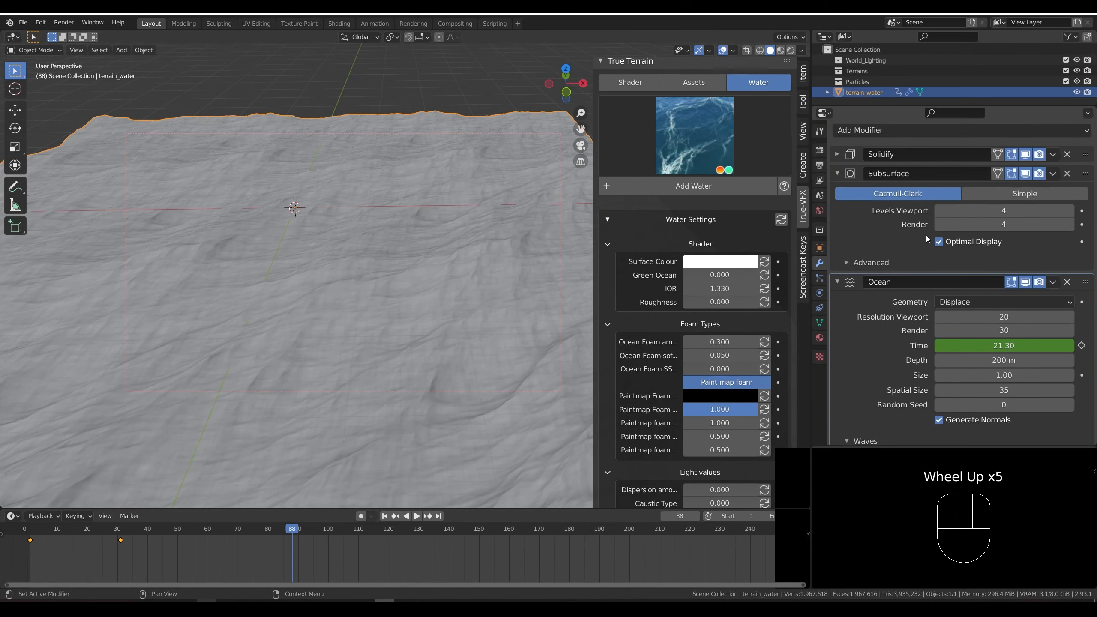
click(940, 238)
click(940, 239)
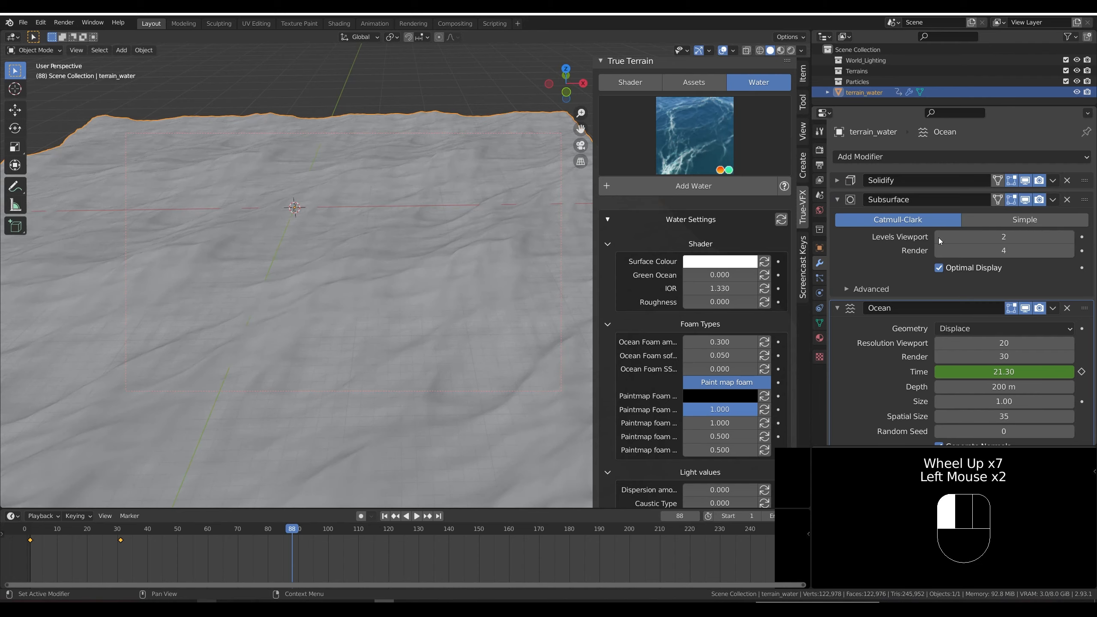
Collapse the Subsurface and Ocean modifiers, play the waves to frame 100 and preview them in rendered shading.
click(837, 199)
click(836, 218)
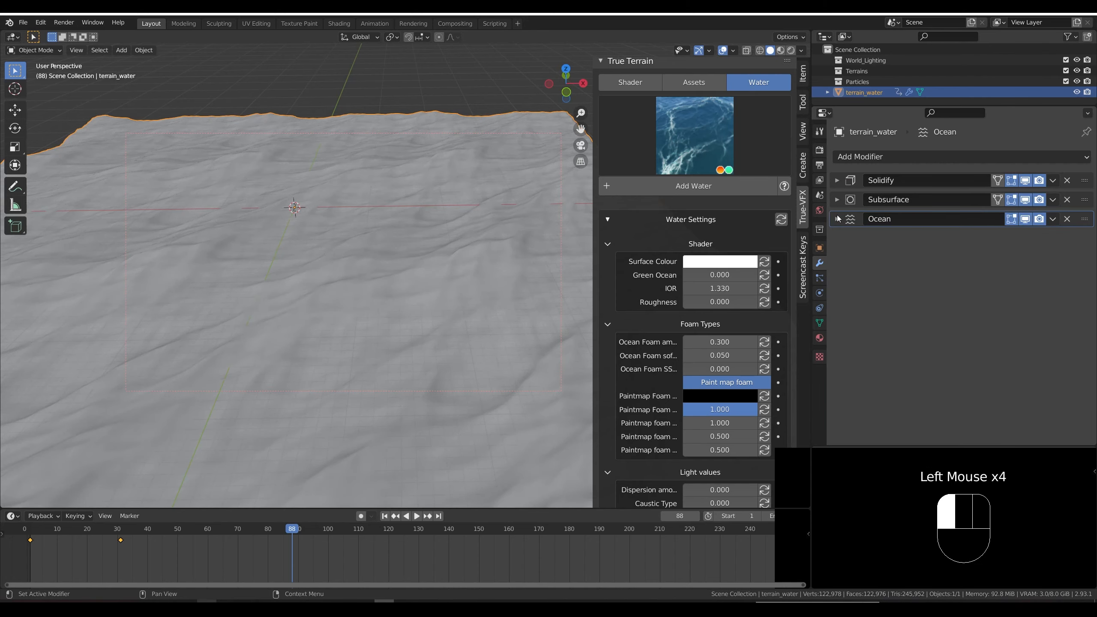
key(alt+a)
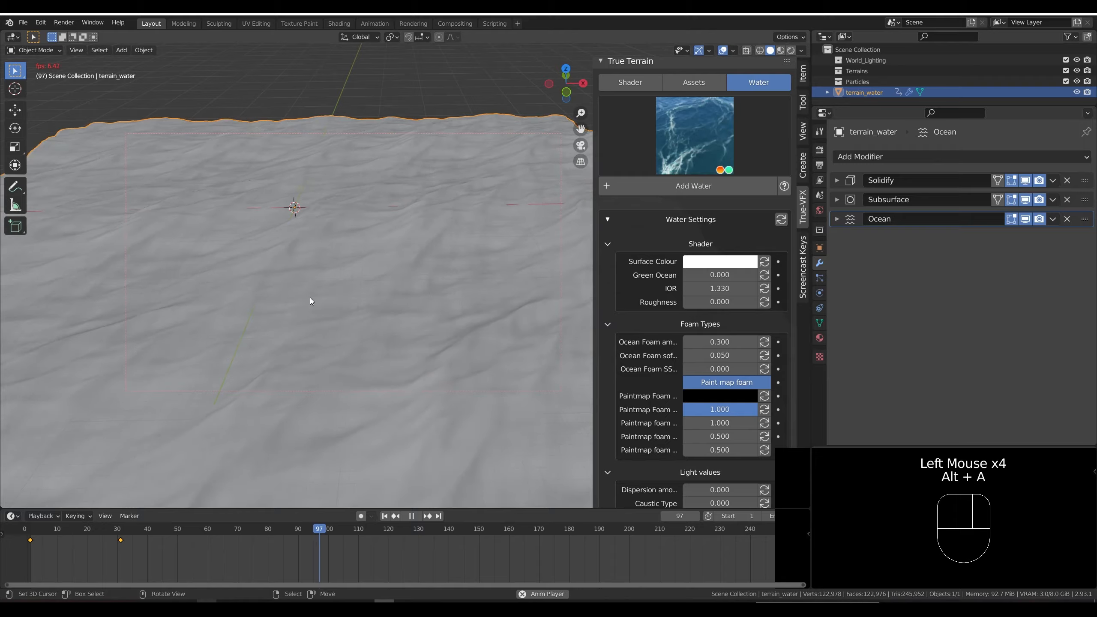
key(alt+a)
key(shift+z)
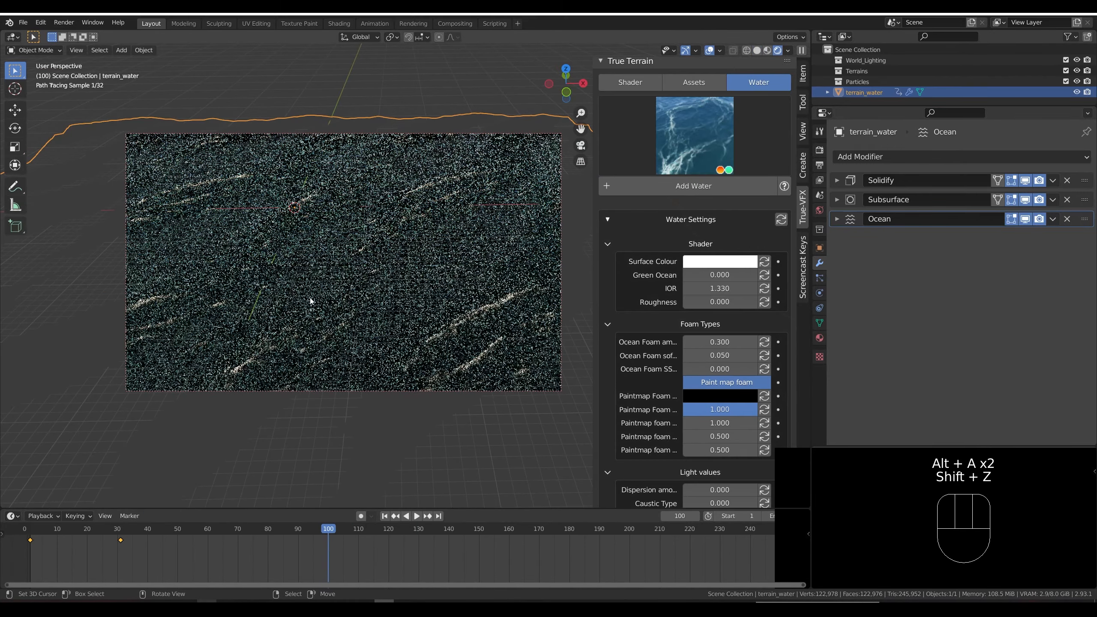
Add a camera to the scene.
middle_drag(316, 302, 397, 269)
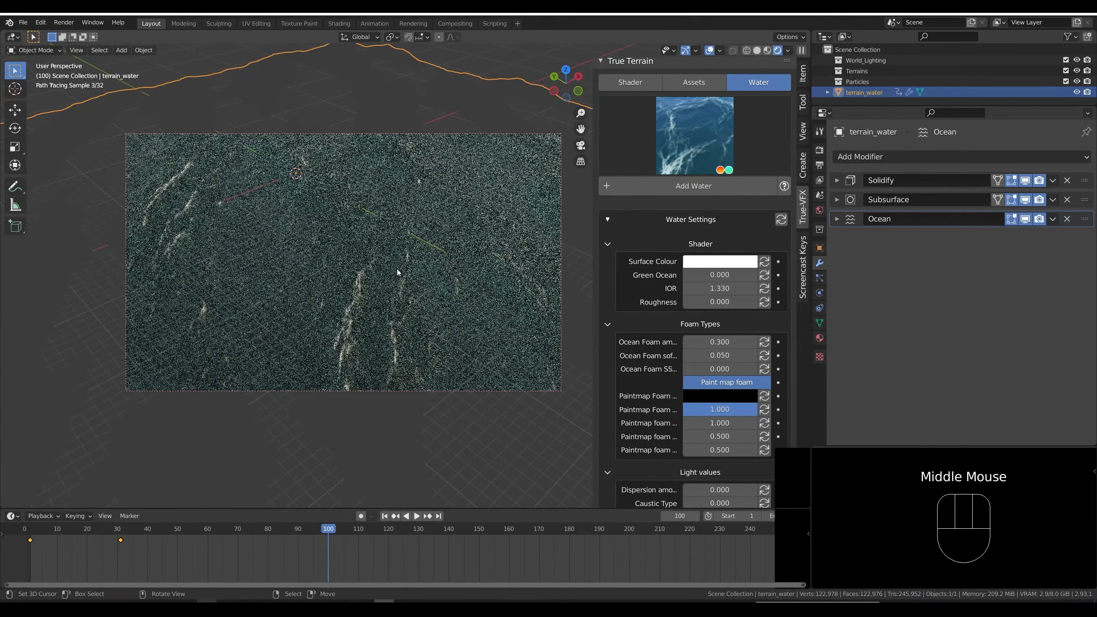
key(shift+a)
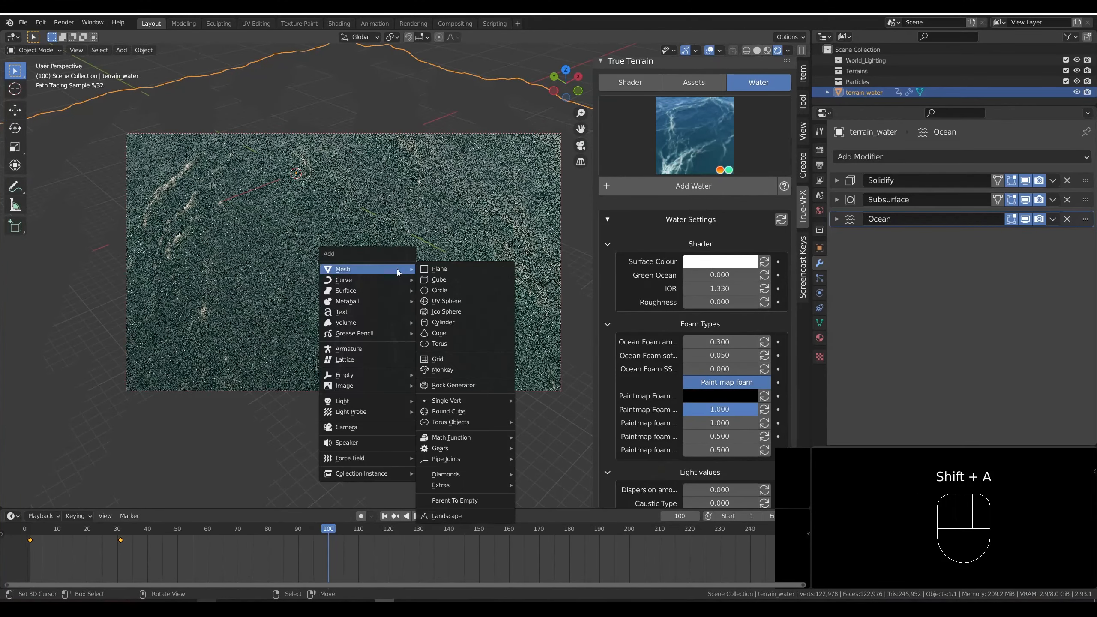
click(377, 428)
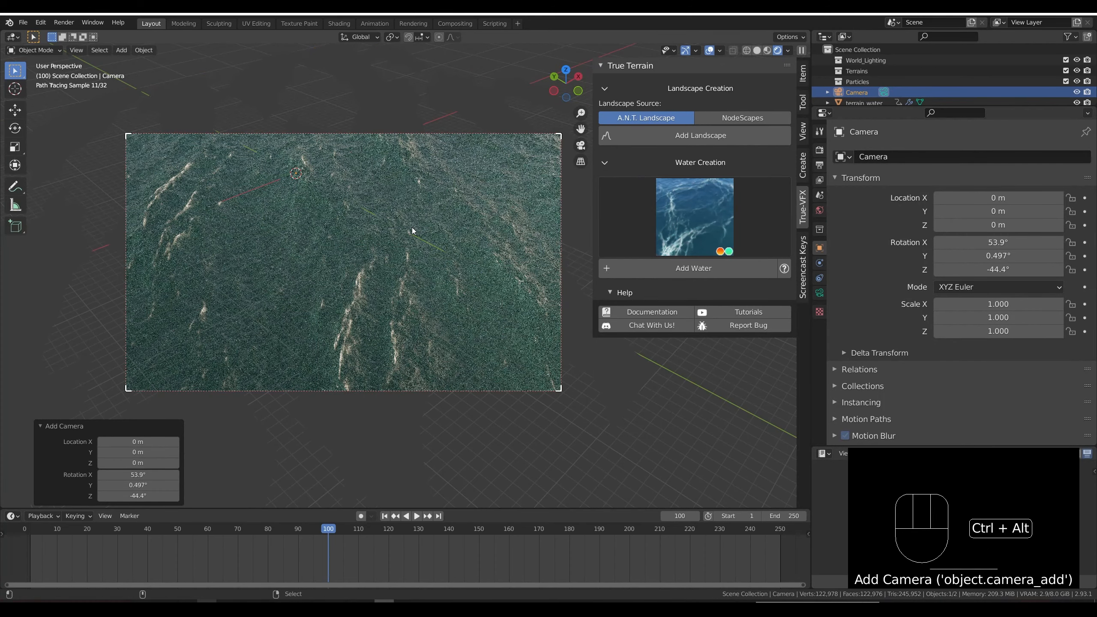
Align the camera to the current view, fly it down over the waves to about 8.6 m height, and preview it in rendered shading.
key(ctrl+alt+KP_0)
key(shift+f)
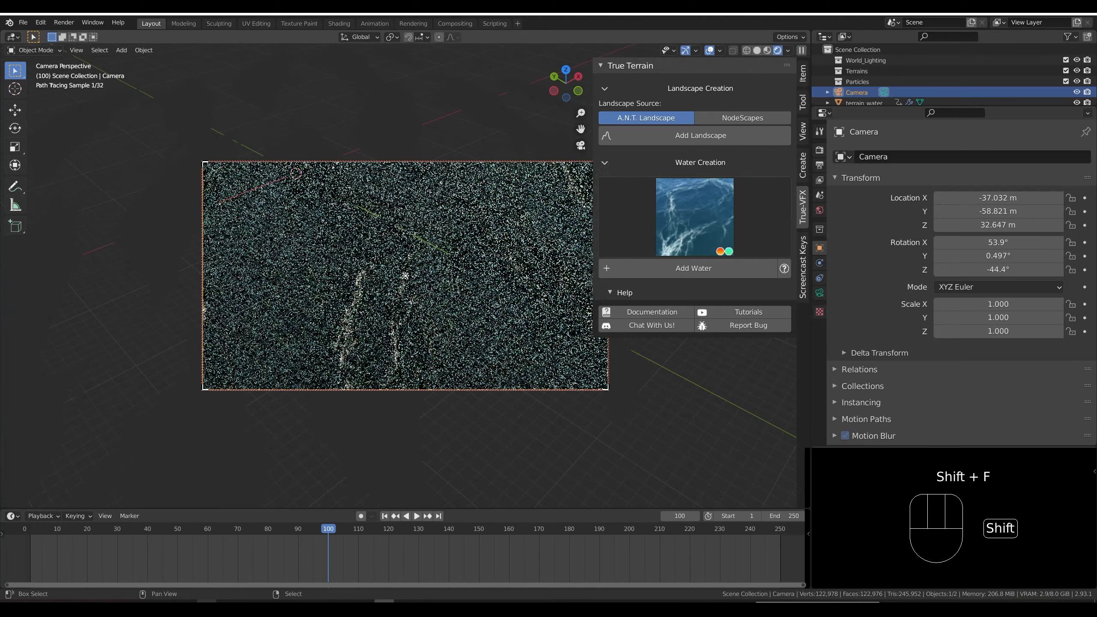
key(shift+z)
key(shift+f)
key(q)
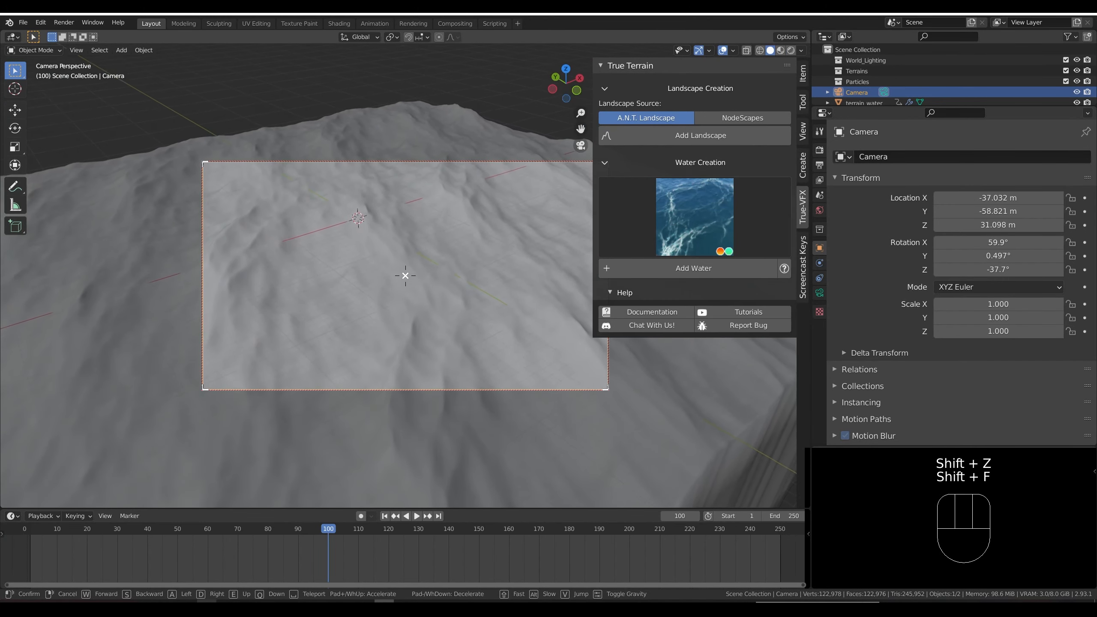
key(w)
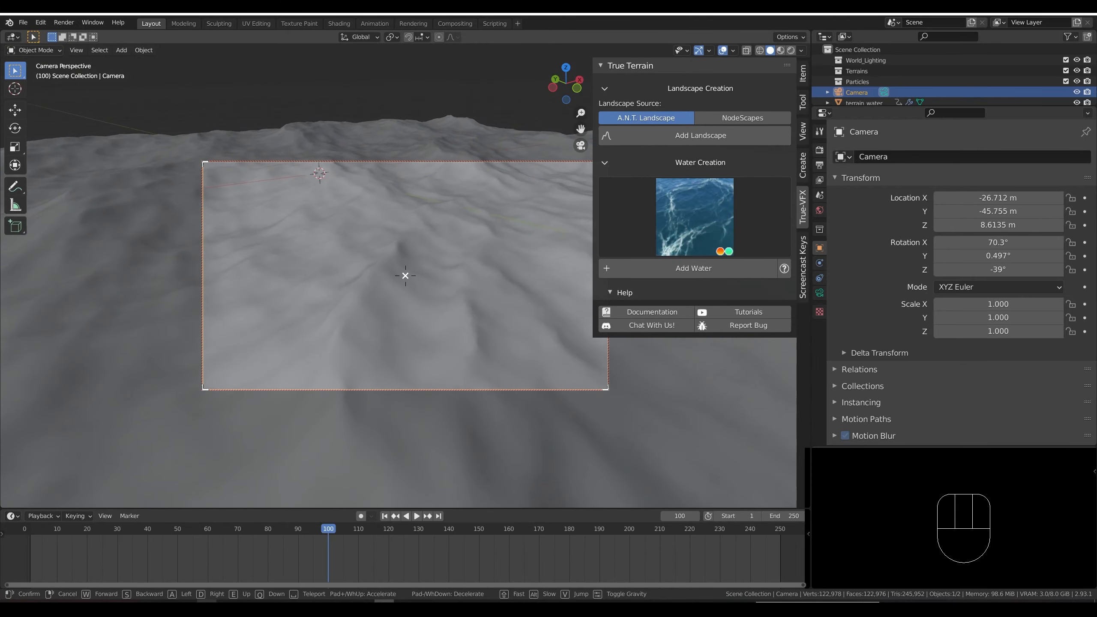
click(404, 275)
key(shift+z)
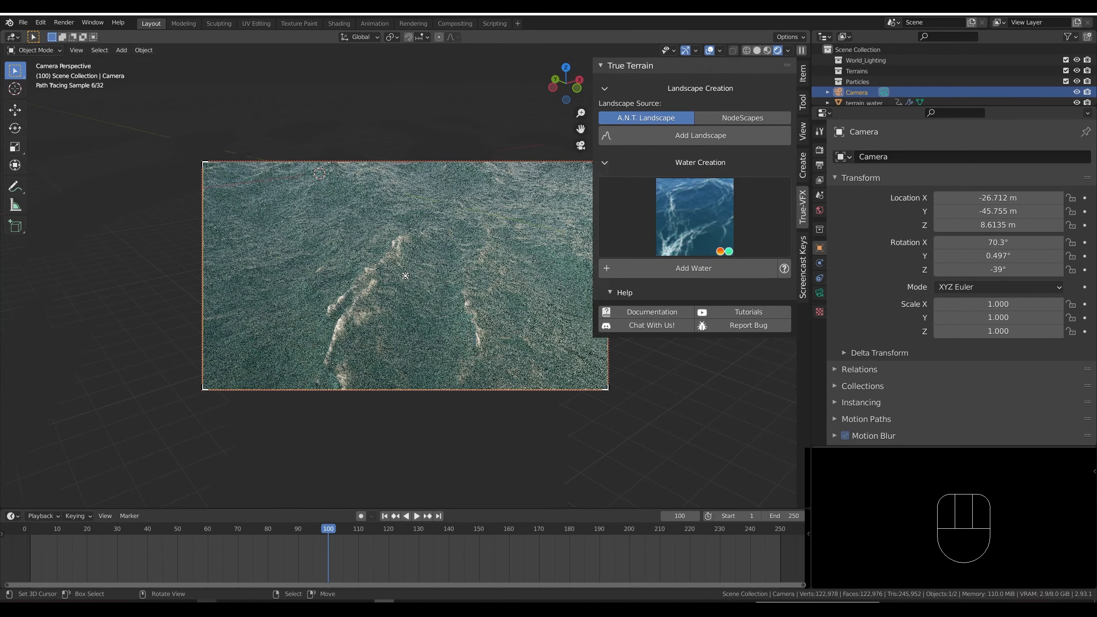
Select the water and set its Ocean Foam amount to 0.5 and Ocean Foam softness to 0.1.
right_click(391, 257)
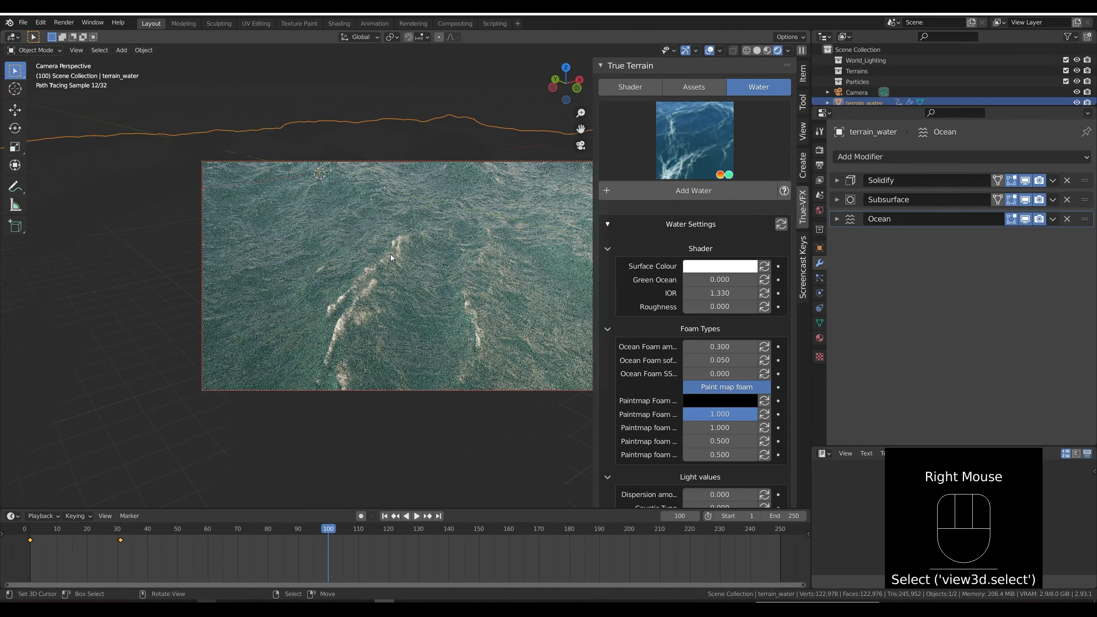
click(723, 346)
text(0.5)
key(Return)
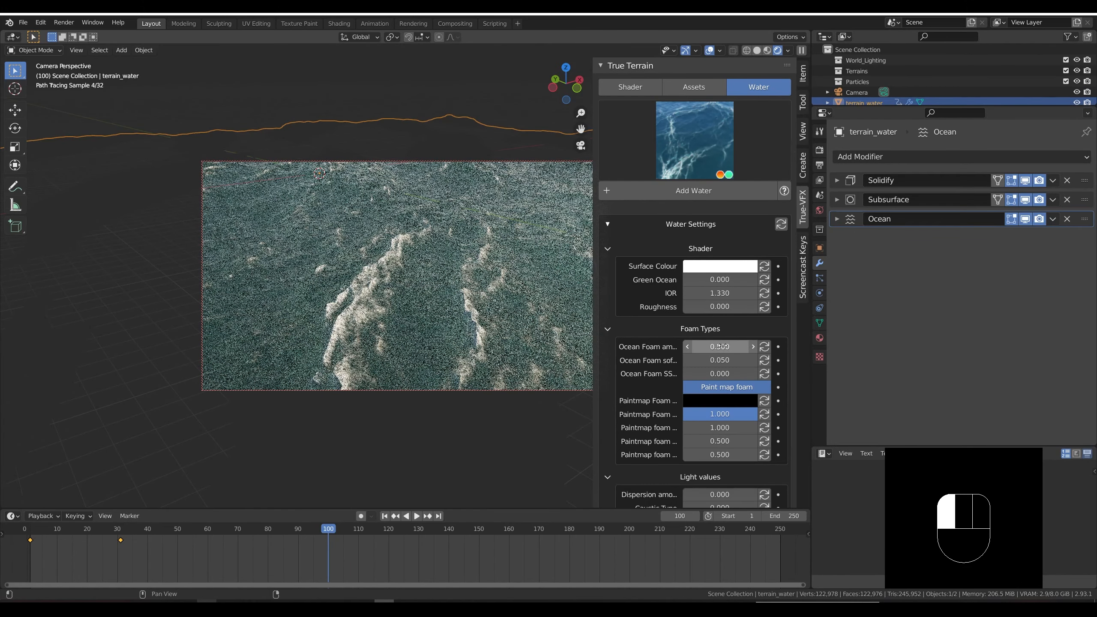
click(728, 360)
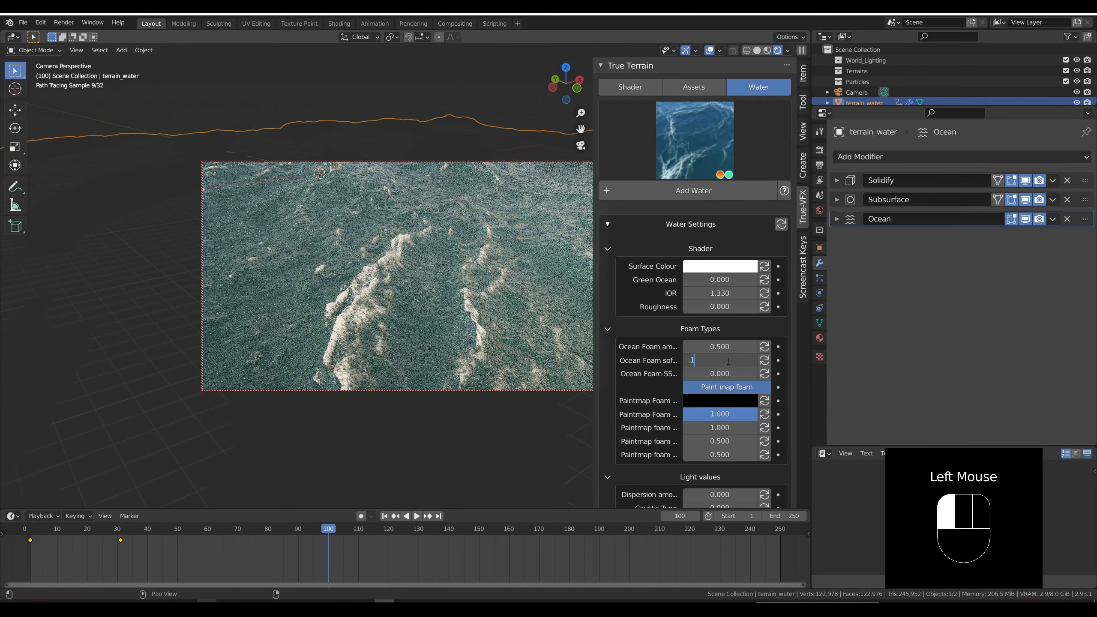
text(.1)
key(Return)
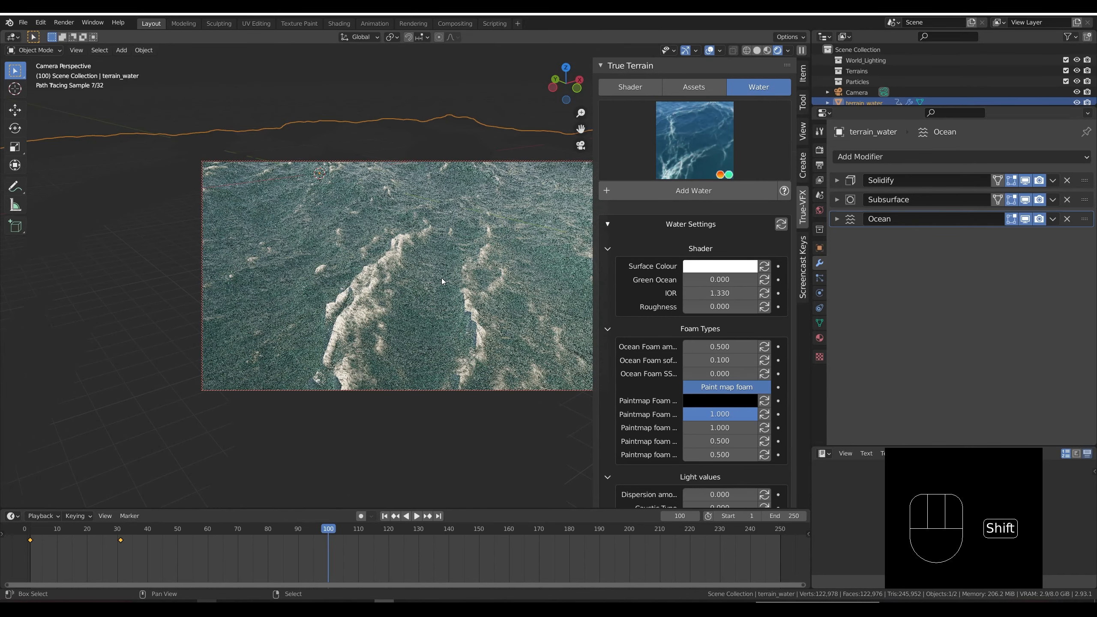
Return the viewport to solid shading, render frame 100 from the camera, and check the foam on the large wave.
key(shift+z)
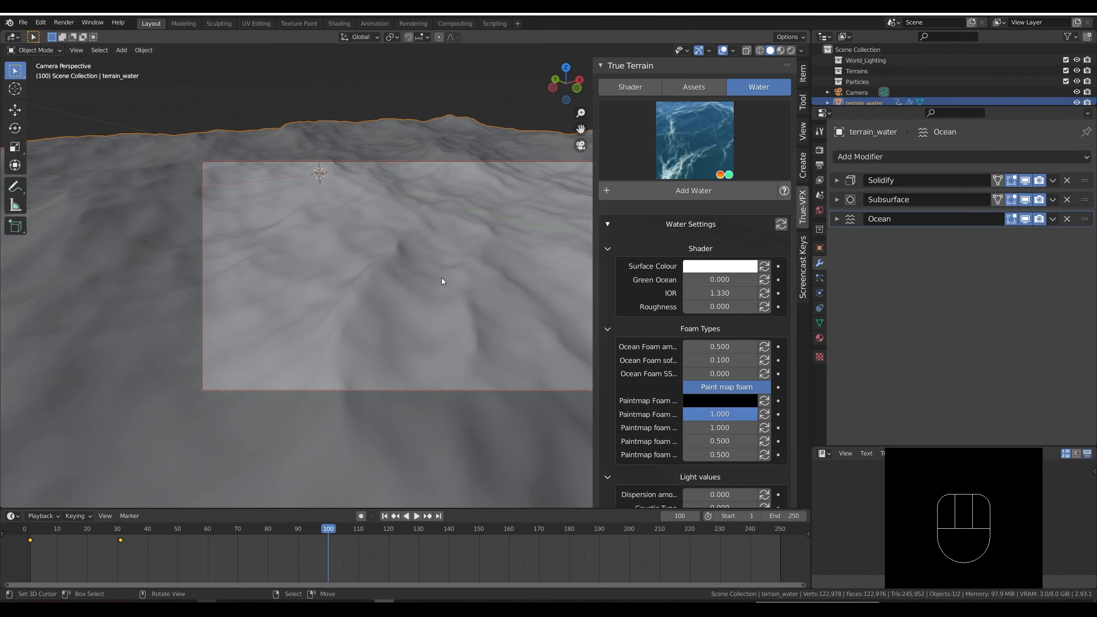
key(F12)
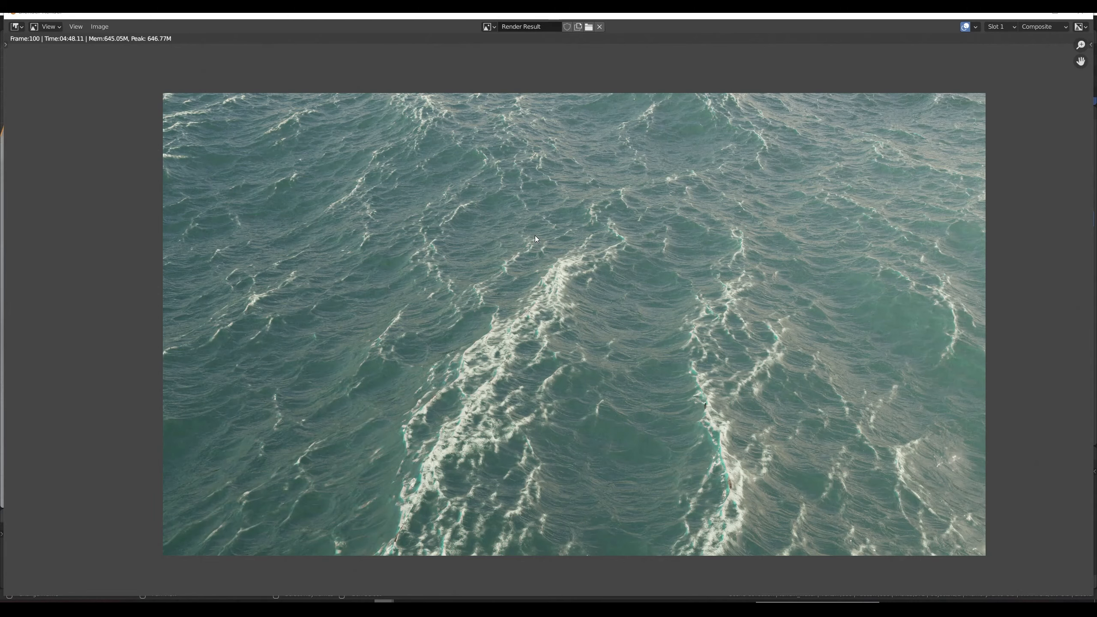
scroll(542, 301, up, 5)
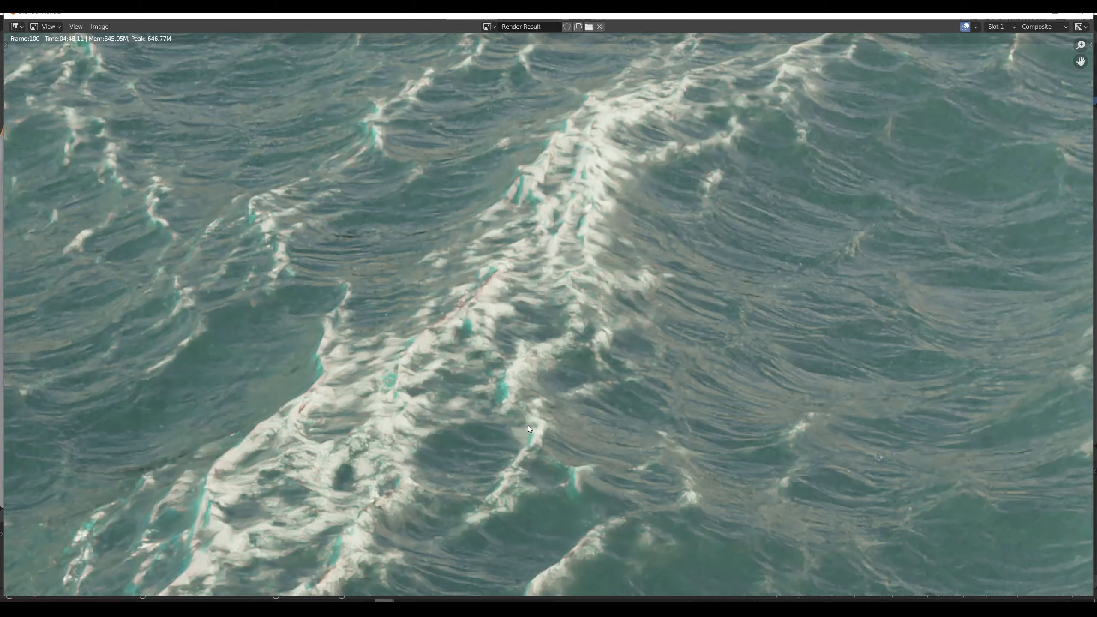
scroll(528, 424, down, 5)
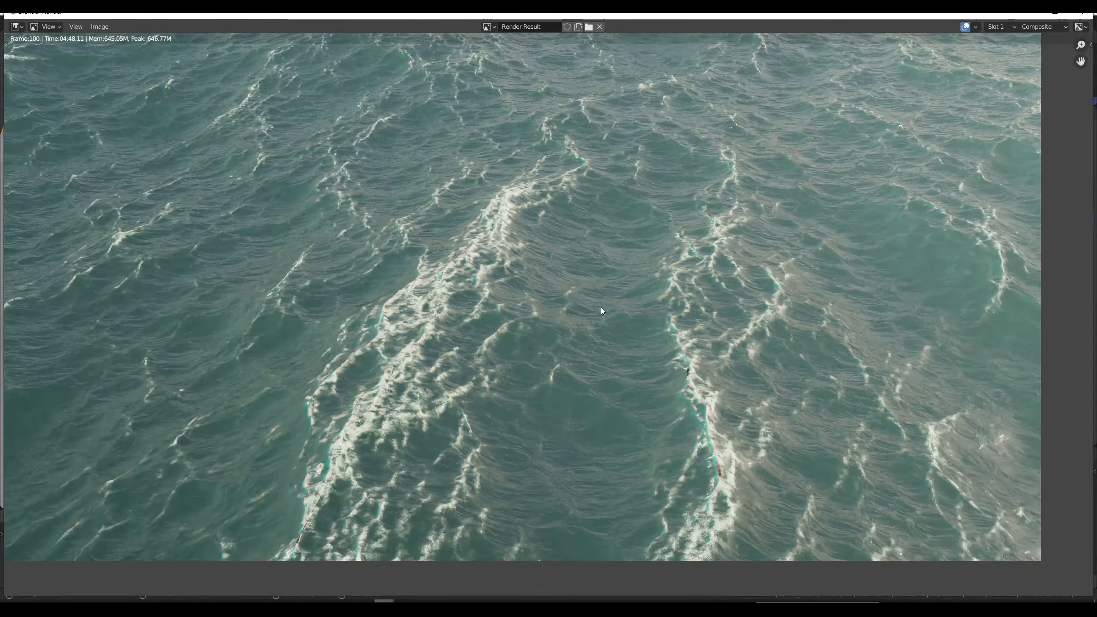
scroll(602, 310, down, 1)
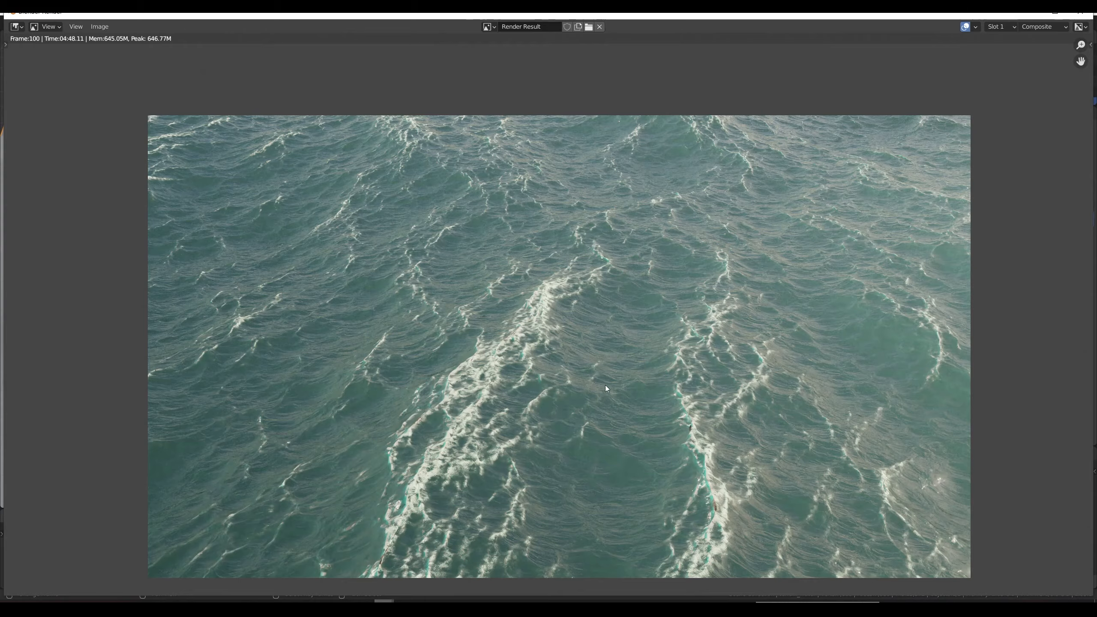
Examine the foam and dark spots along the second wave crest in the render up close, and leave the render window.
middle_drag(622, 400, 478, 273)
scroll(542, 307, up, 8)
middle_drag(541, 247, 548, 362)
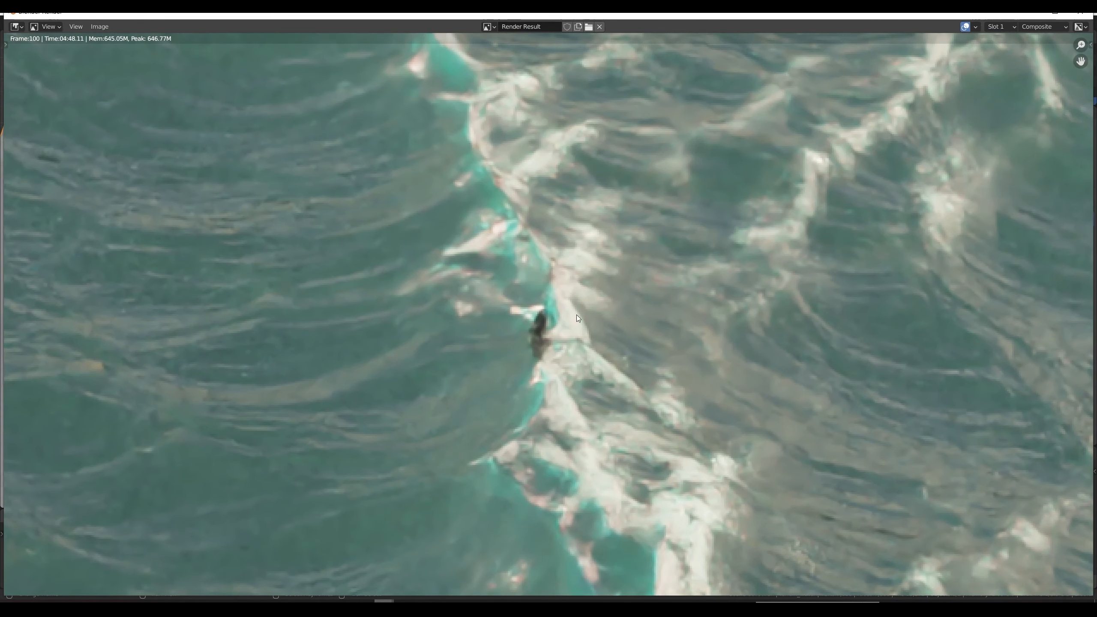
mouse_move(606, 449)
middle_down()
mouse_move(592, 171)
mouse_move(617, 289)
middle_up()
scroll(668, 439, down, 1)
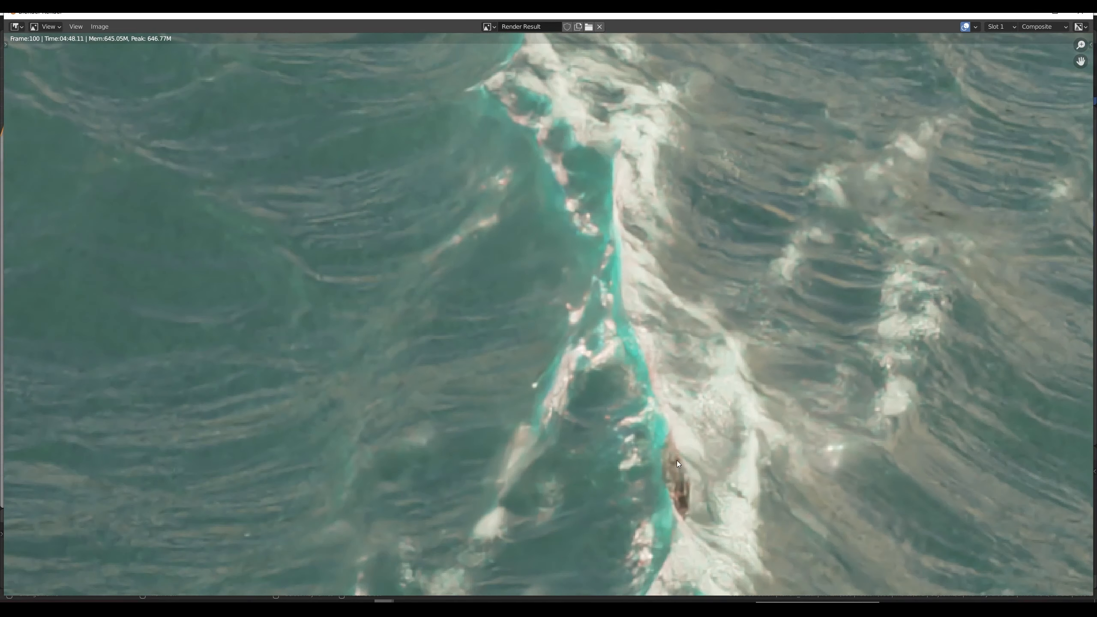
middle_drag(675, 455, 693, 481)
scroll(574, 250, down, 7)
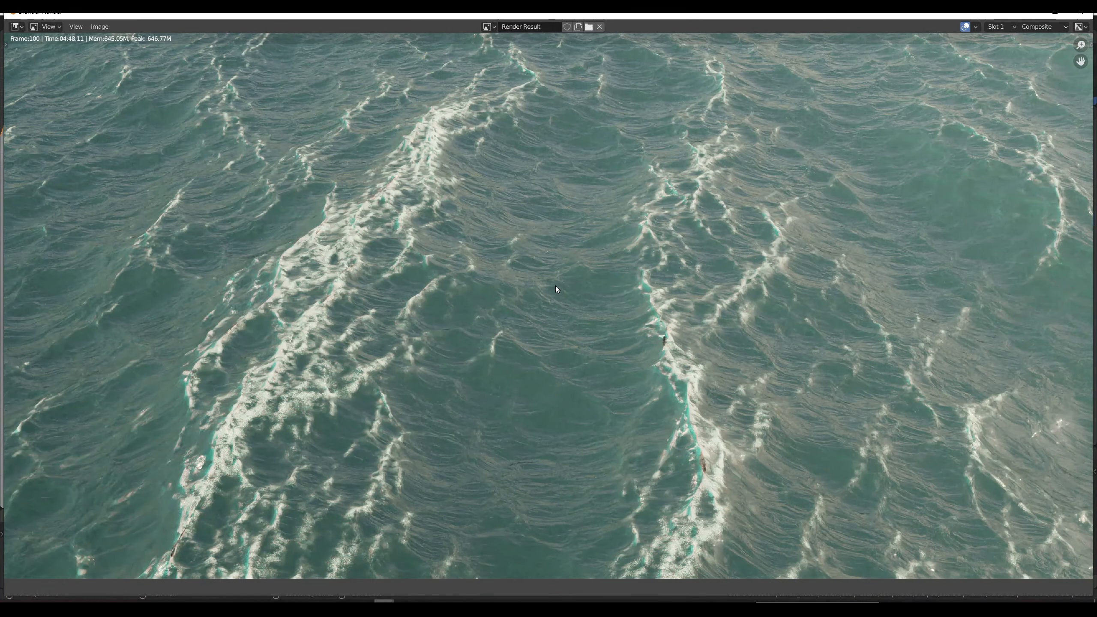
click(1029, 14)
Expand the water's Ocean modifier and review its resolution, time and wave settings.
click(838, 219)
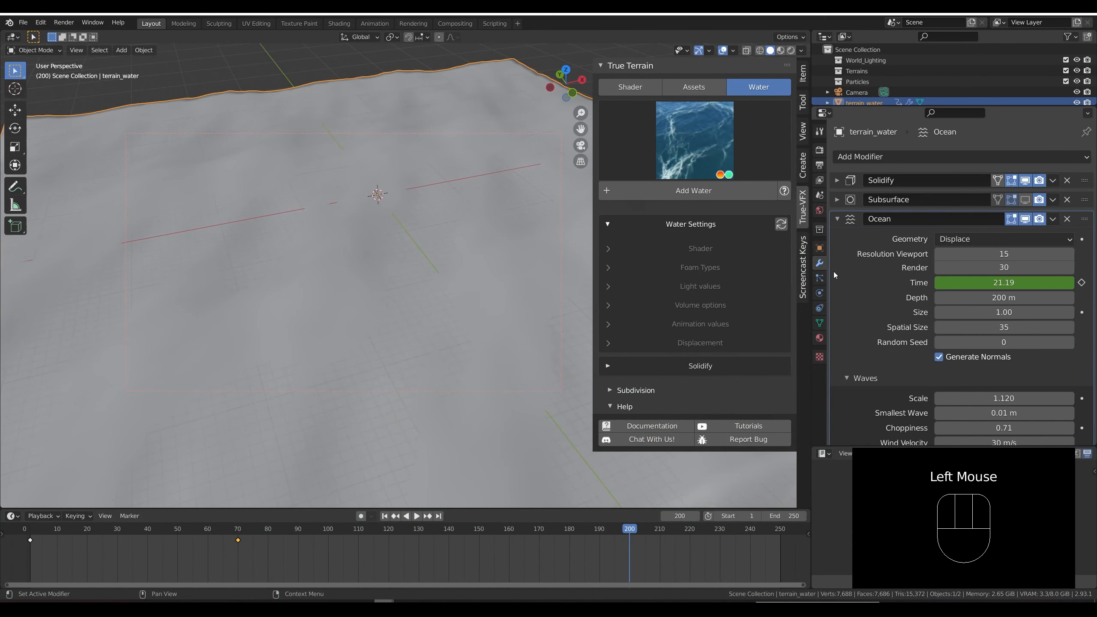
scroll(859, 298, down, 2)
scroll(896, 317, up, 2)
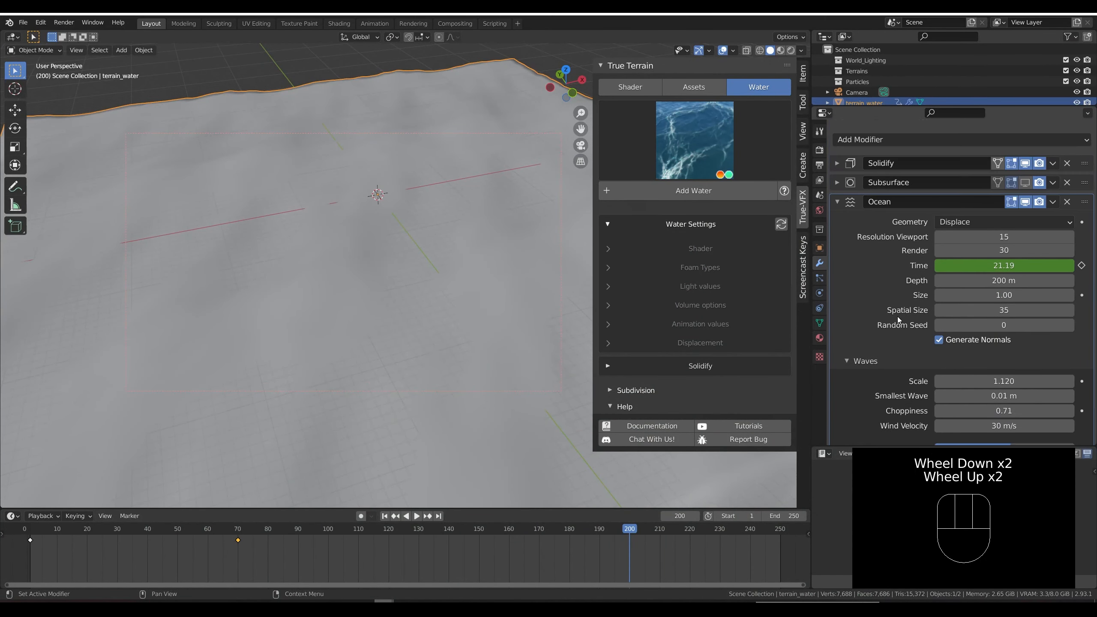
scroll(897, 317, up, 1)
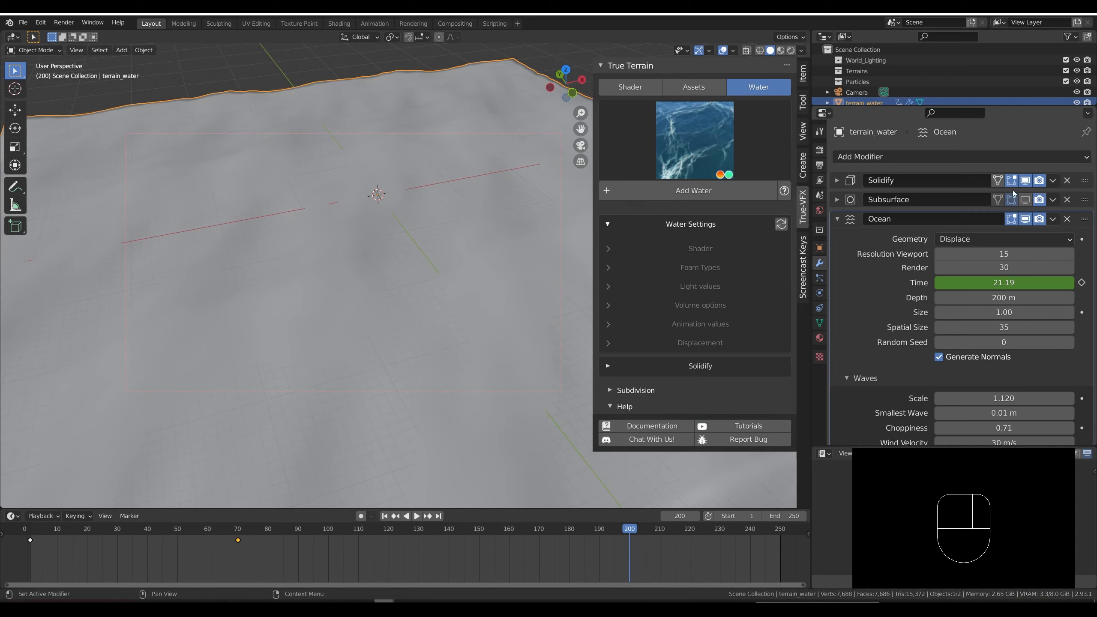
scroll(953, 210, down, 3)
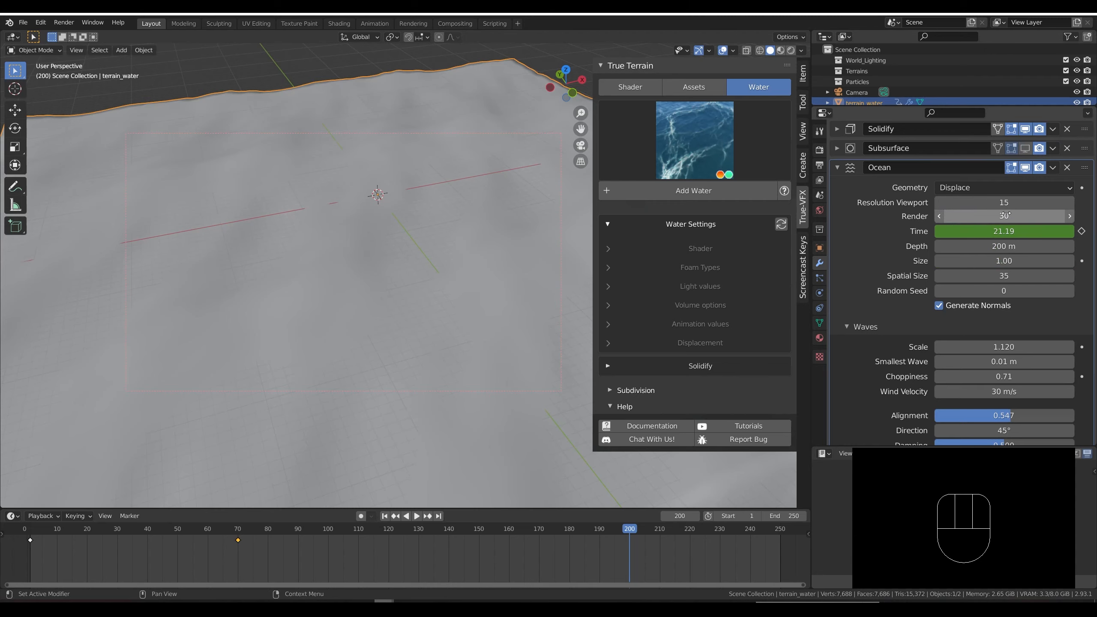
scroll(439, 259, down, 2)
Play the wave animation in the solid viewport and watch the water surface from a closer angle.
mouse_move(439, 259)
shift+middle_down()
mouse_move(428, 238)
mouse_move(449, 259)
shift+middle_up()
key(alt+a)
scroll(449, 259, up, 3)
middle_drag(449, 259, 418, 221)
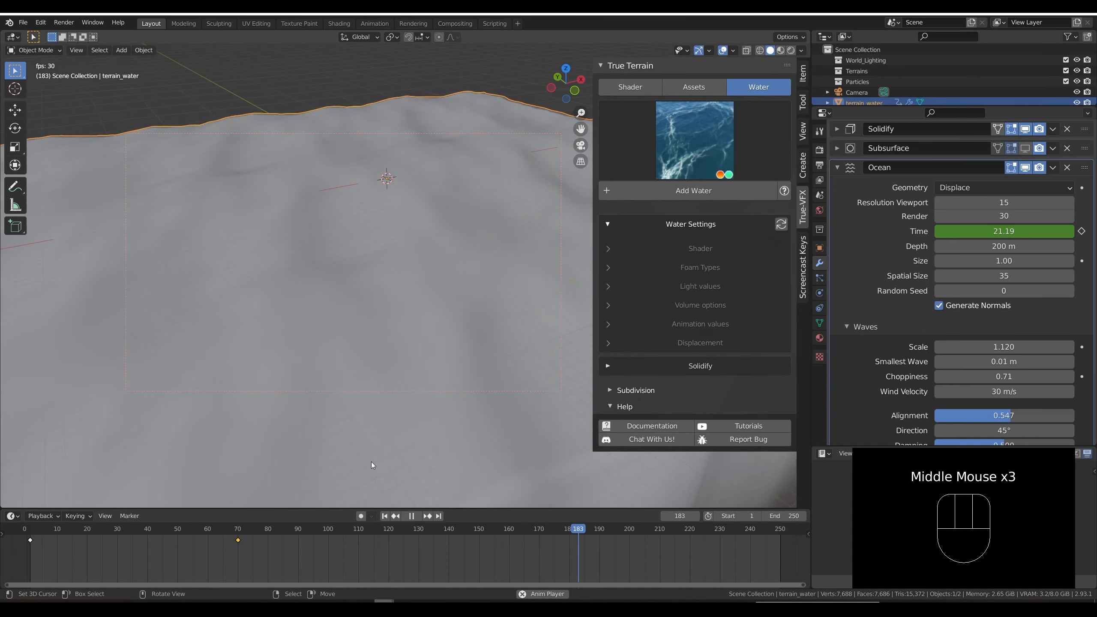
Move the second Ocean Time keyframe to frame 40 and watch the resulting wave speed.
right_click(219, 549)
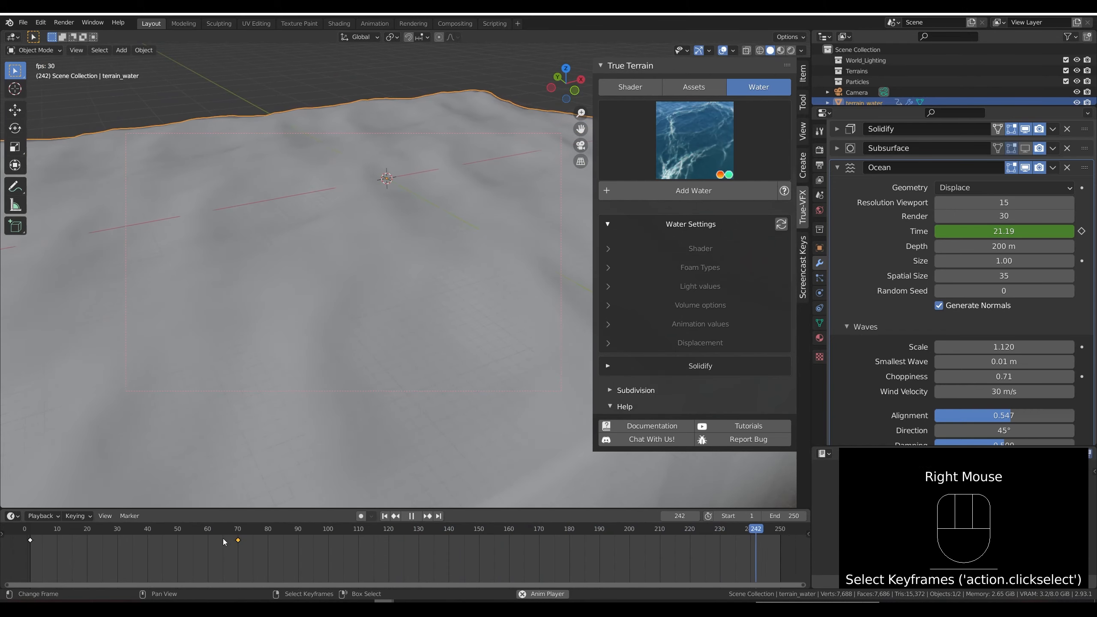
key(b)
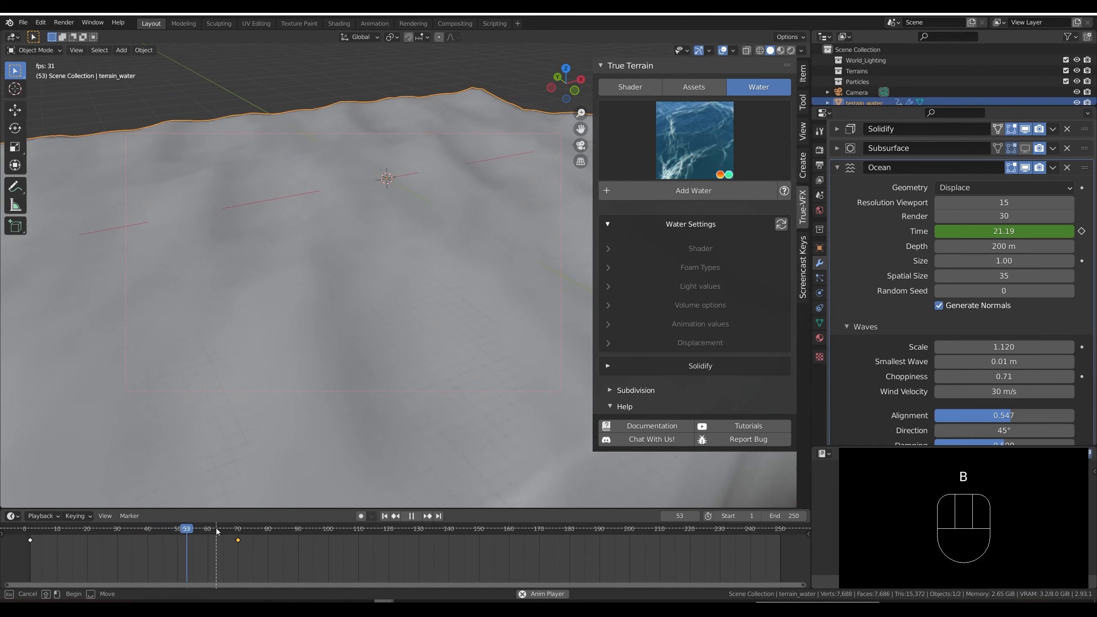
drag(215, 528, 258, 549)
key(a)
key(b)
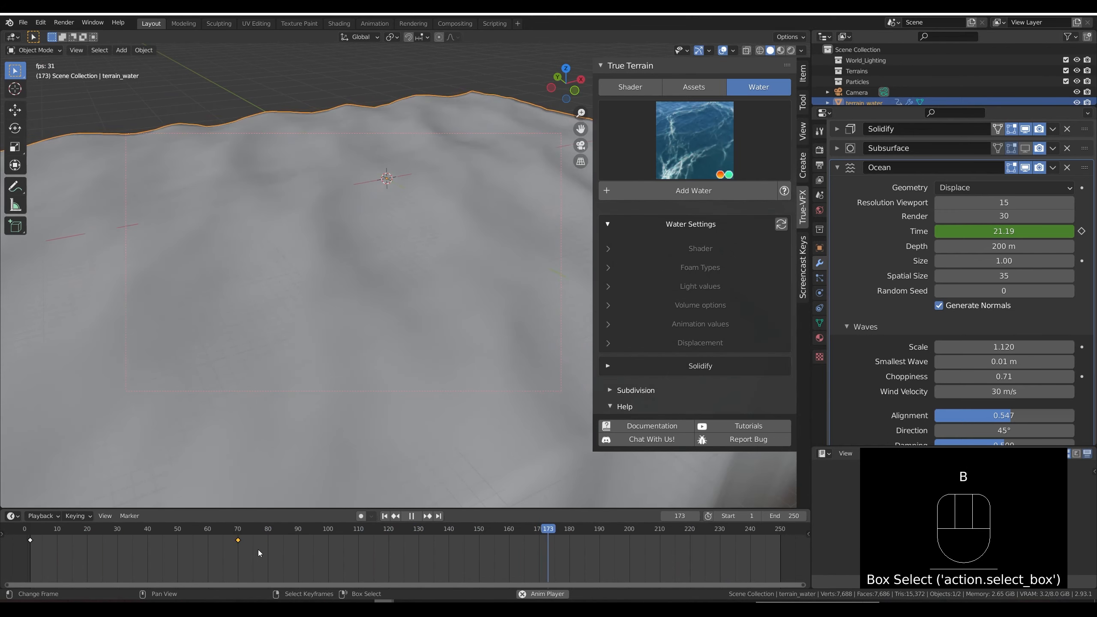
key(g)
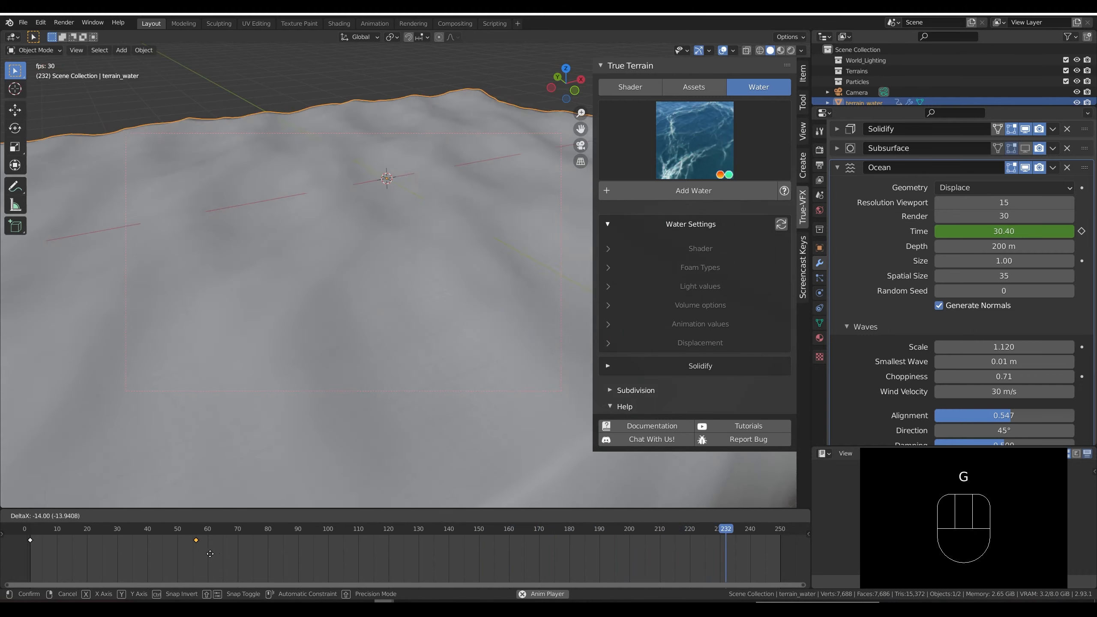
click(168, 548)
scroll(377, 264, down, 3)
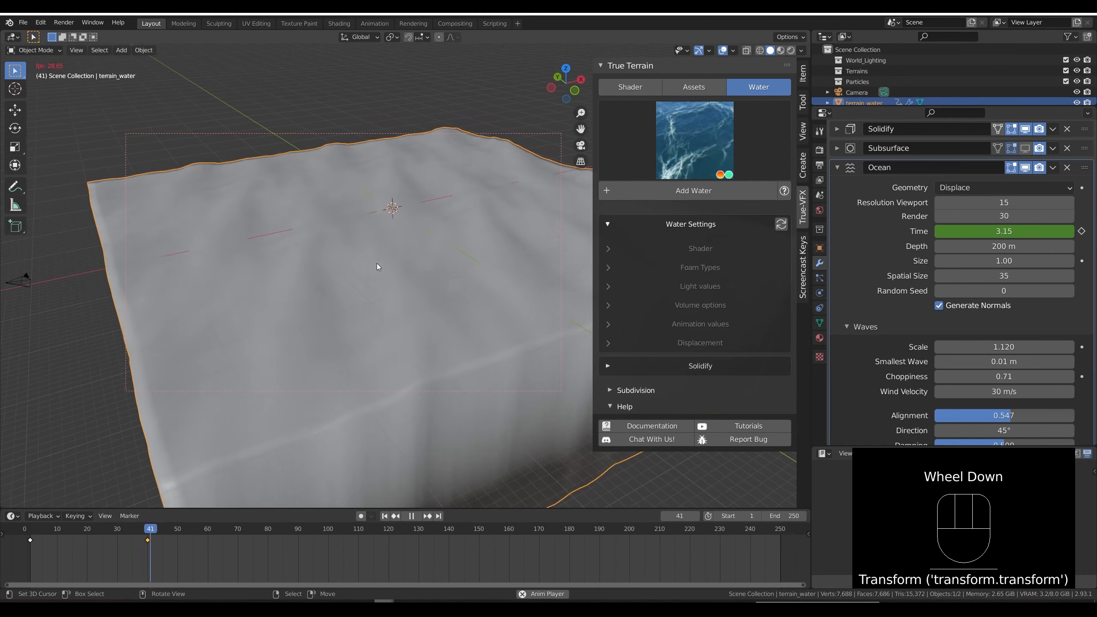
middle_drag(377, 264, 435, 379)
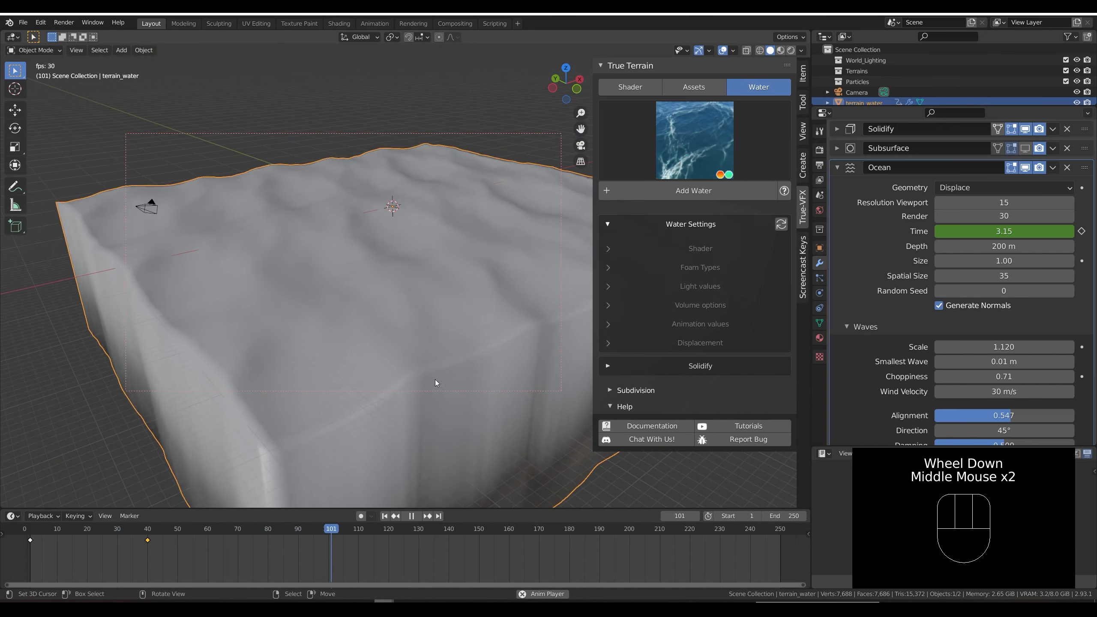
Try moving the second Ocean Time keyframe to frame 110 and watch the resulting wave speed.
key(g)
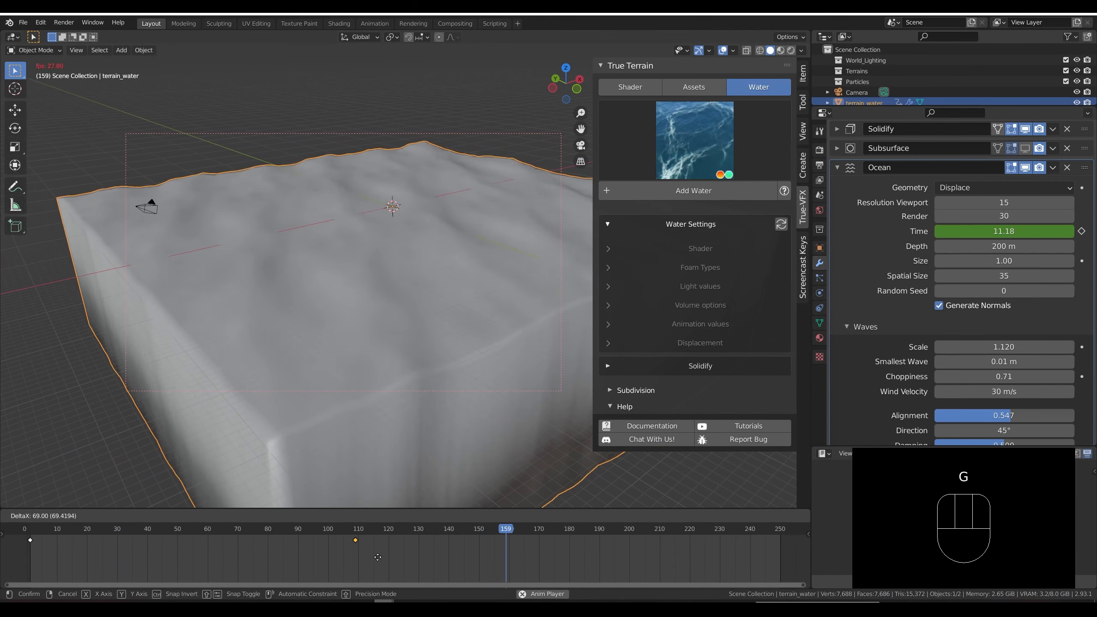
click(379, 555)
middle_drag(439, 331, 363, 302)
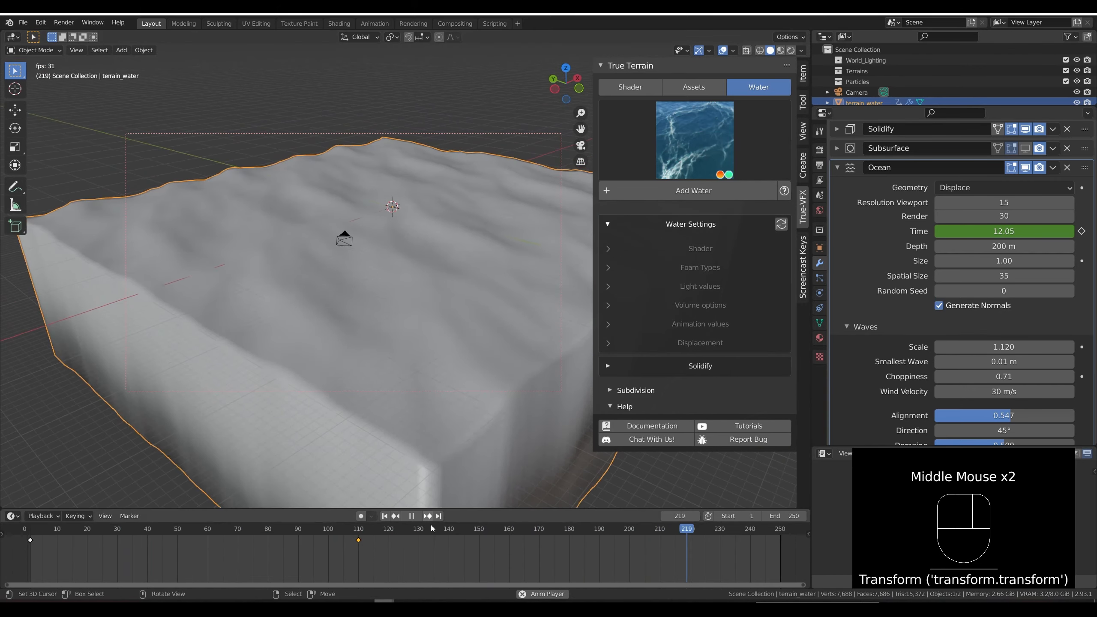
Move the second Ocean Time keyframe back to frame 40 and view the waves again.
key(g)
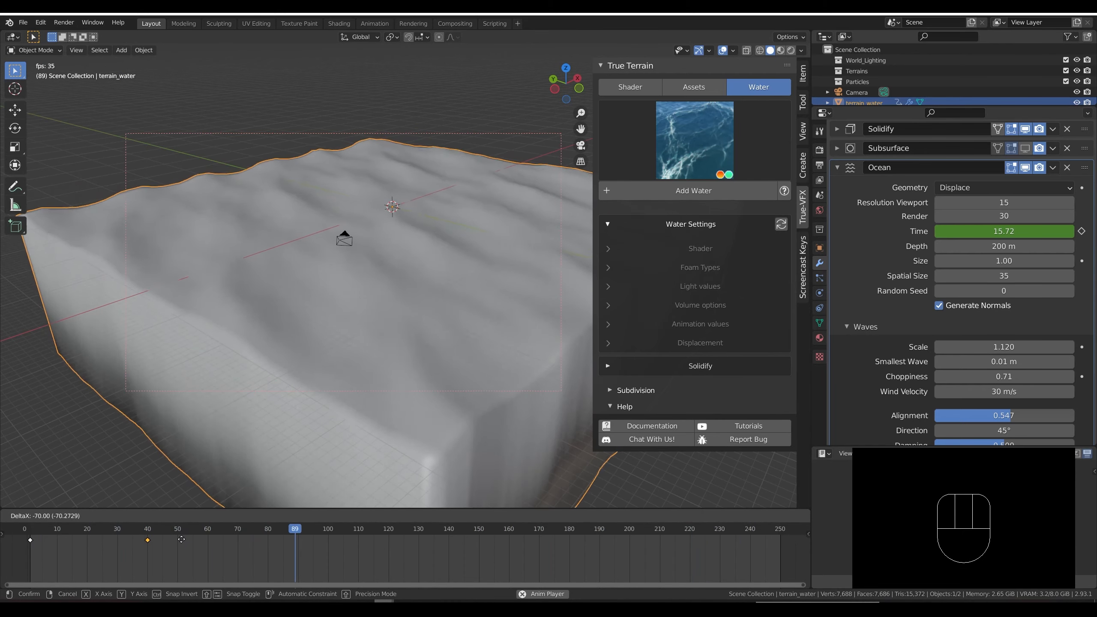
click(183, 538)
shift+middle_drag(488, 261, 440, 295)
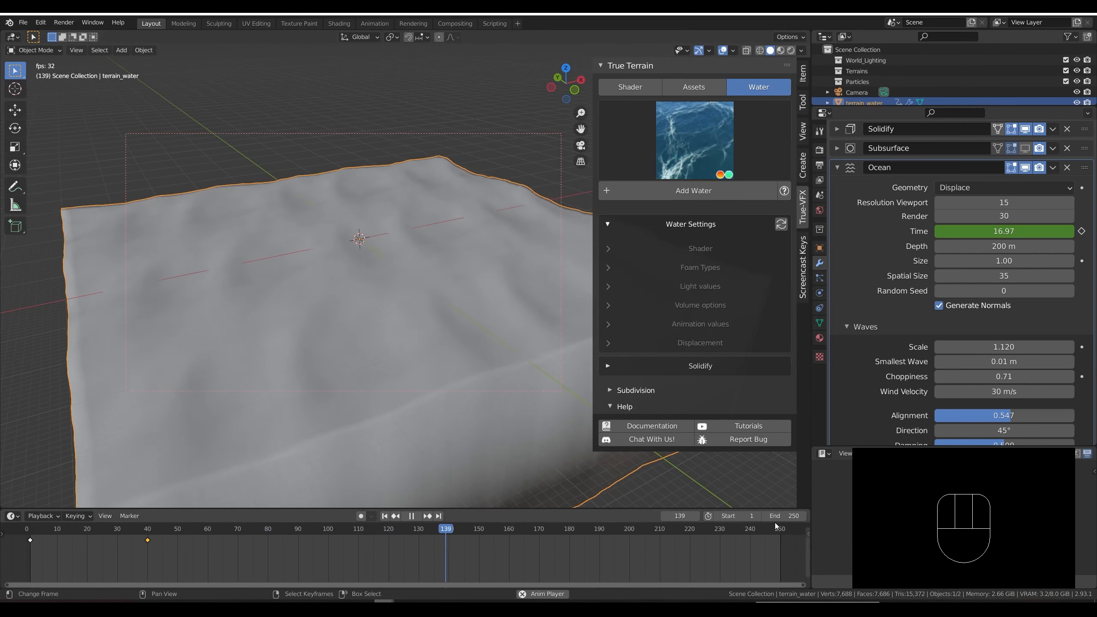
Set the scene's end frame to 5000.
click(786, 516)
text(5000)
key(Return)
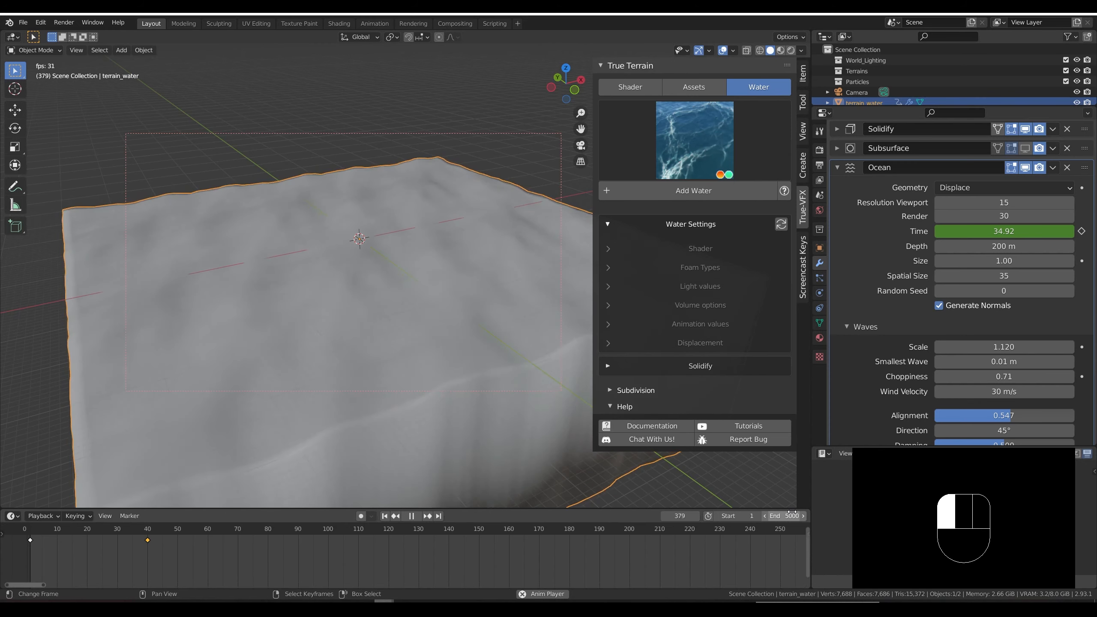